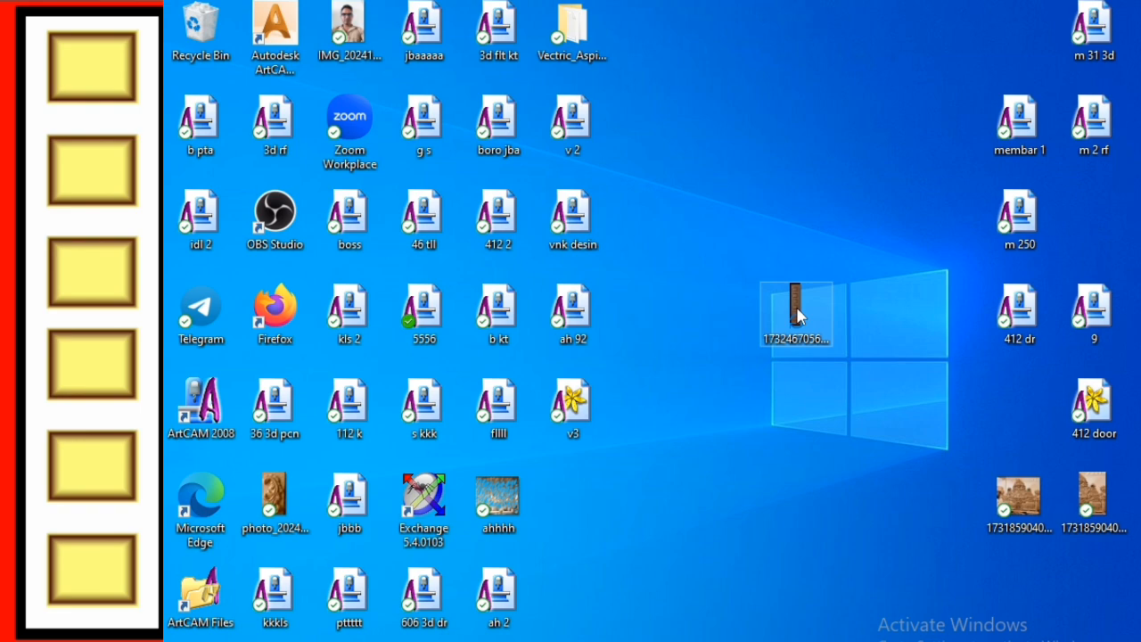
Open the door picture from the desktop in ArtCAM, sizing the model by image size at 80 inches high with the units then switched to mm
drag(796, 313, 208, 413)
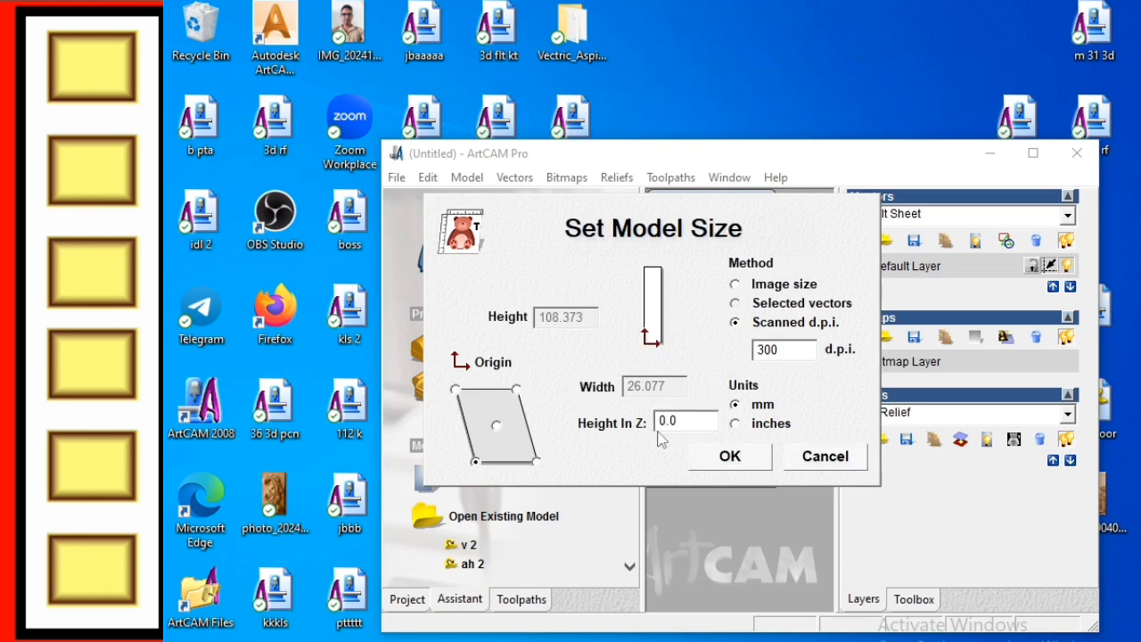
click(735, 423)
click(734, 284)
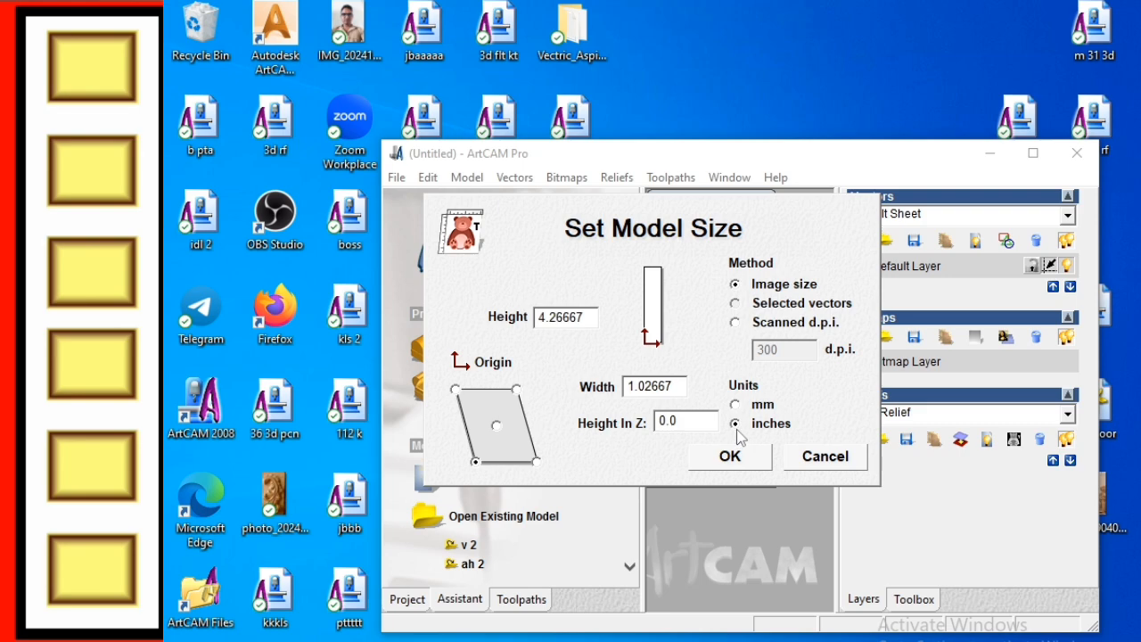
drag(587, 318, 517, 330)
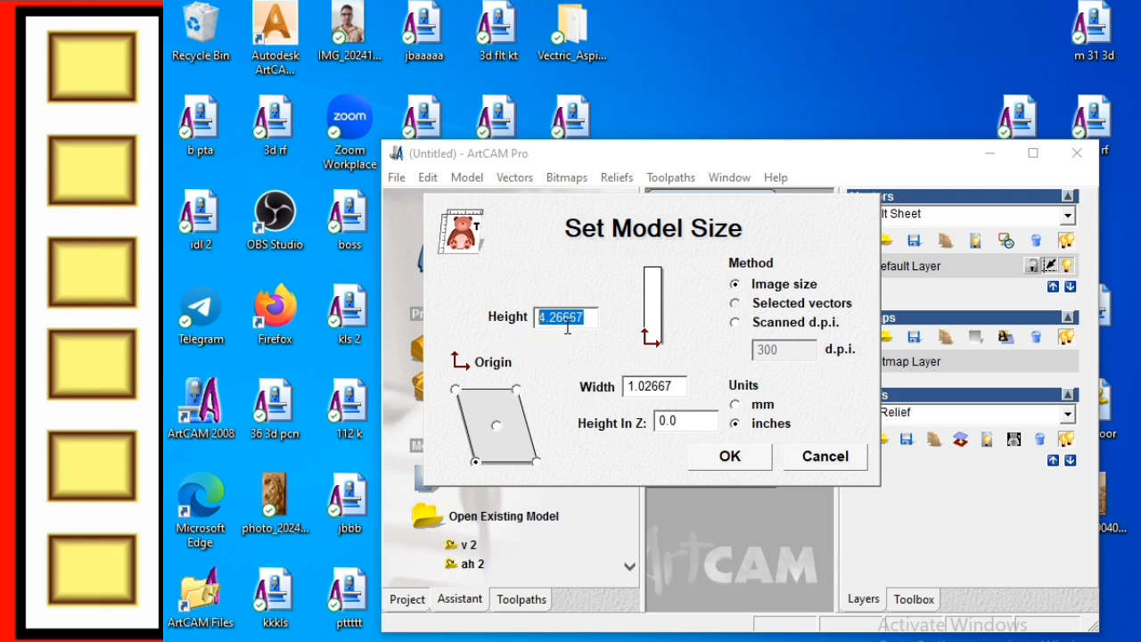
text(80)
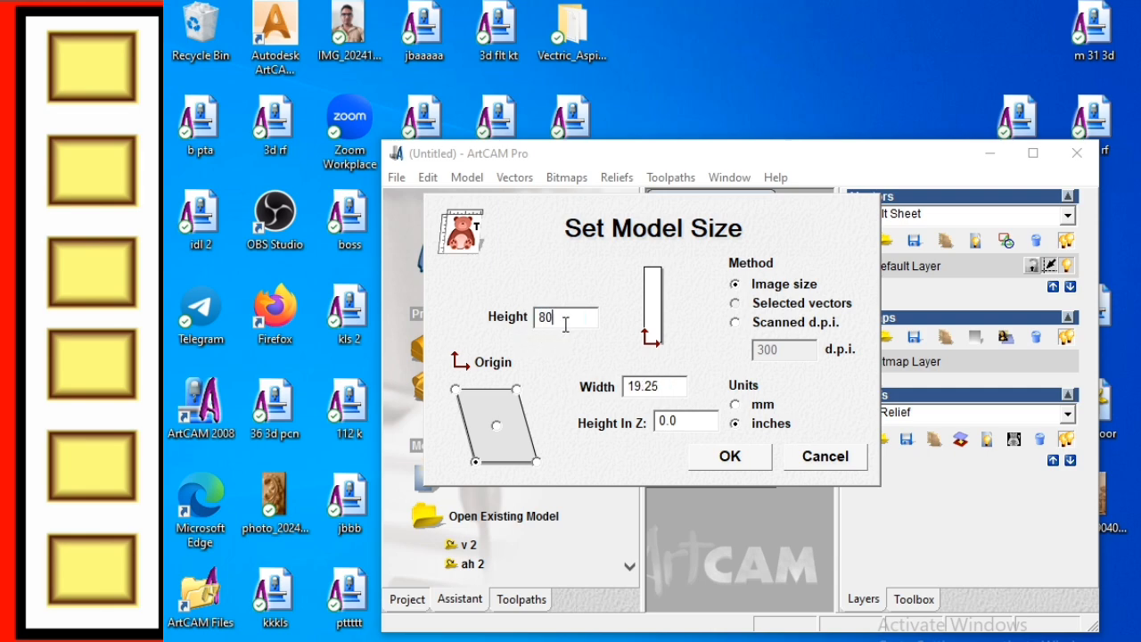
click(736, 405)
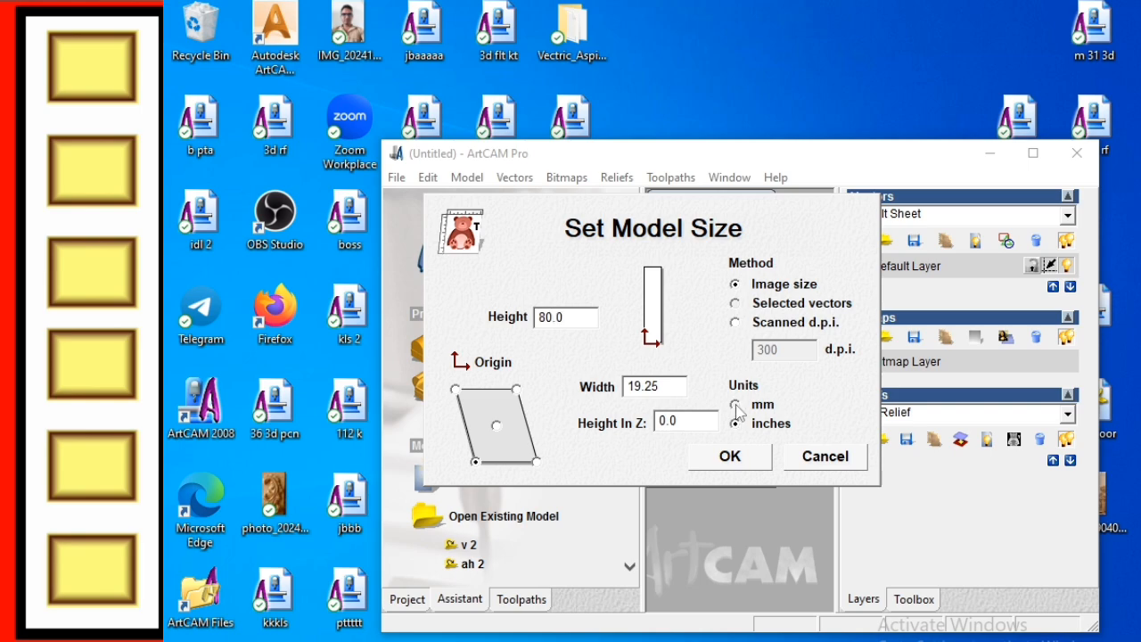
click(736, 460)
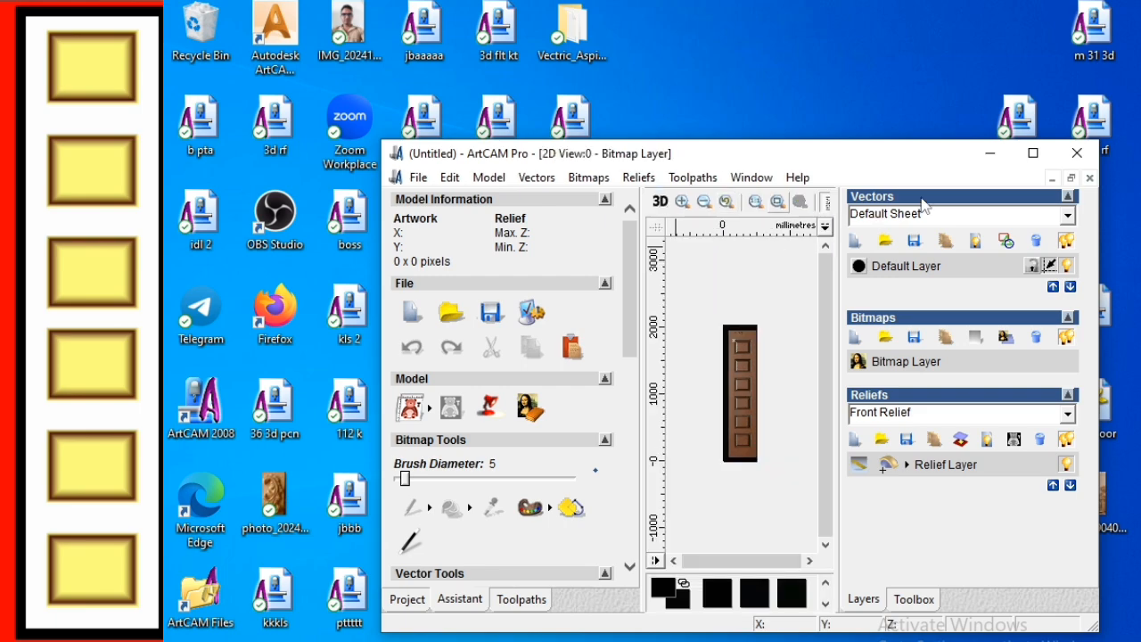
Maximize the program window and let the 2D view of the door image use the full available width
click(1033, 153)
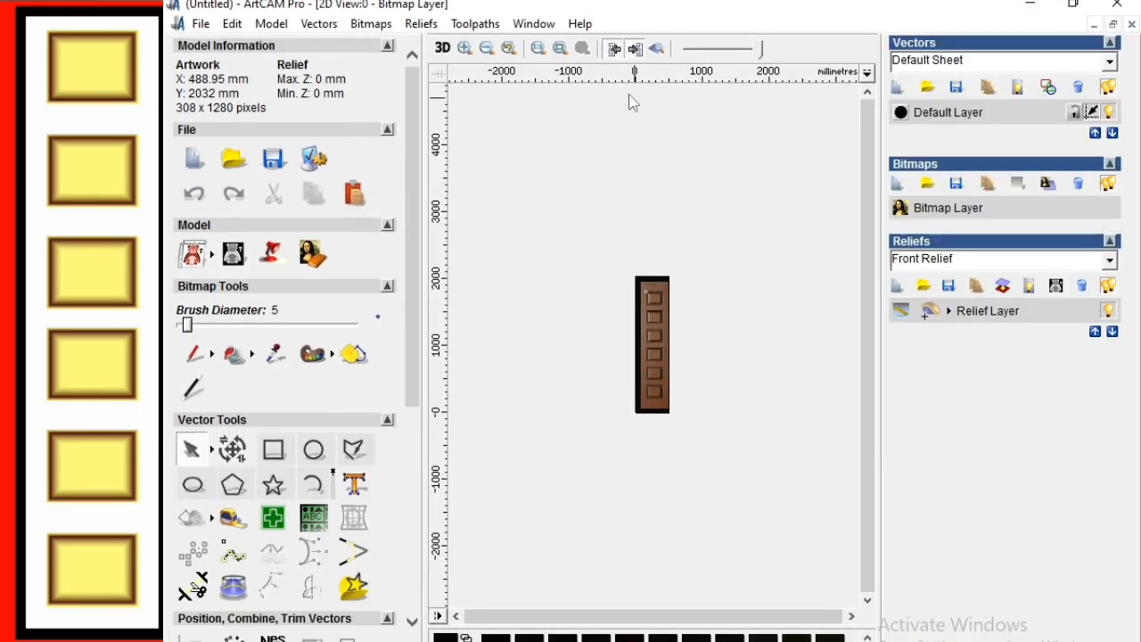
click(633, 49)
scroll(791, 369, up, 2)
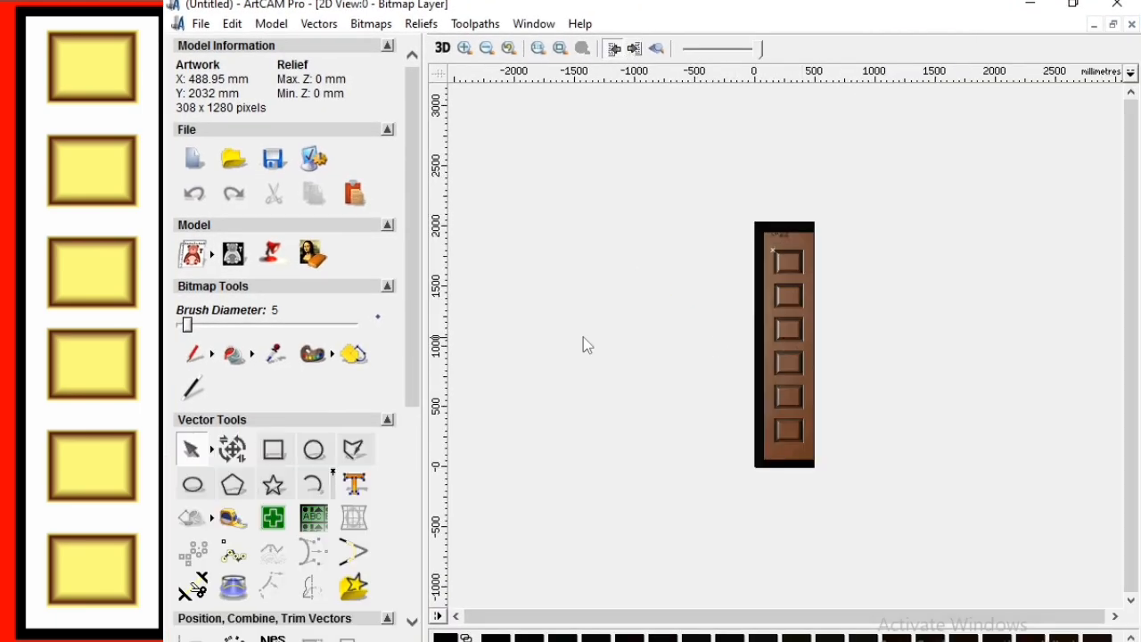
Raise the model resolution to 1962 x 8154 points and fade the bitmap display in the 2D view
click(272, 24)
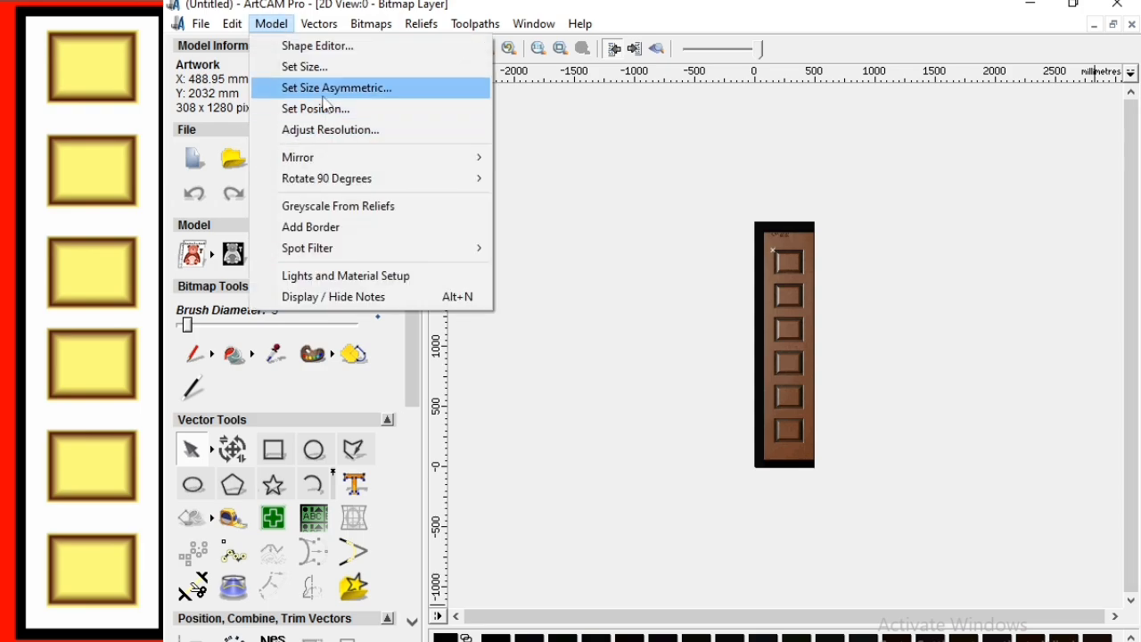
click(323, 132)
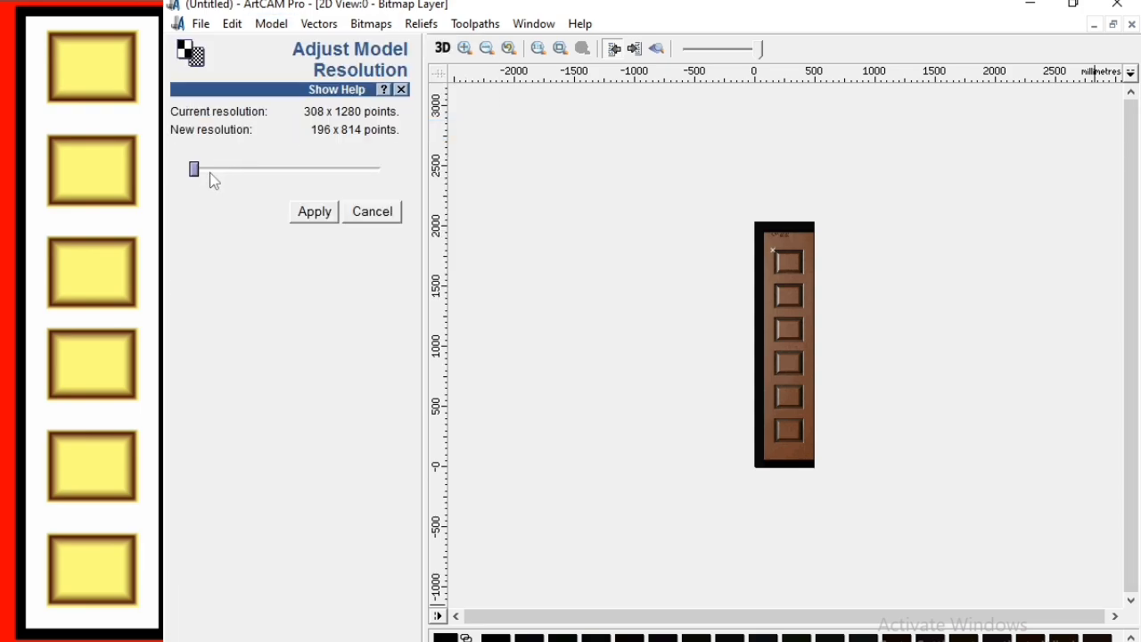
click(200, 173)
drag(199, 176, 375, 170)
click(314, 212)
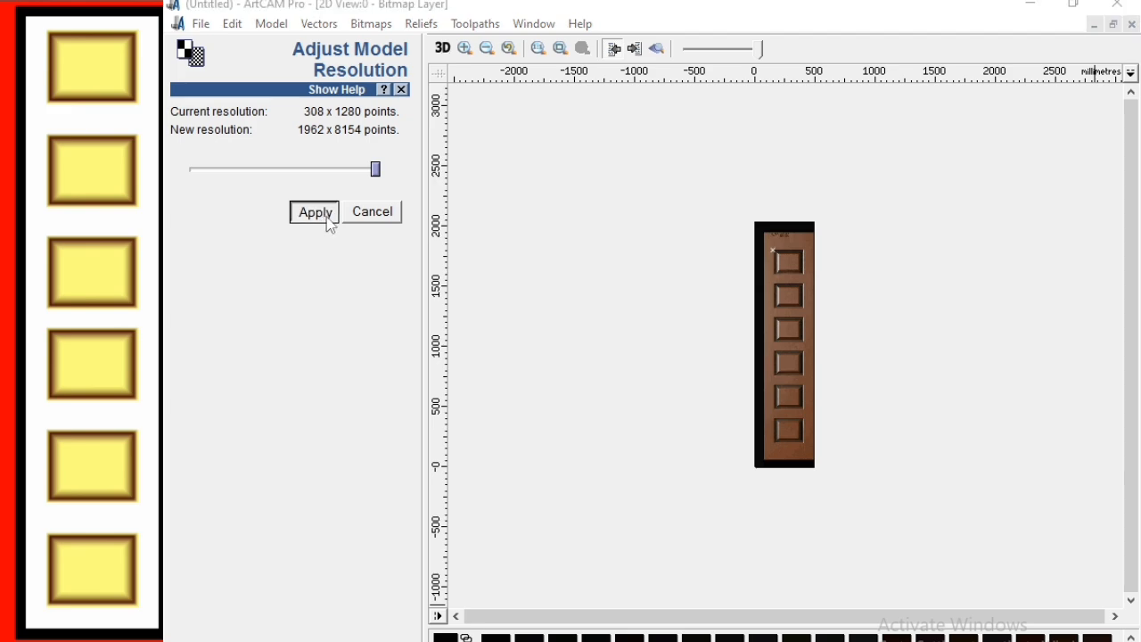
click(688, 389)
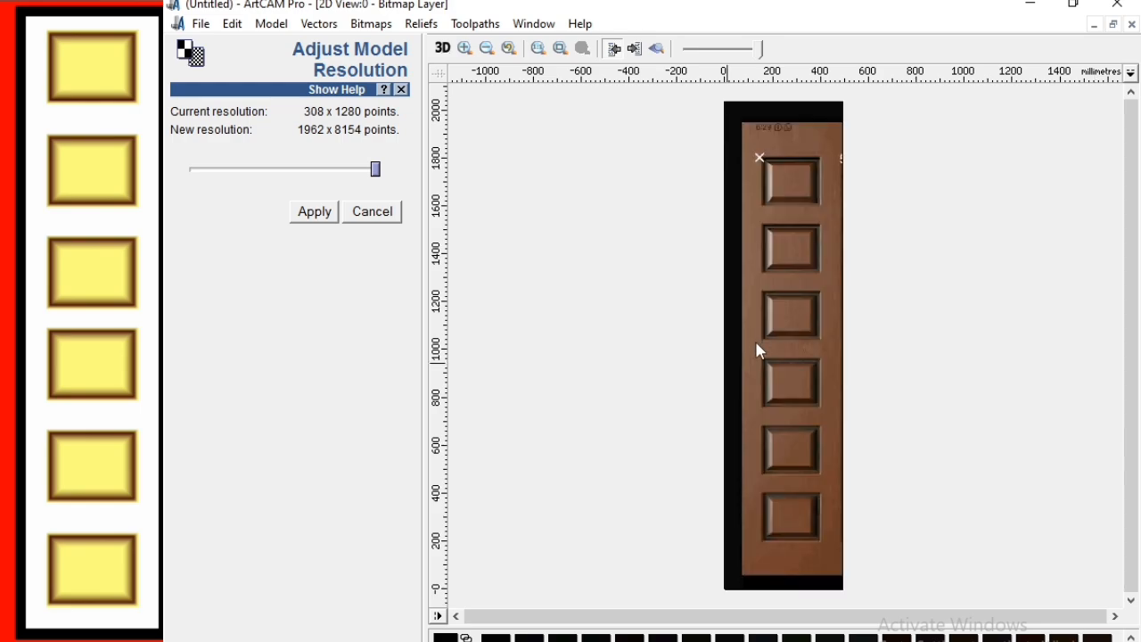
drag(759, 49, 733, 51)
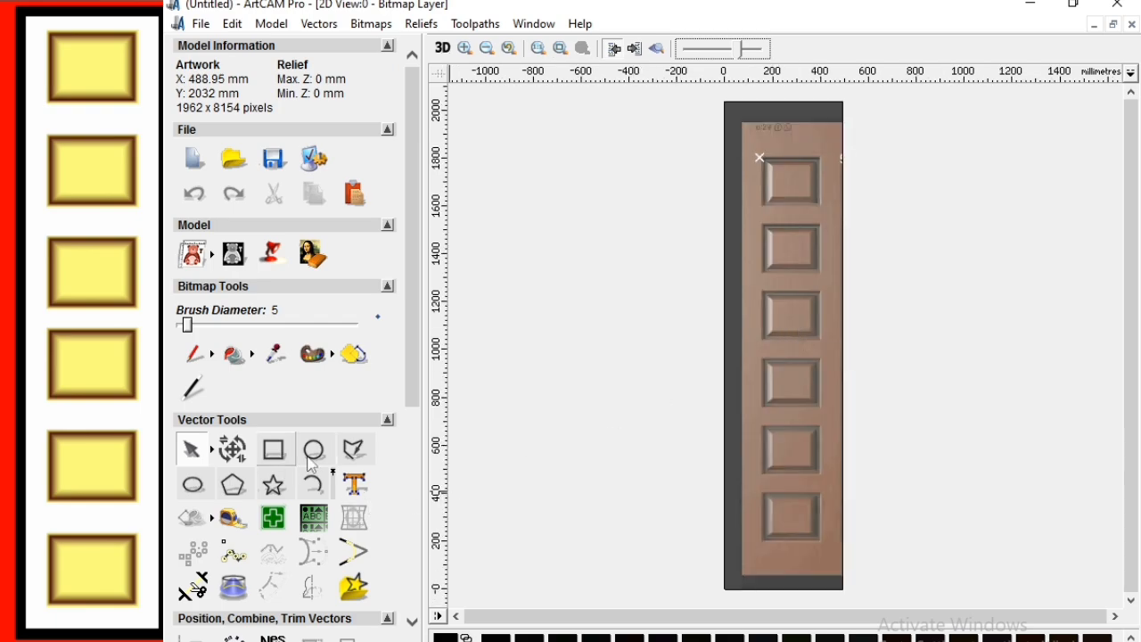
click(276, 450)
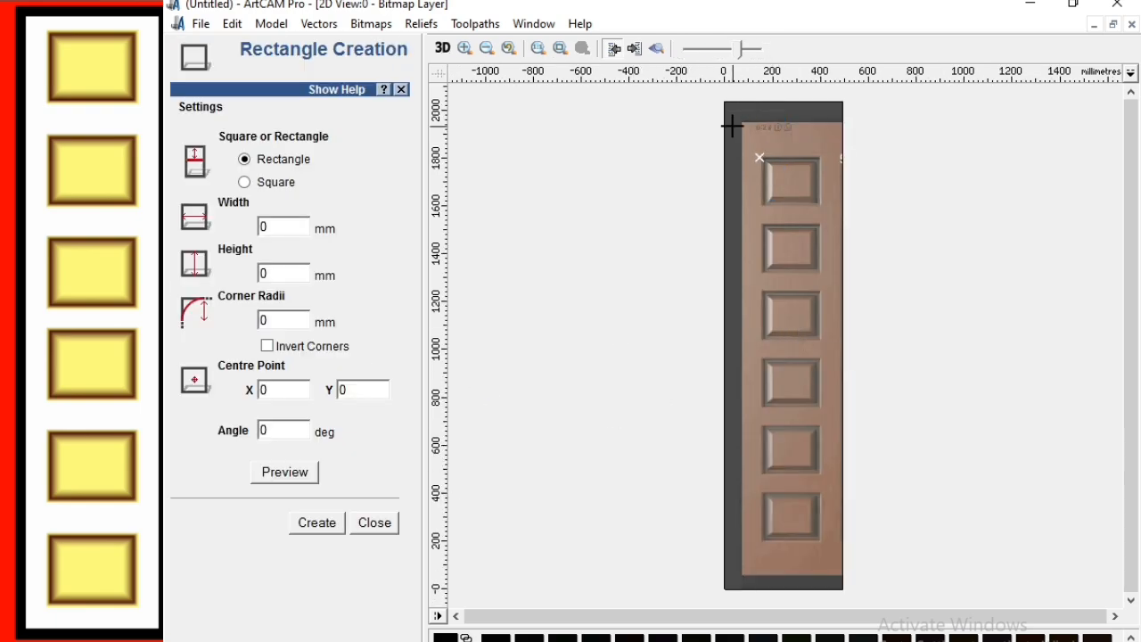
drag(738, 122, 847, 563)
right_click(725, 467)
click(802, 311)
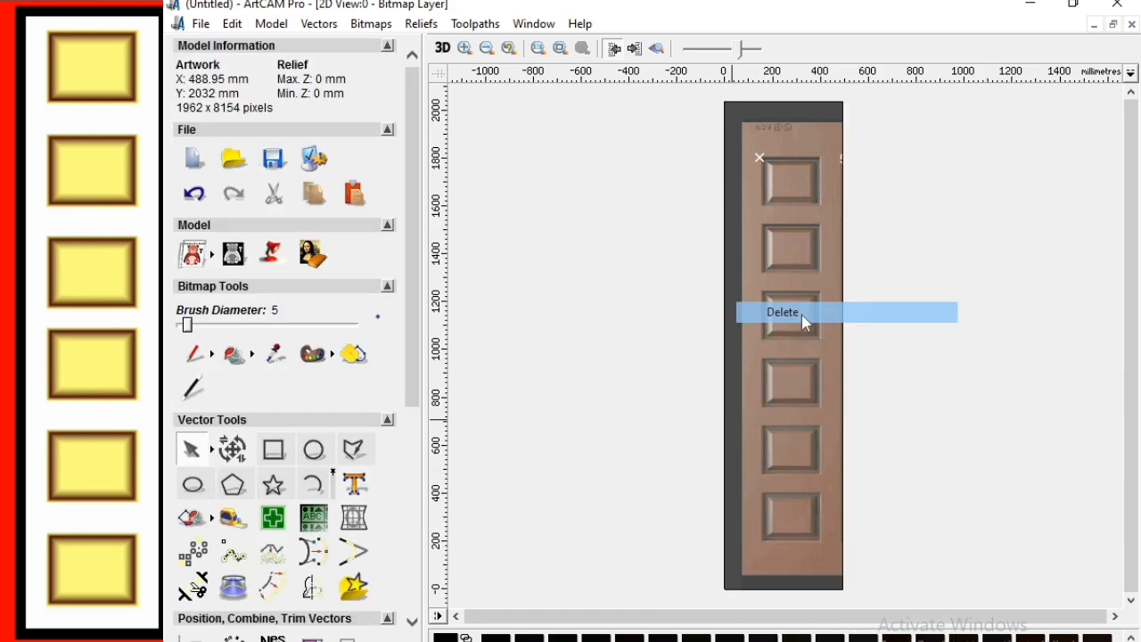
Draw a rectangle about 415 mm wide and 1890 mm high along the outer edge of the brown door
click(274, 450)
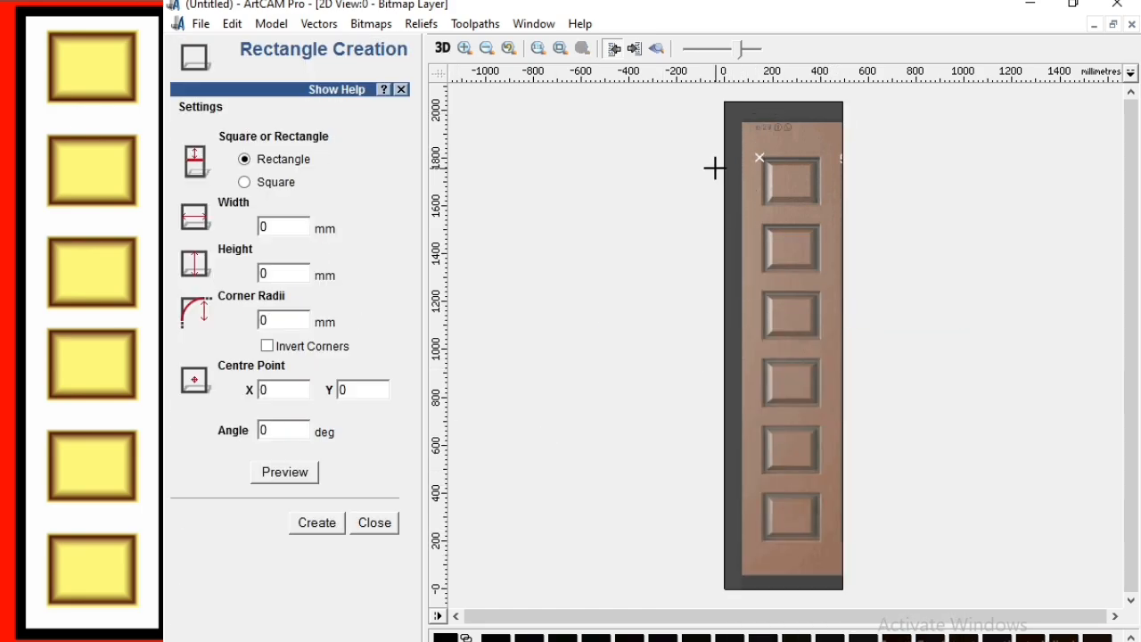
drag(740, 125, 838, 576)
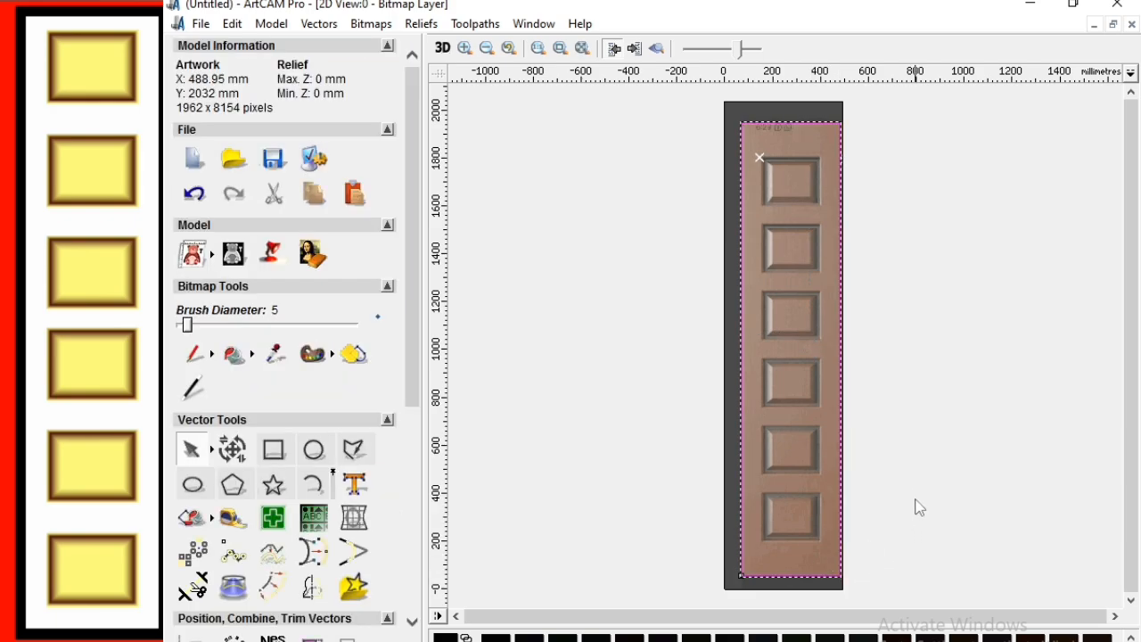
right_click(914, 461)
click(952, 241)
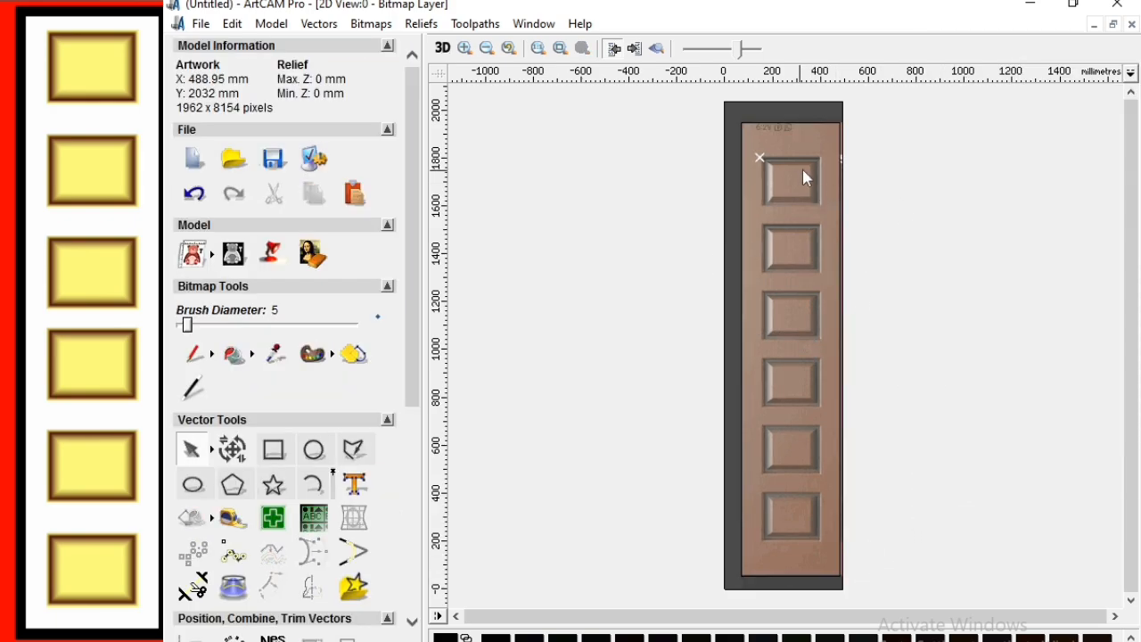
Draw a rectangle about 205 by 190 mm around the door's uppermost recessed panel and nudge it slightly left to fit
click(274, 449)
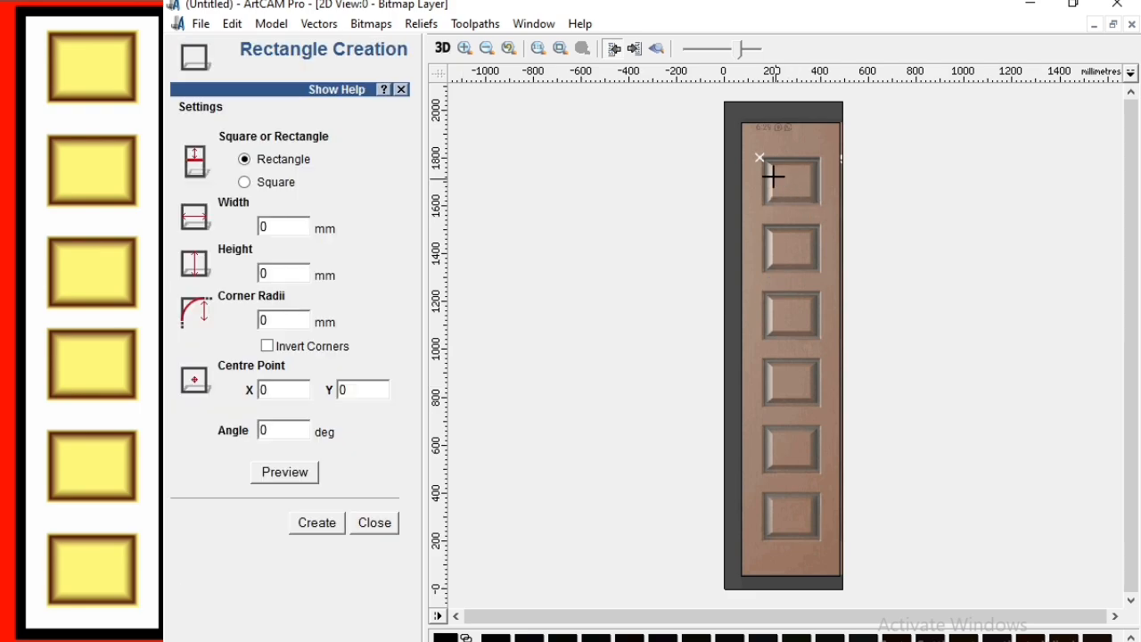
drag(763, 158, 816, 204)
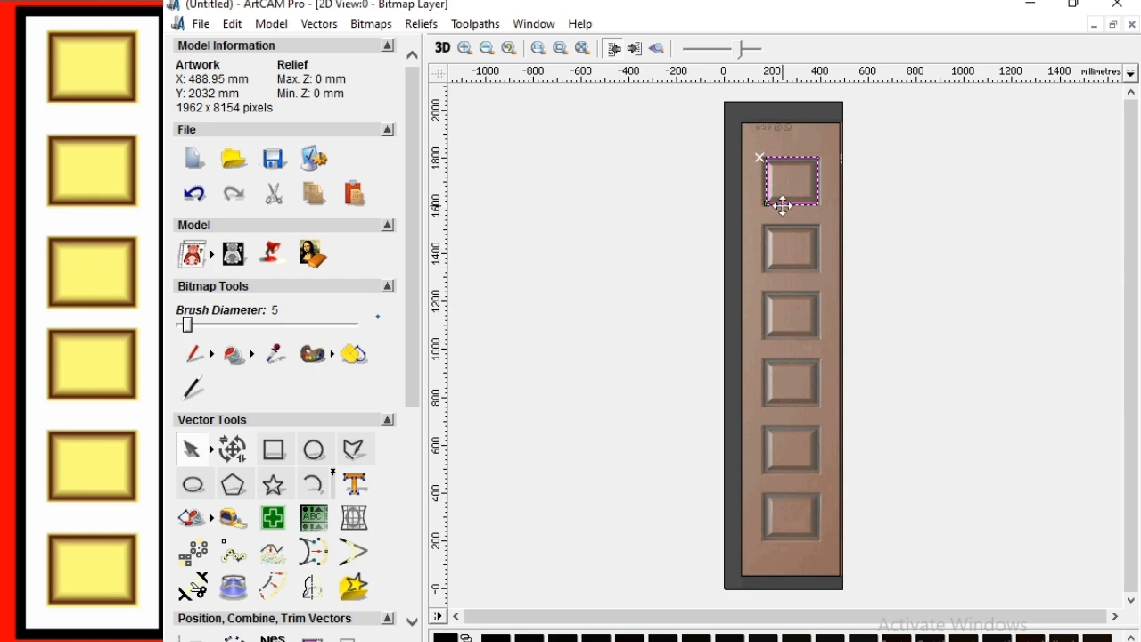
scroll(789, 210, up, 1)
scroll(802, 254, down, 1)
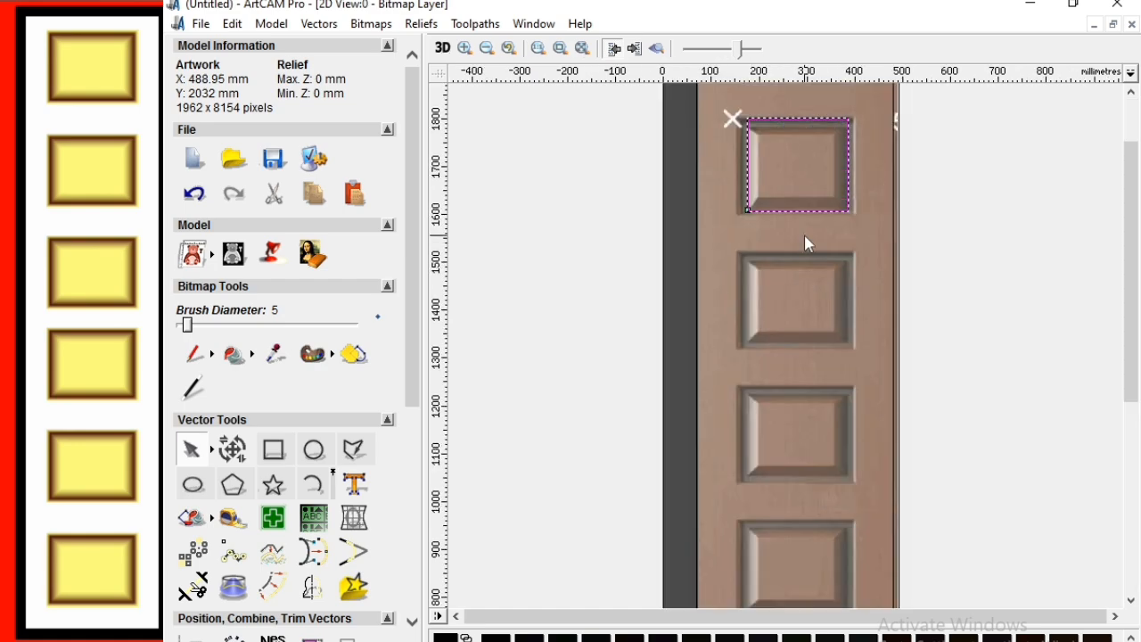
key(Left)
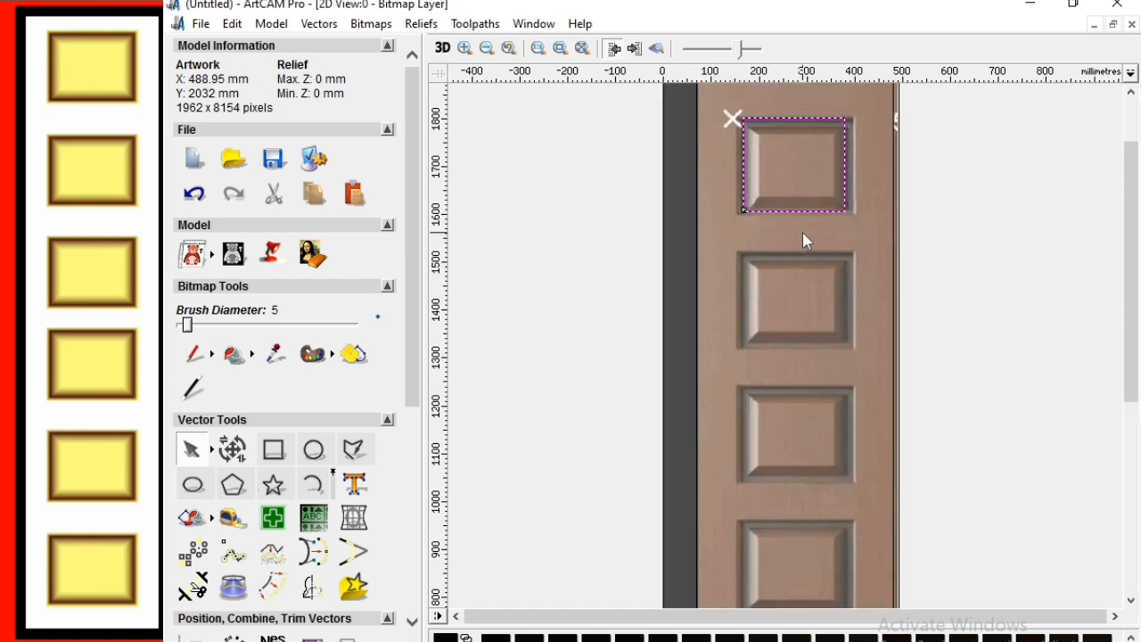
scroll(791, 254, down, 1)
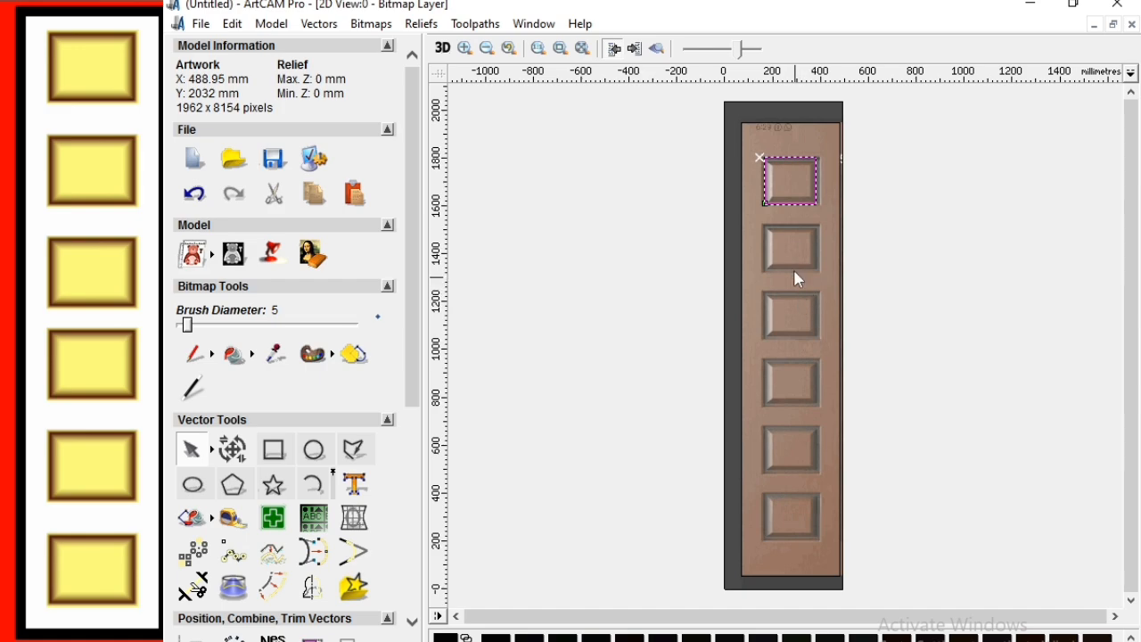
scroll(792, 223, up, 1)
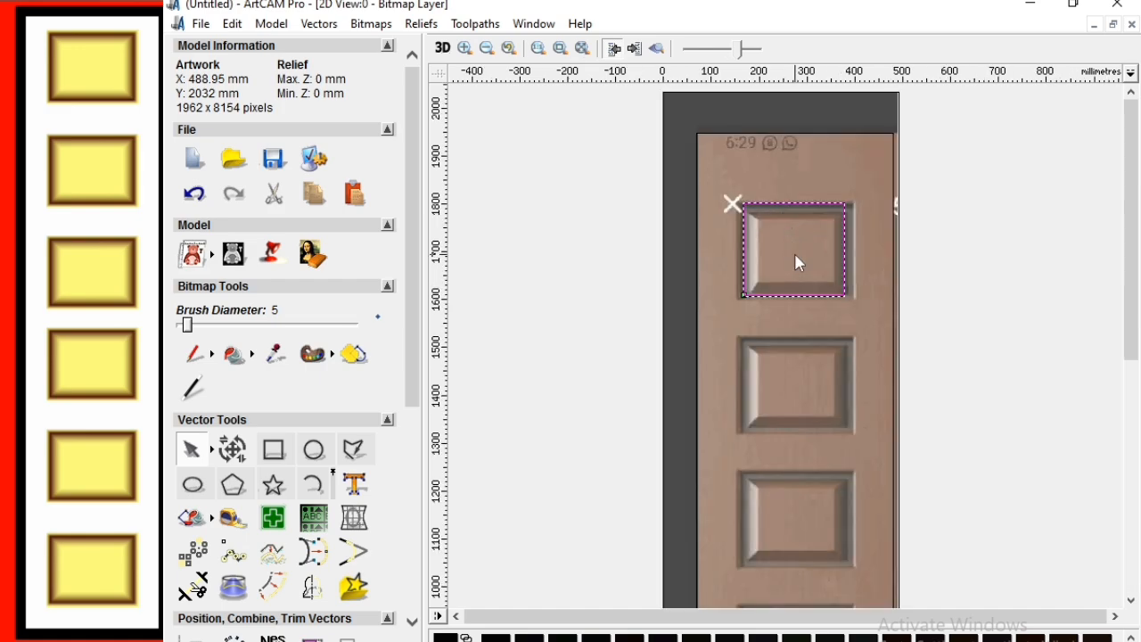
scroll(799, 292, down, 1)
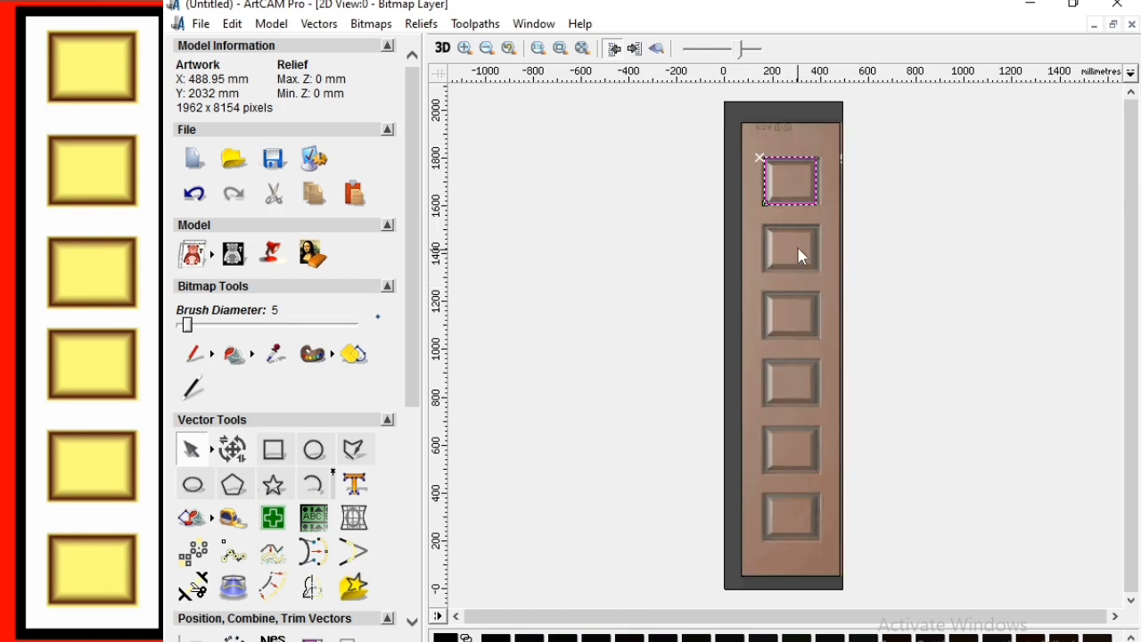
scroll(797, 247, up, 1)
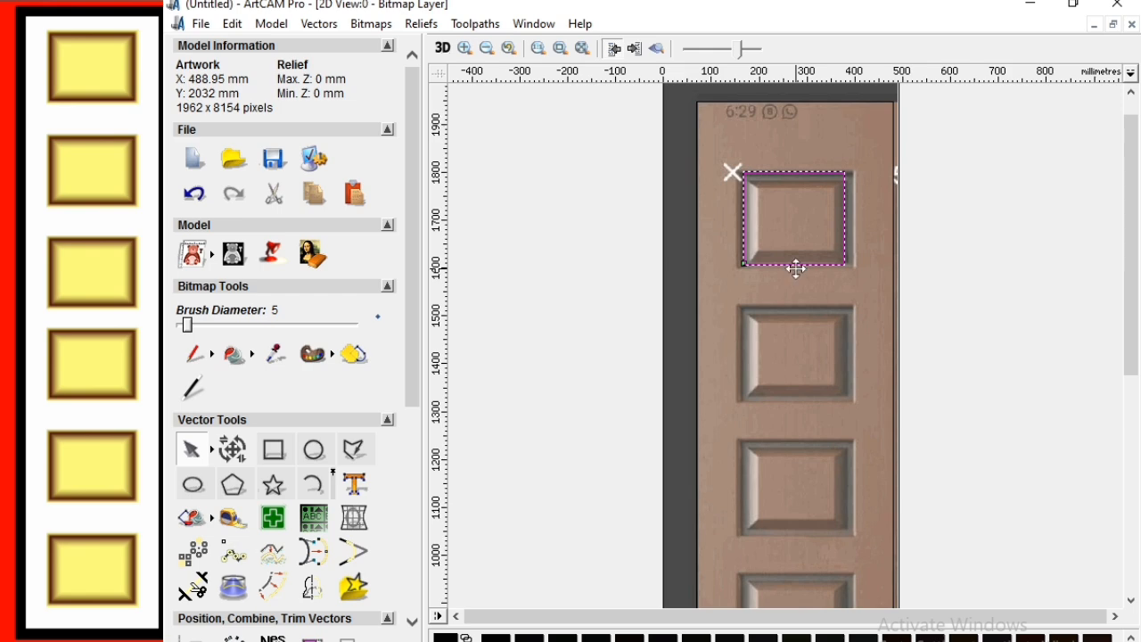
Place the small rectangle on the second recessed panel and a copy of it straight above on the uppermost panel
click(802, 401)
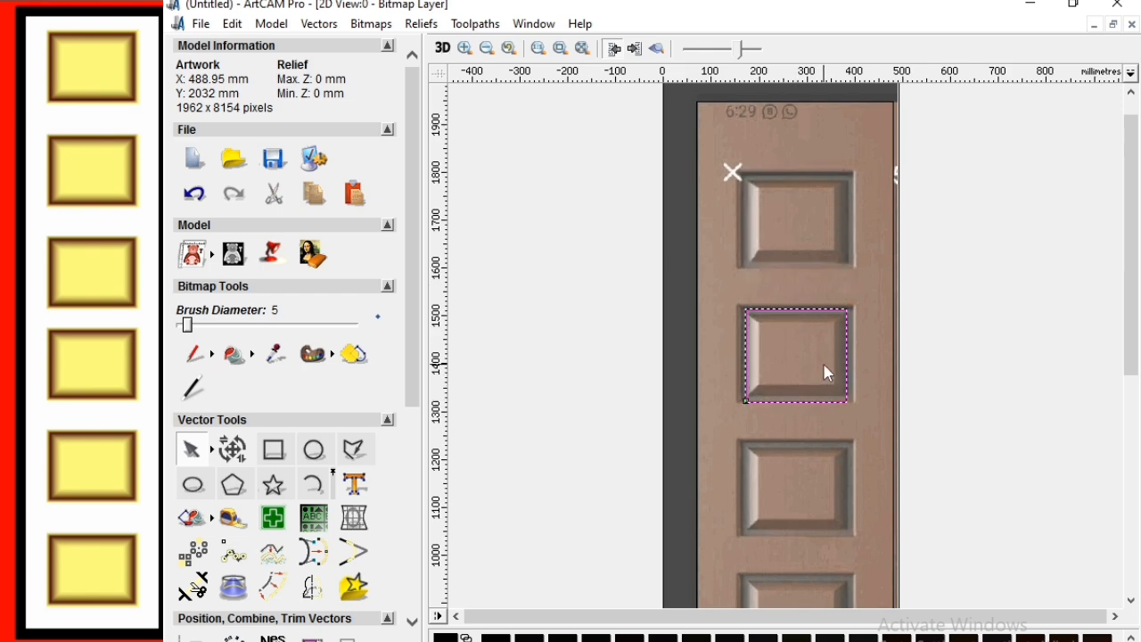
drag(823, 365, 828, 347)
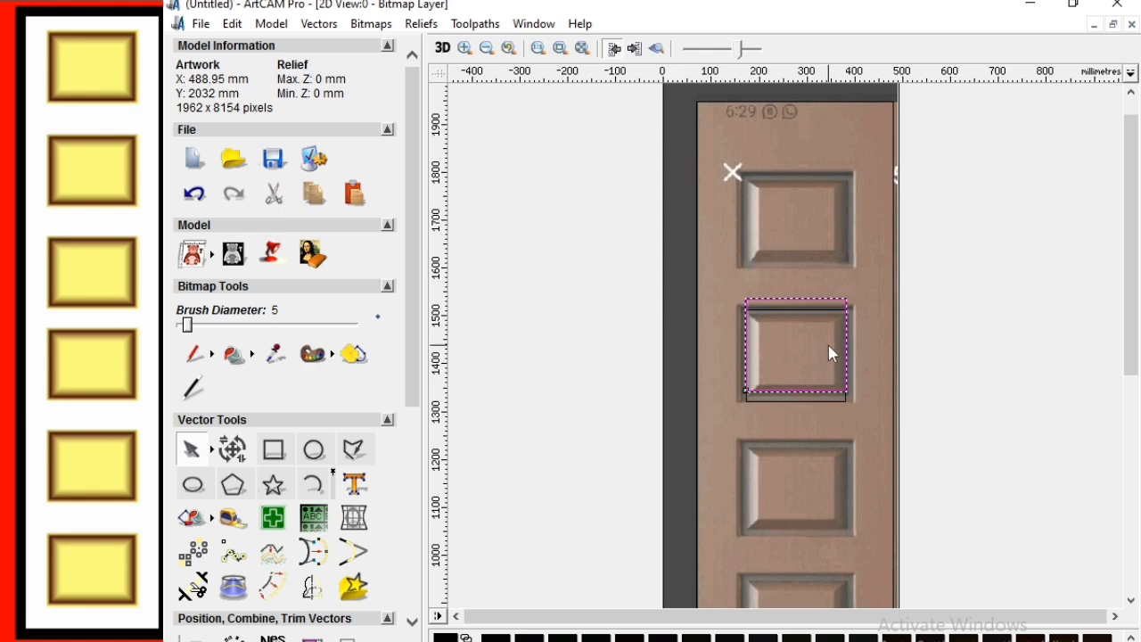
key(Up)
key(Up)
key(Up)
key(Up)
key(Up)
key(Up)
key(Up)
key(Up)
key(Up)
key(Up)
key(Up)
key(Up)
key(Up)
key(Up)
key(Up)
key(Up)
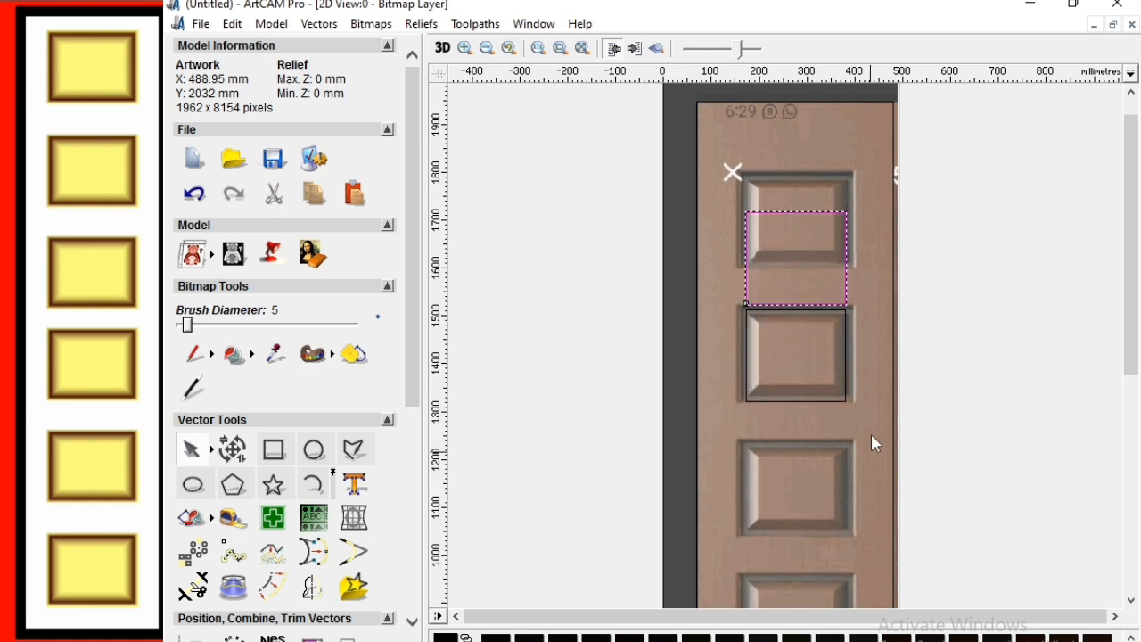
key(Up)
key(Up)
key(Up)
key(Up)
key(Up)
key(Up)
key(Up)
key(Up)
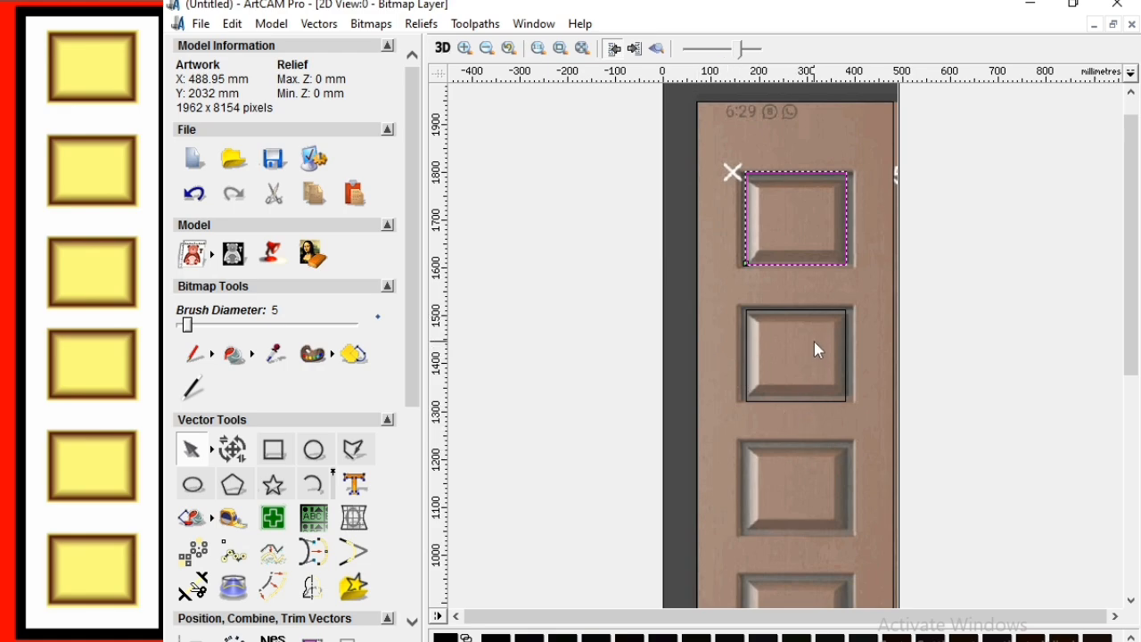
Examine how closely the two small rectangles match the edges of the upper two recessed panels
scroll(813, 340, down, 2)
scroll(813, 343, up, 2)
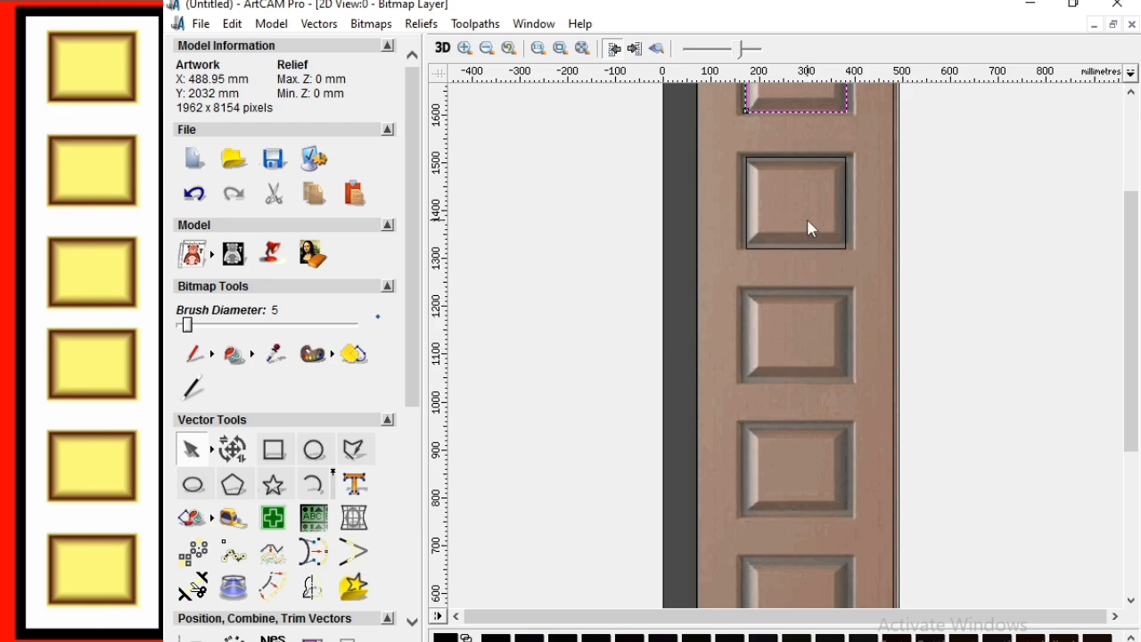
scroll(807, 220, up, 2)
scroll(810, 242, down, 2)
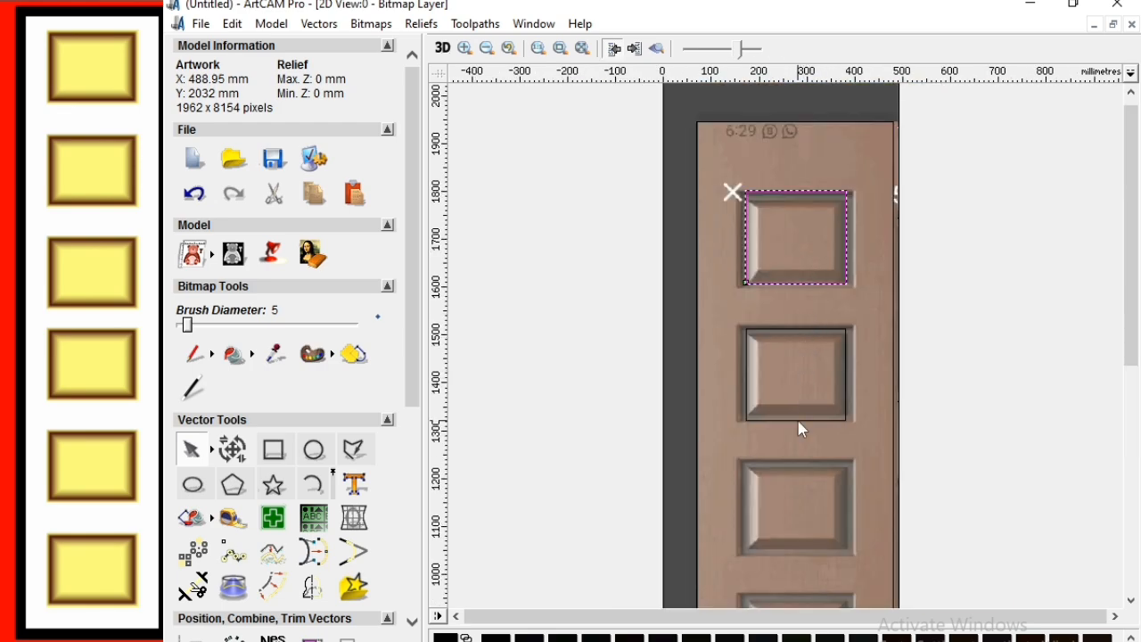
scroll(793, 421, up, 2)
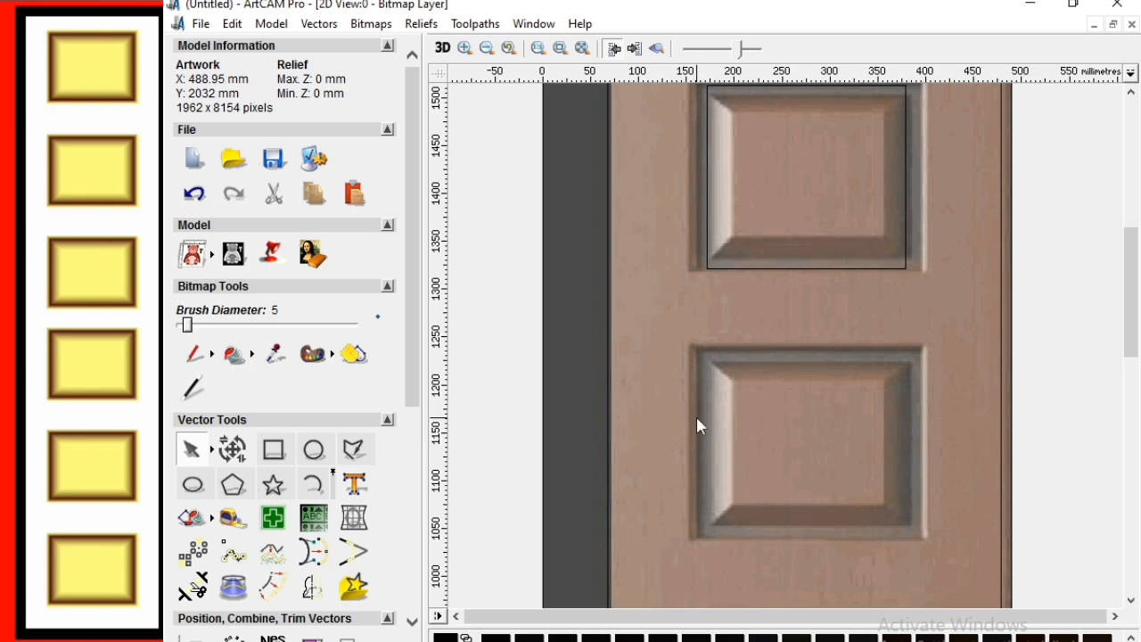
scroll(845, 257, down, 2)
click(799, 294)
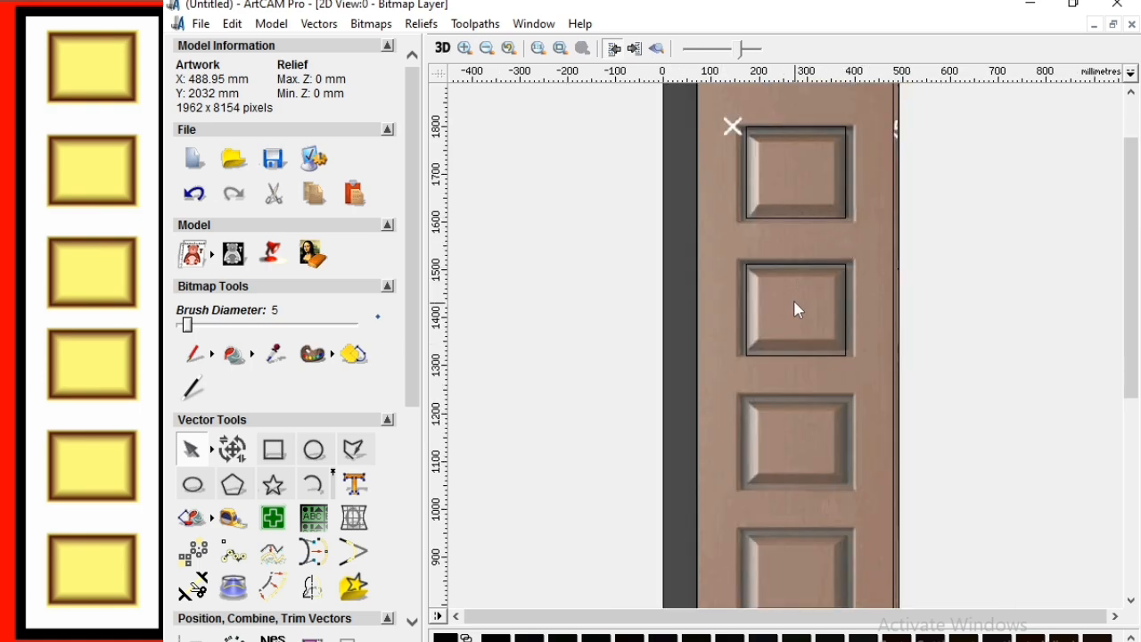
scroll(795, 301, up, 2)
scroll(805, 320, up, 2)
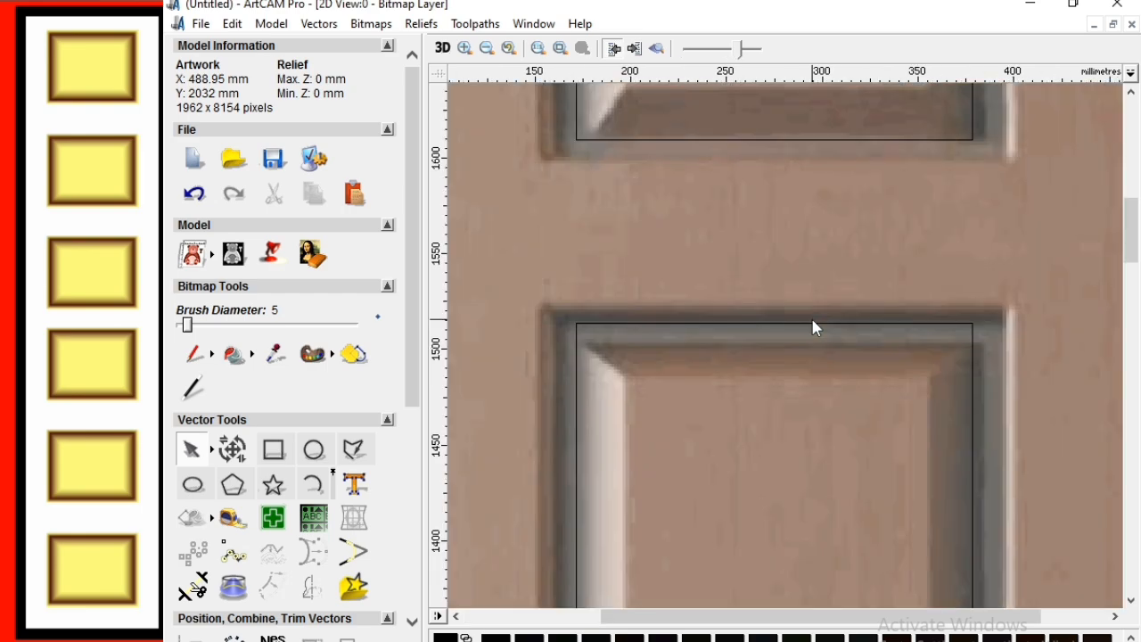
Open the second panel's rectangle for node editing and nudge its two upper corner nodes up to the panel's top edge
click(811, 324)
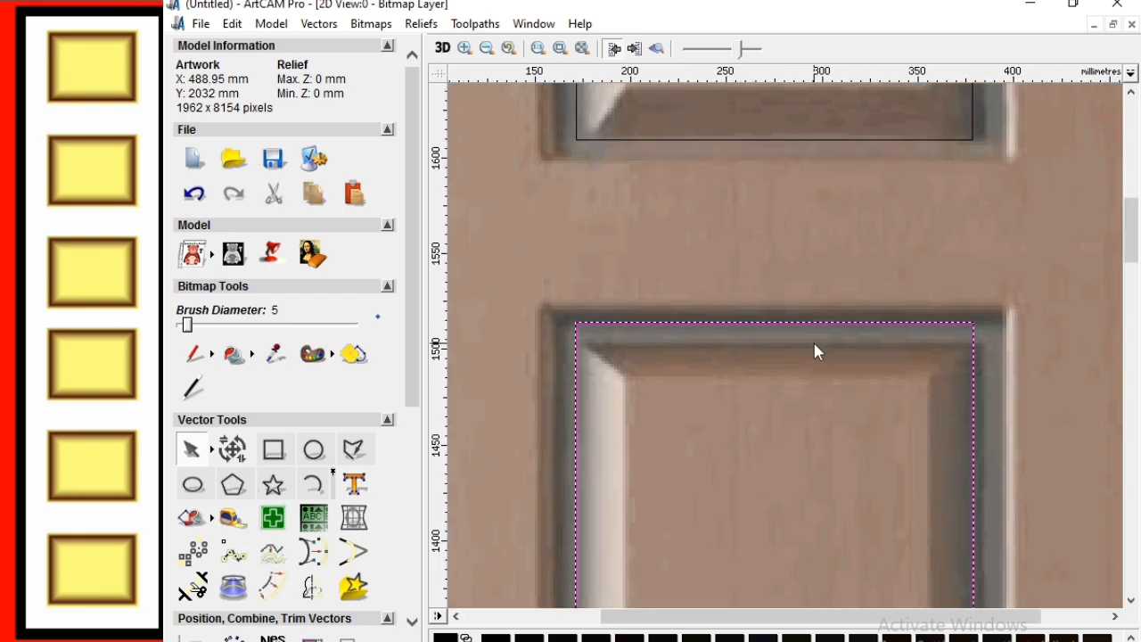
scroll(816, 350, down, 2)
key(n)
drag(685, 312, 936, 378)
key(Up)
key(Up)
key(Up)
key(Up)
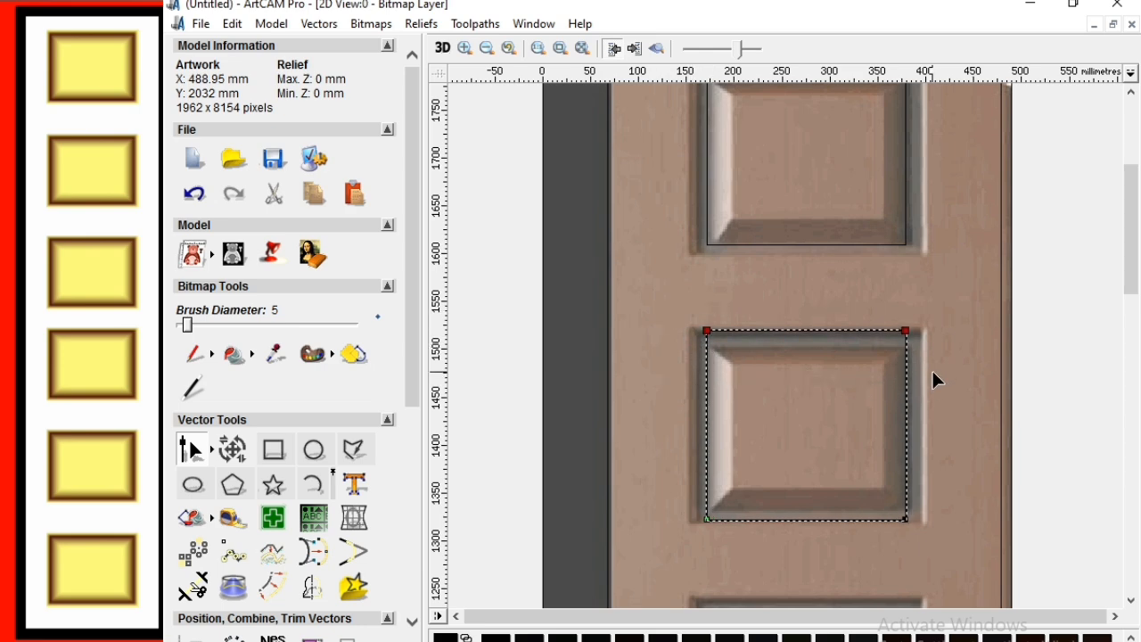
Shift the two right-hand nodes of the second panel's rectangle outwards to the recess's right edge, at about X 400 mm
drag(882, 294, 952, 547)
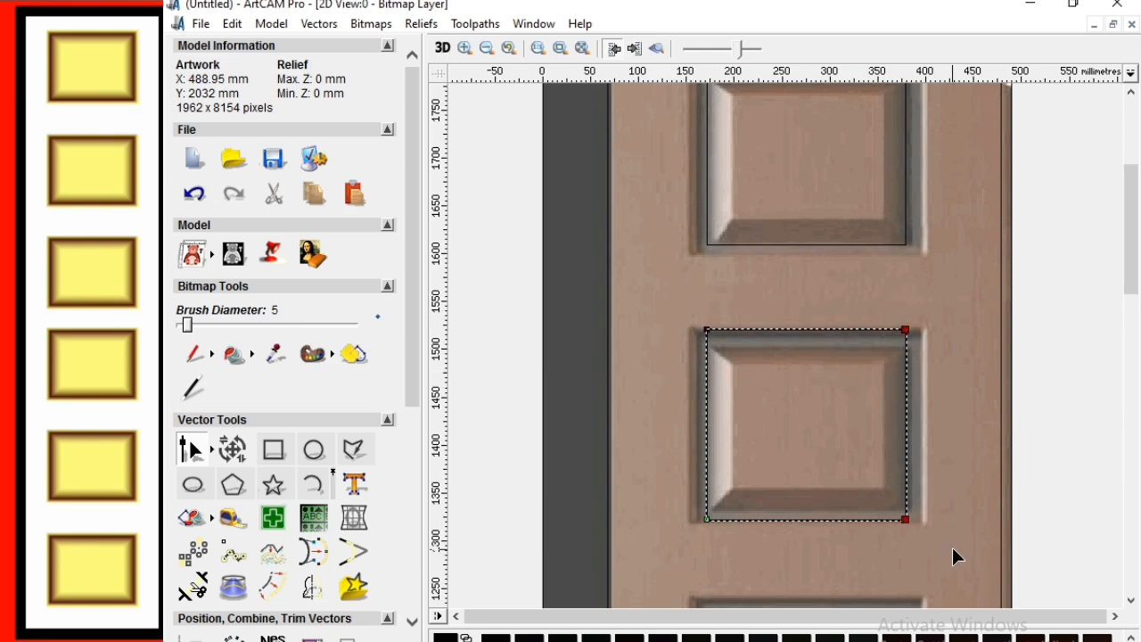
key(Right)
key(Right)
key(Right)
key(Right)
key(Right)
key(Right)
key(Right)
key(Right)
key(Right)
key(Right)
key(Right)
key(Right)
key(Right)
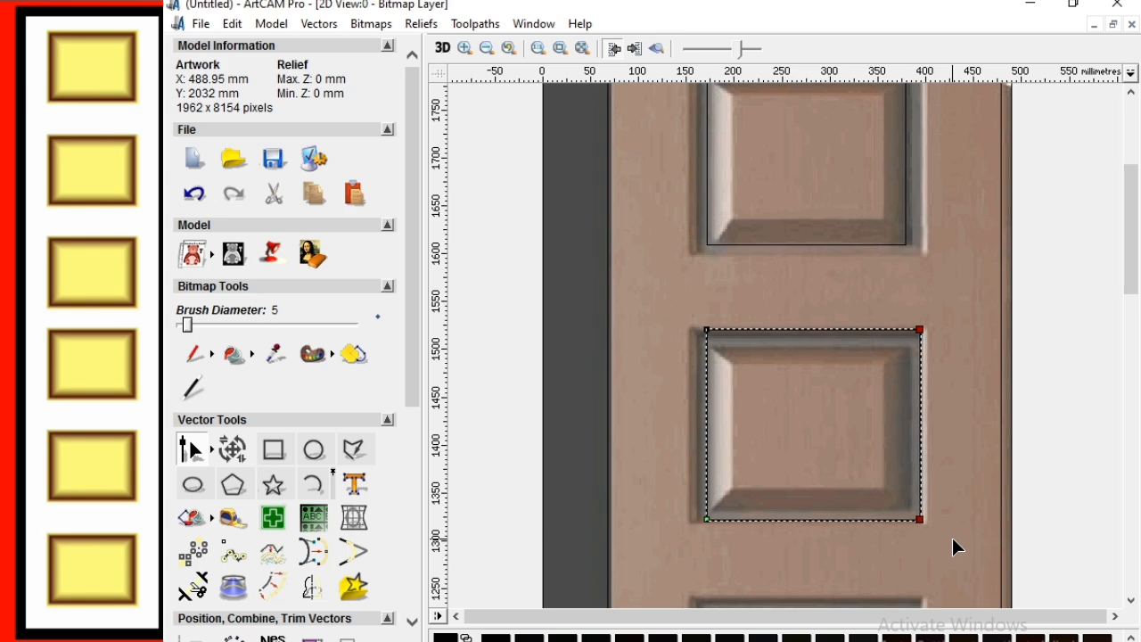
Shift the two left-hand nodes of the second panel's rectangle outwards to the recess's left edge, at about X 154 mm
drag(692, 334, 767, 562)
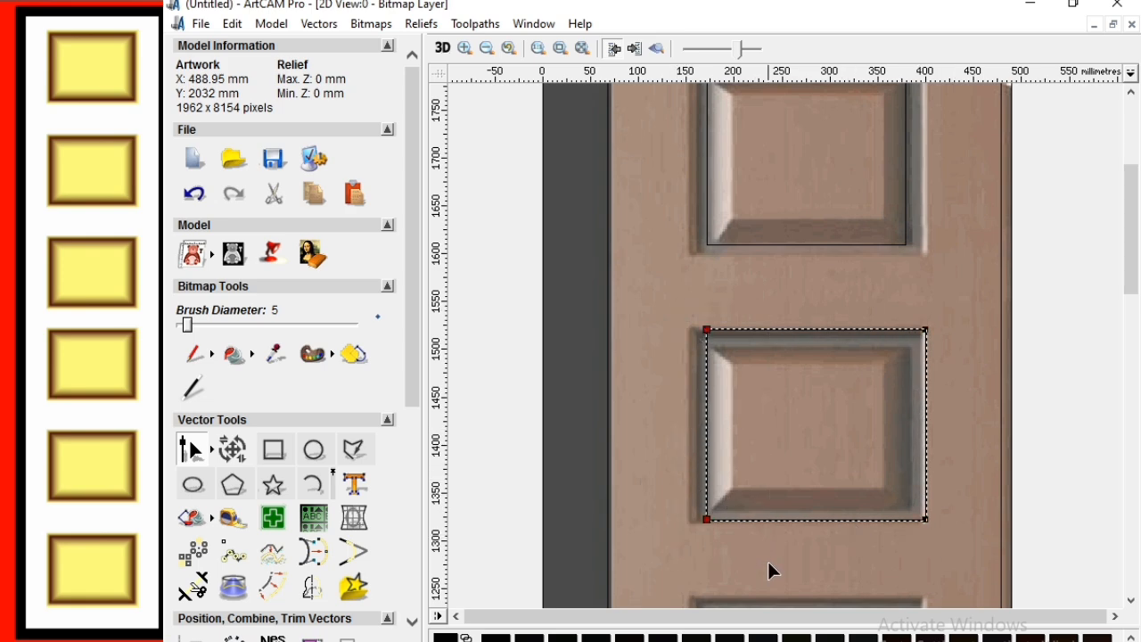
key(Left)
key(Left)
key(Left)
key(Left)
key(Left)
key(Left)
key(Left)
key(Left)
key(Left)
key(Left)
key(Left)
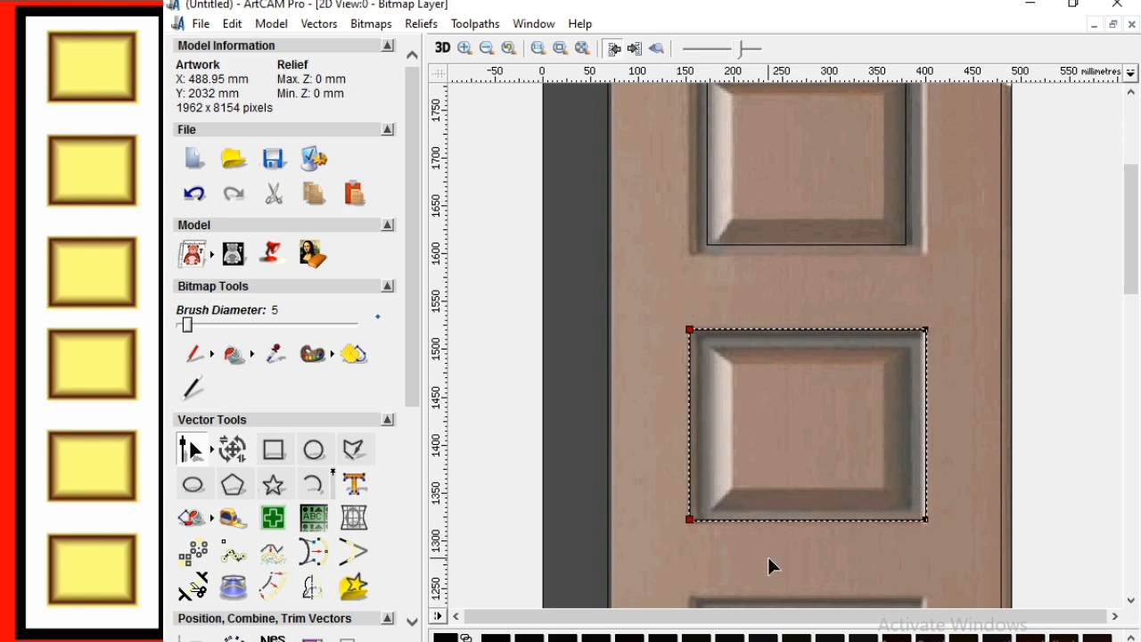
click(647, 364)
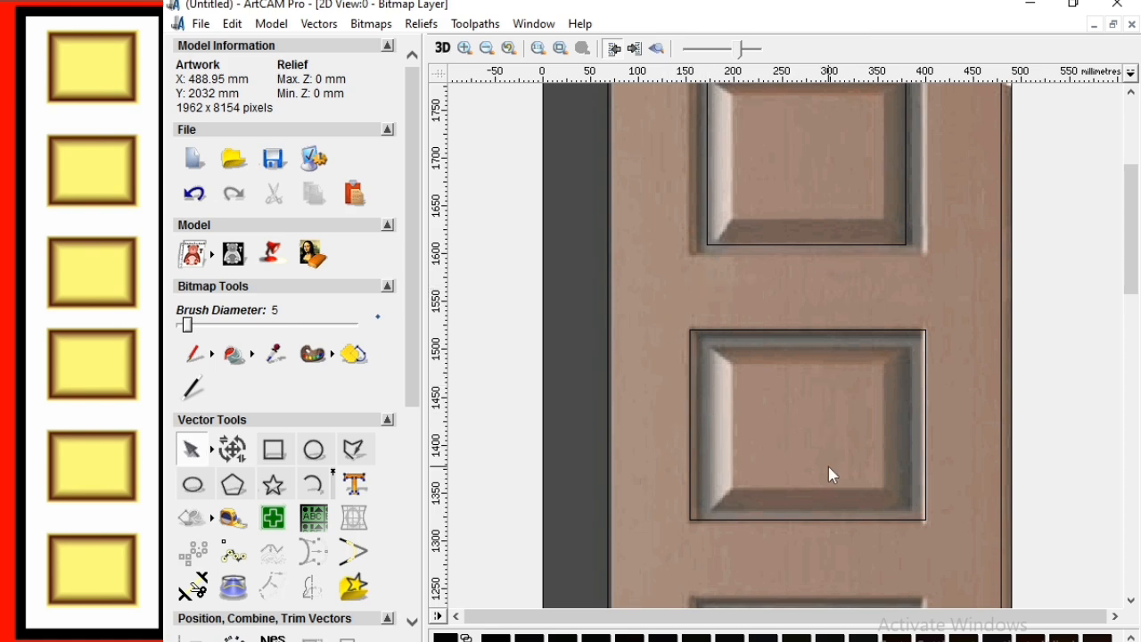
Lower the two bottom nodes of the second panel's rectangle slightly to meet the recess's lower edge
click(713, 519)
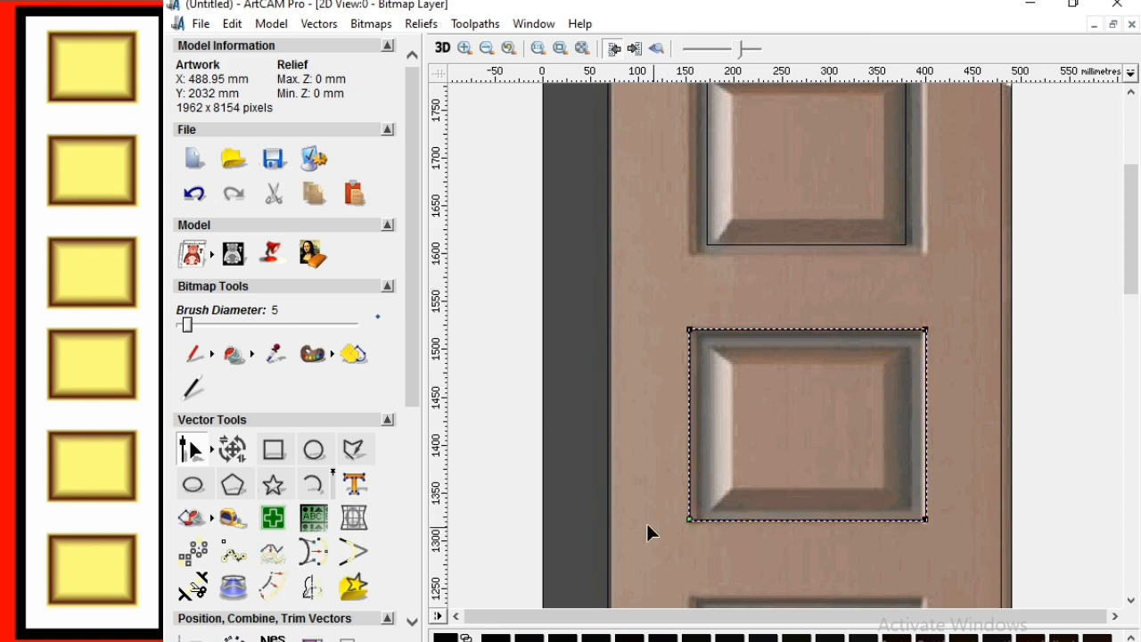
drag(971, 599, 978, 589)
key(Down)
key(Down)
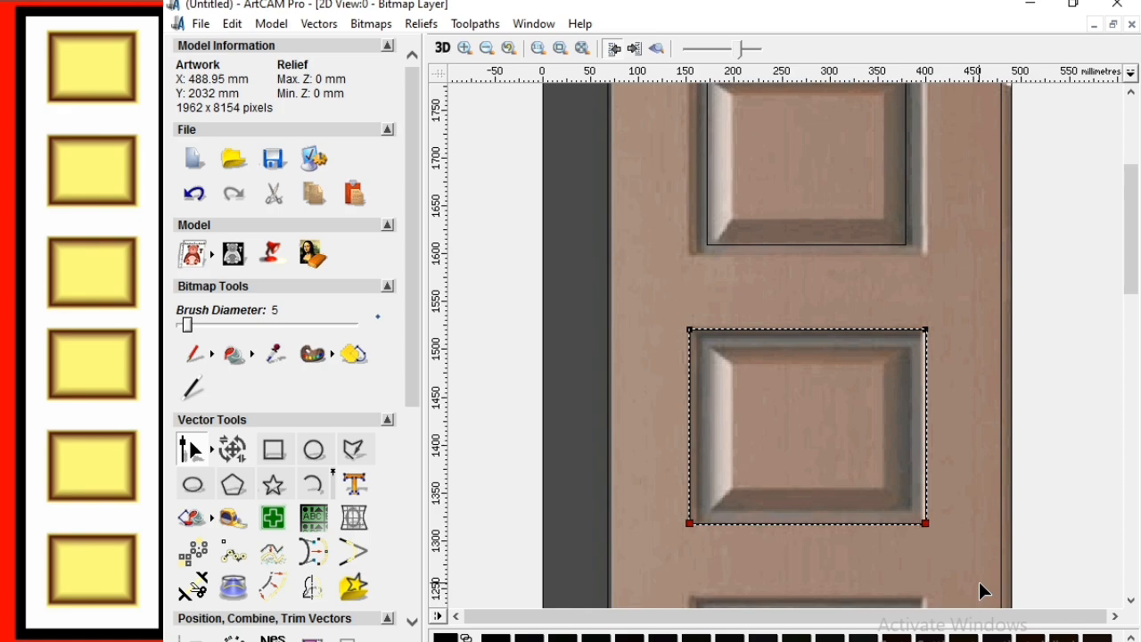
click(947, 458)
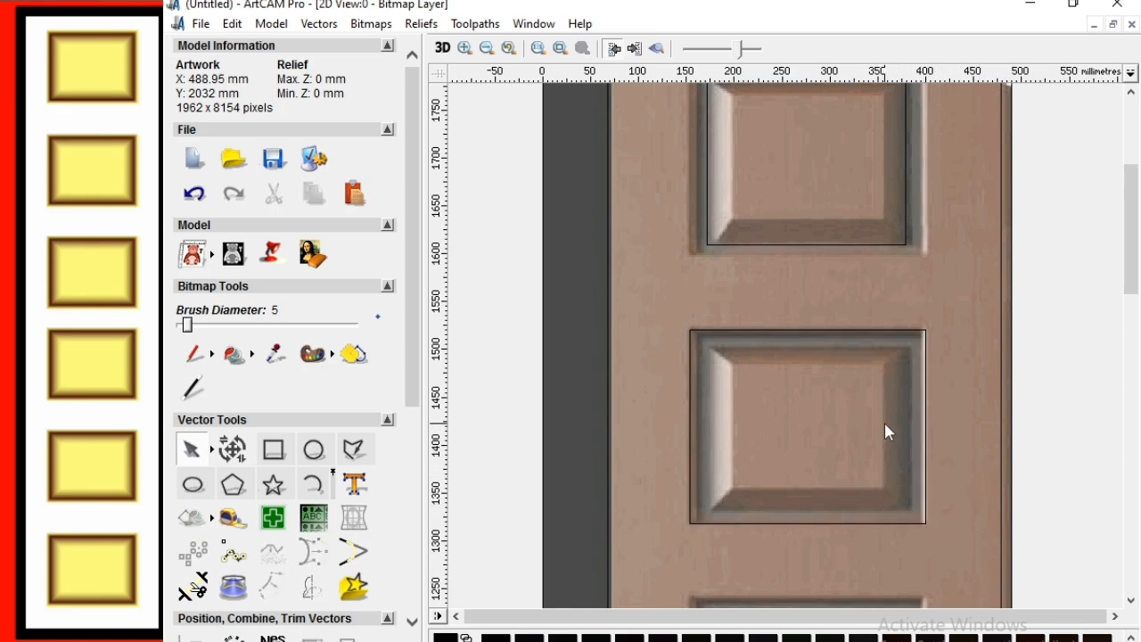
Measure the distance from the second panel's raised centre field down to the rectangle's lower edge
scroll(805, 337, down, 1)
click(789, 392)
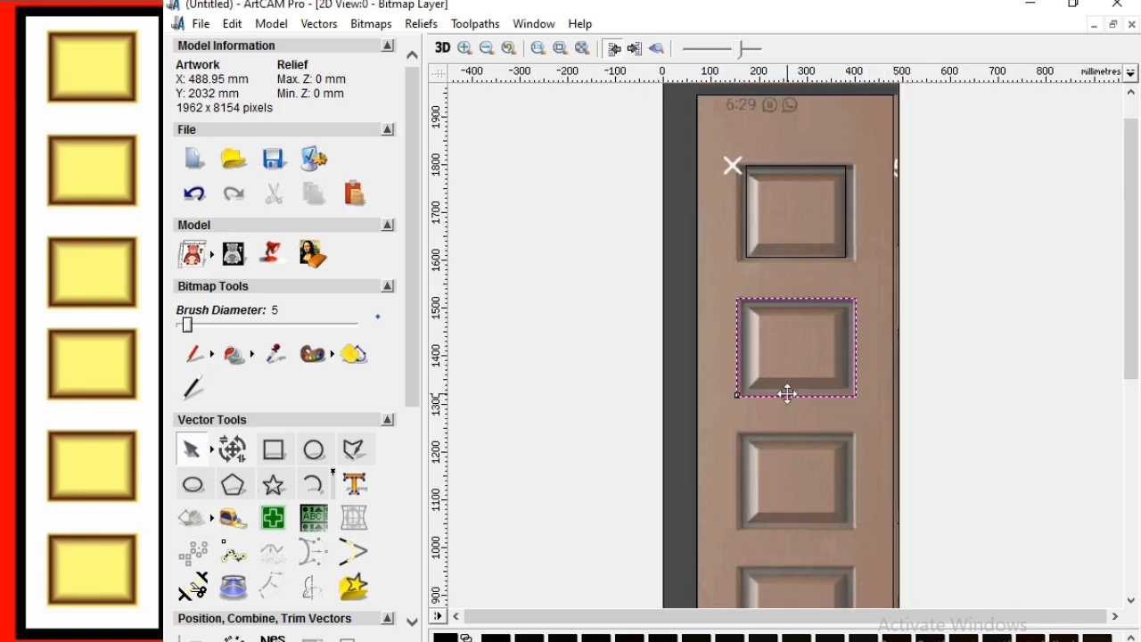
scroll(789, 392, up, 1)
click(803, 336)
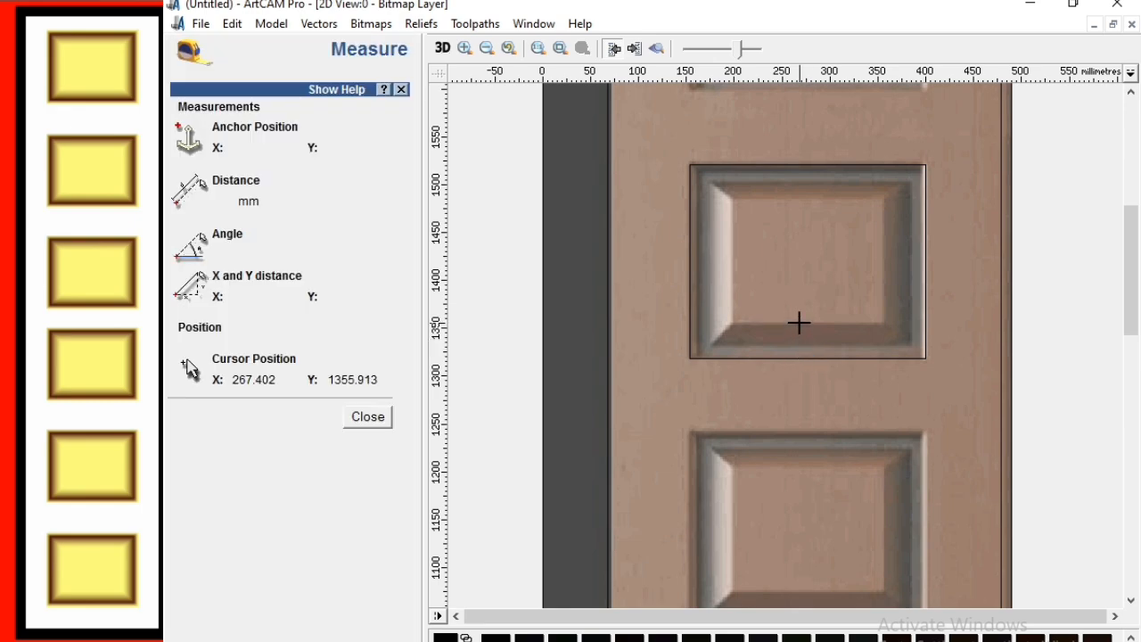
key(Escape)
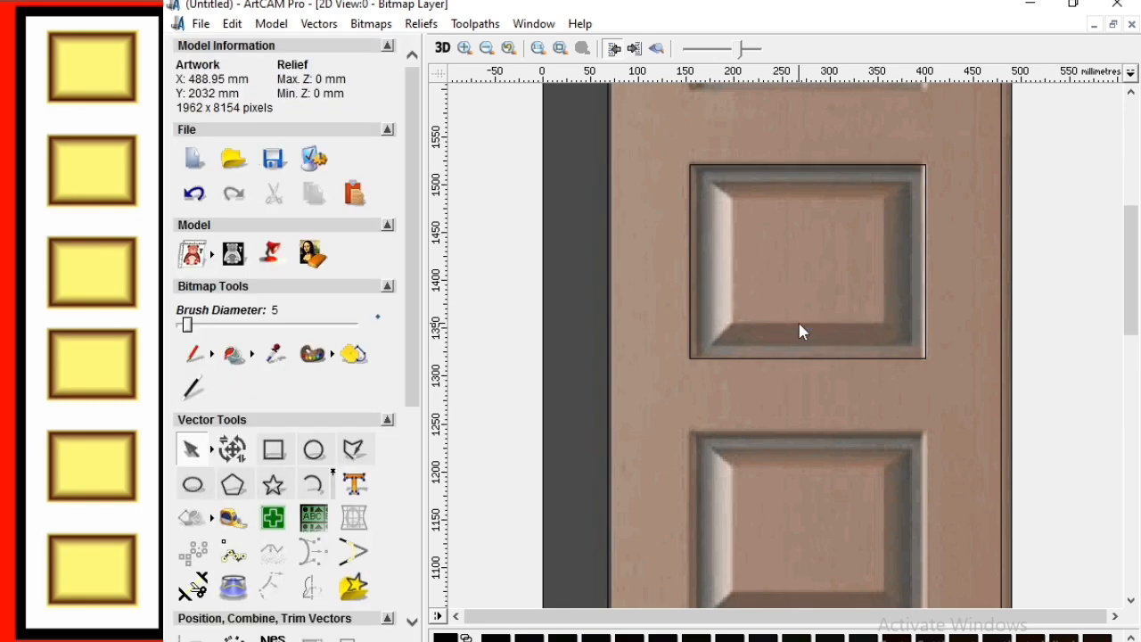
key(m)
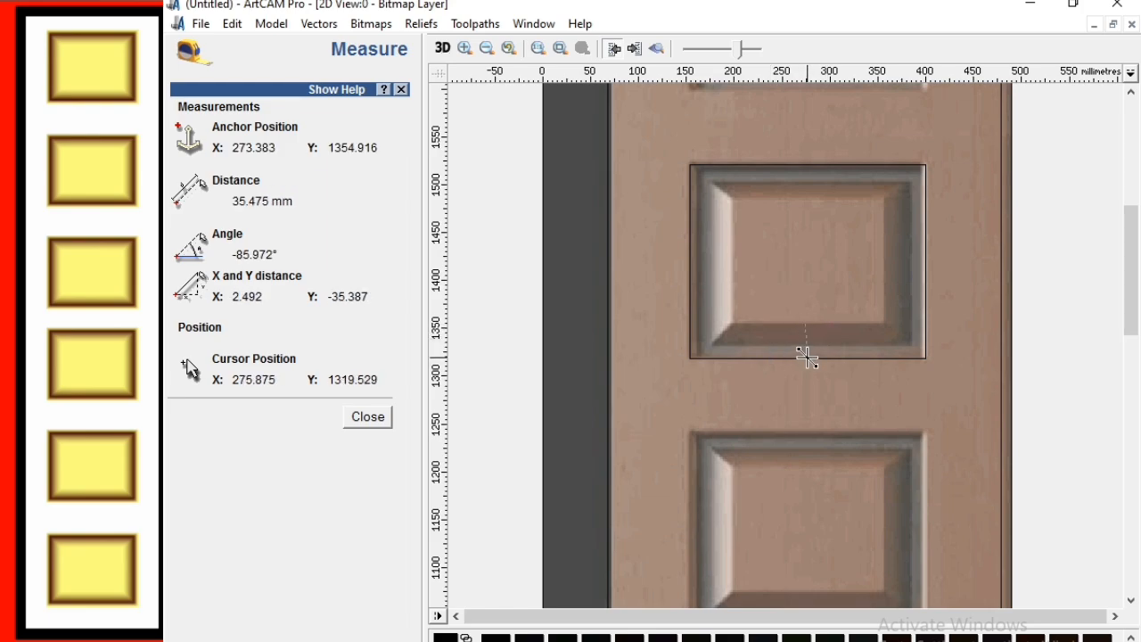
key(Escape)
Try offsetting the second panel's rectangle inwards by 8 mm with sharp corners
click(807, 357)
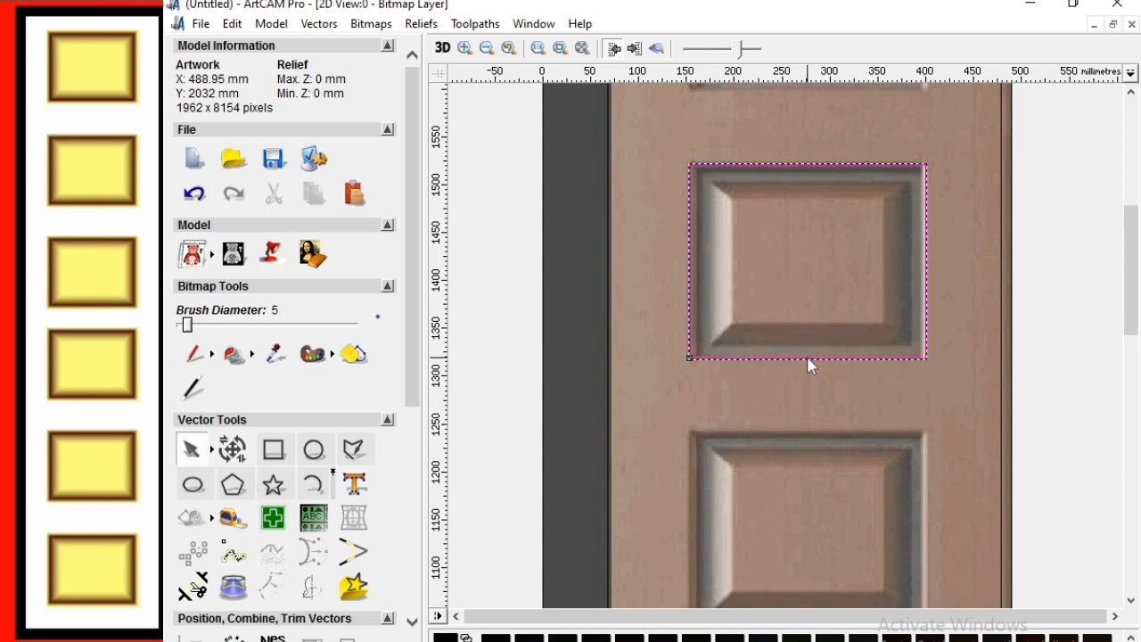
scroll(807, 352, up, 1)
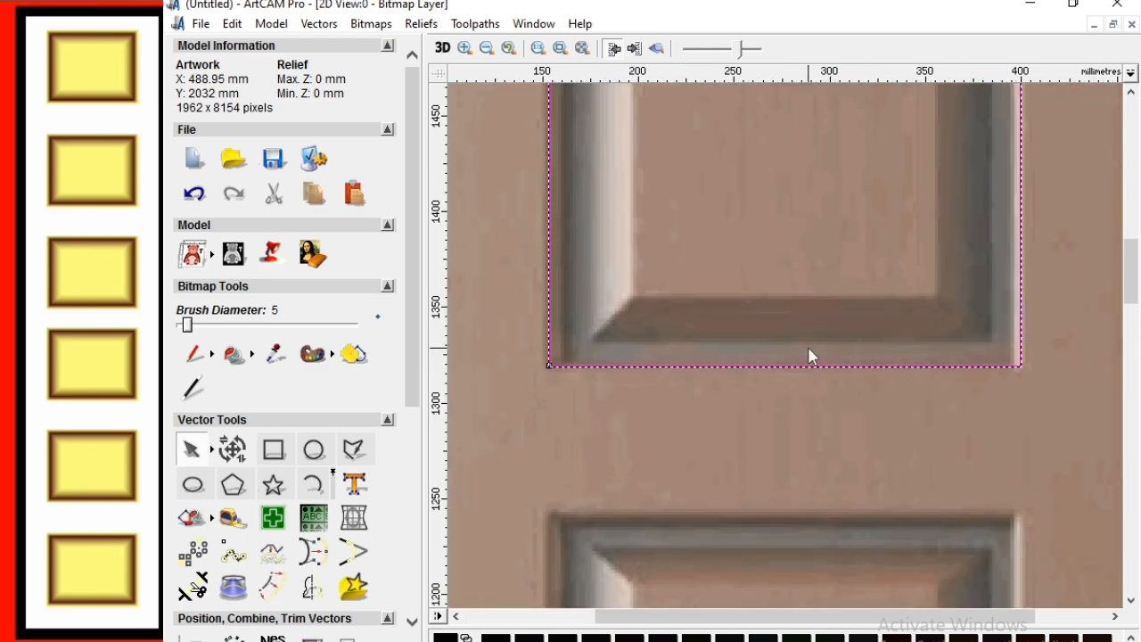
scroll(807, 344, down, 1)
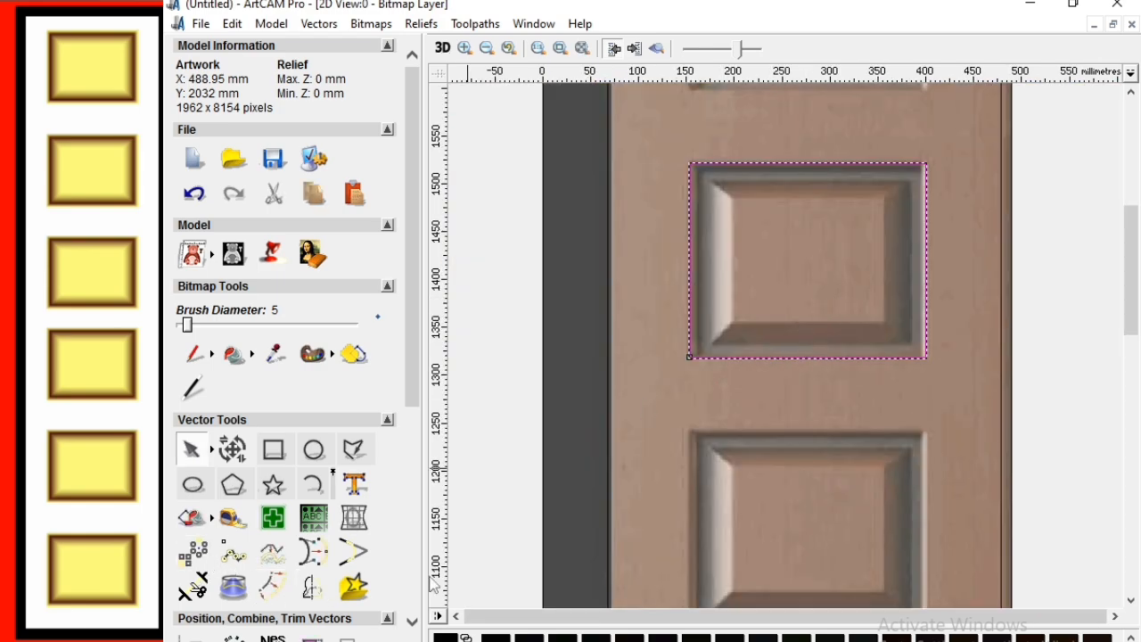
scroll(850, 348, up, 1)
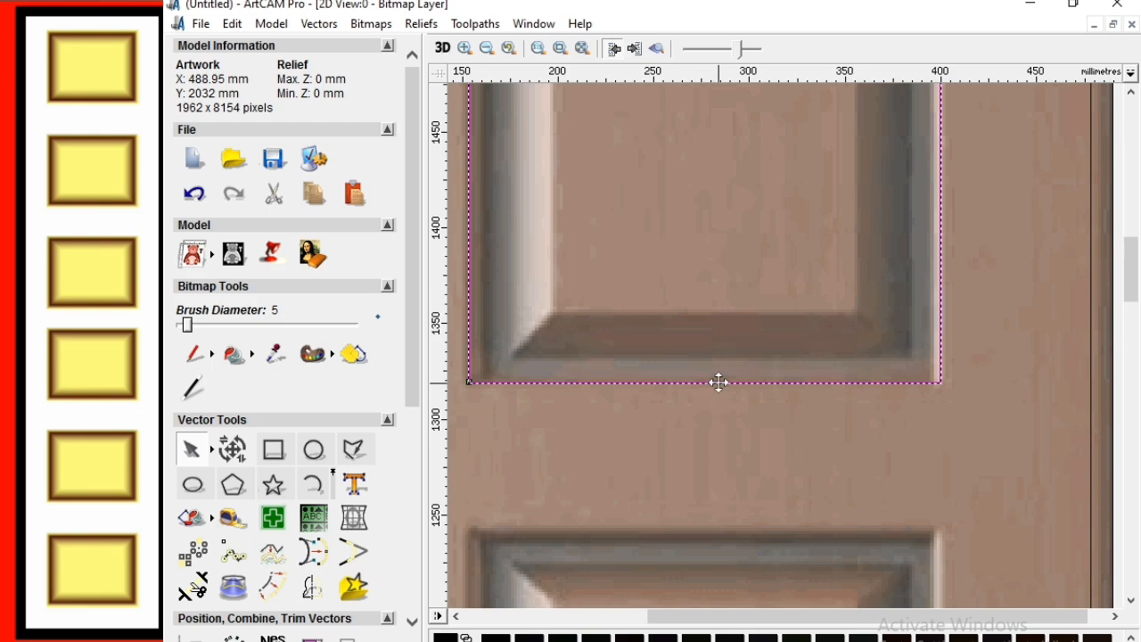
click(233, 517)
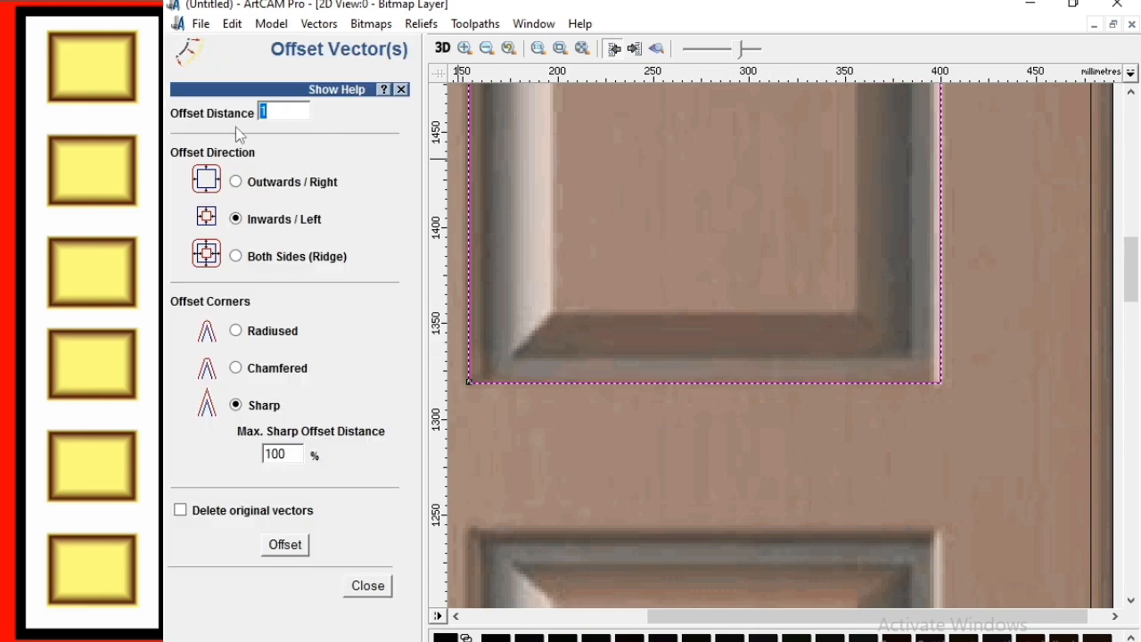
text(8)
click(296, 549)
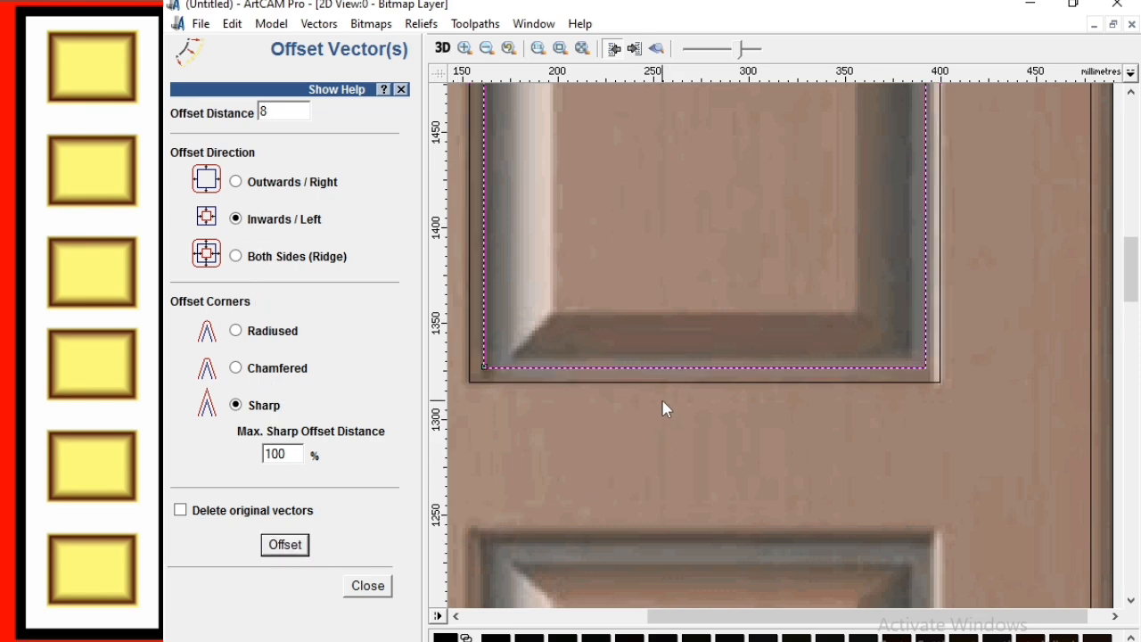
Offset the second panel's outer rectangle inwards by 10 mm with sharp corners, keeping the original
click(631, 384)
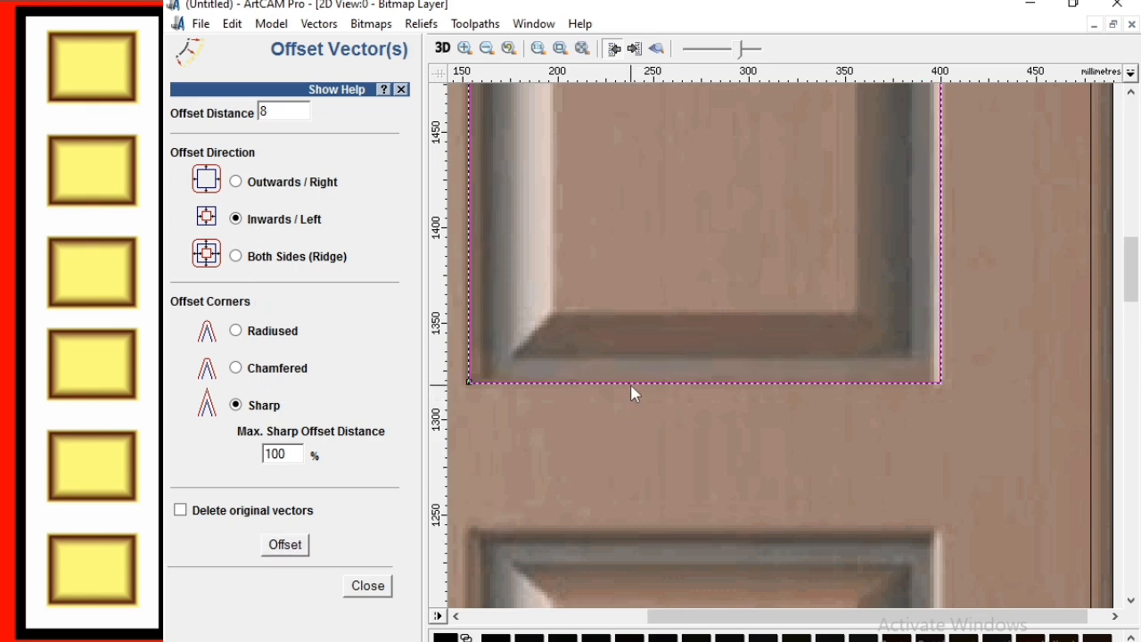
double_click(278, 116)
click(294, 546)
scroll(698, 246, down, 2)
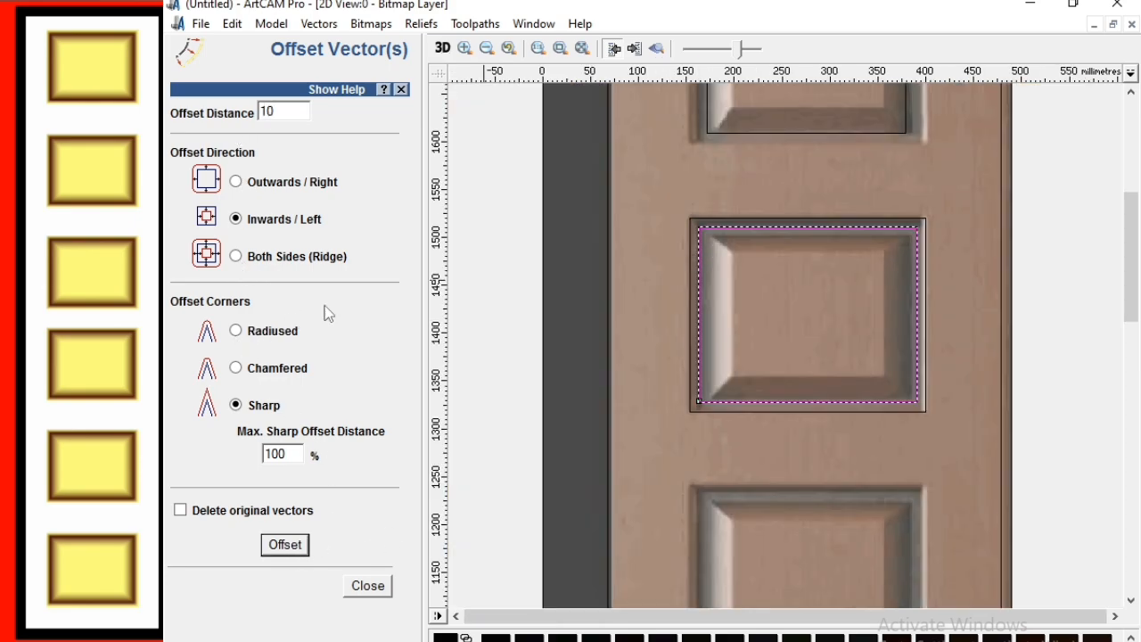
Offset the newly made inner rectangle a further 30 mm inwards around the panel's raised centre field
double_click(286, 117)
text(30)
click(285, 545)
click(367, 585)
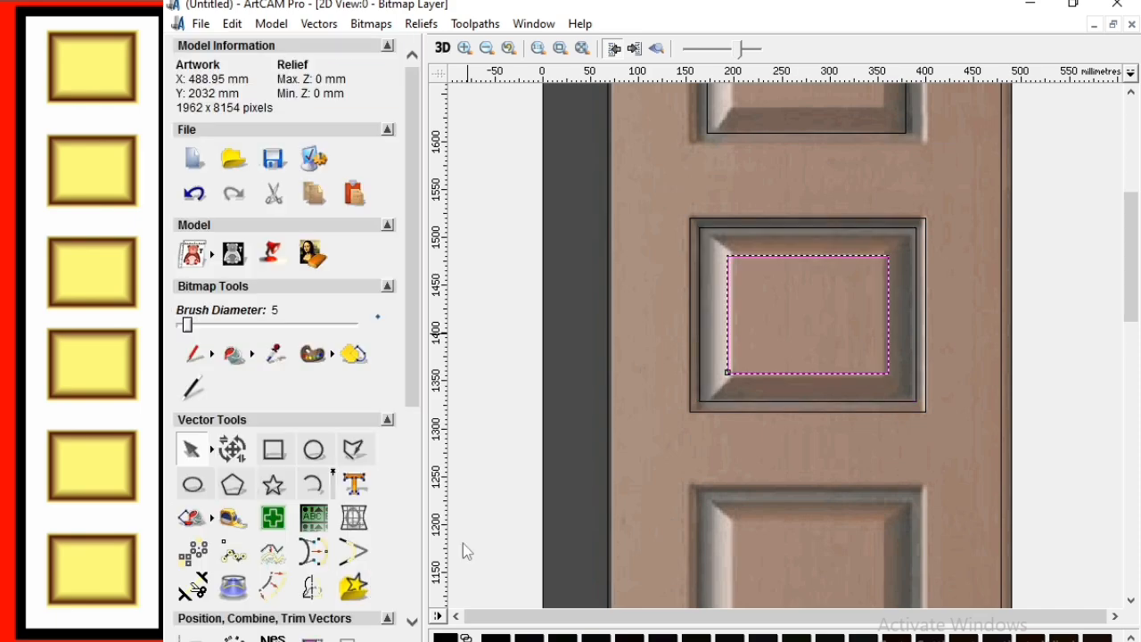
click(850, 359)
Examine how well the three nested rectangles follow the edges and bevels of the second recessed panel
scroll(849, 350, down, 2)
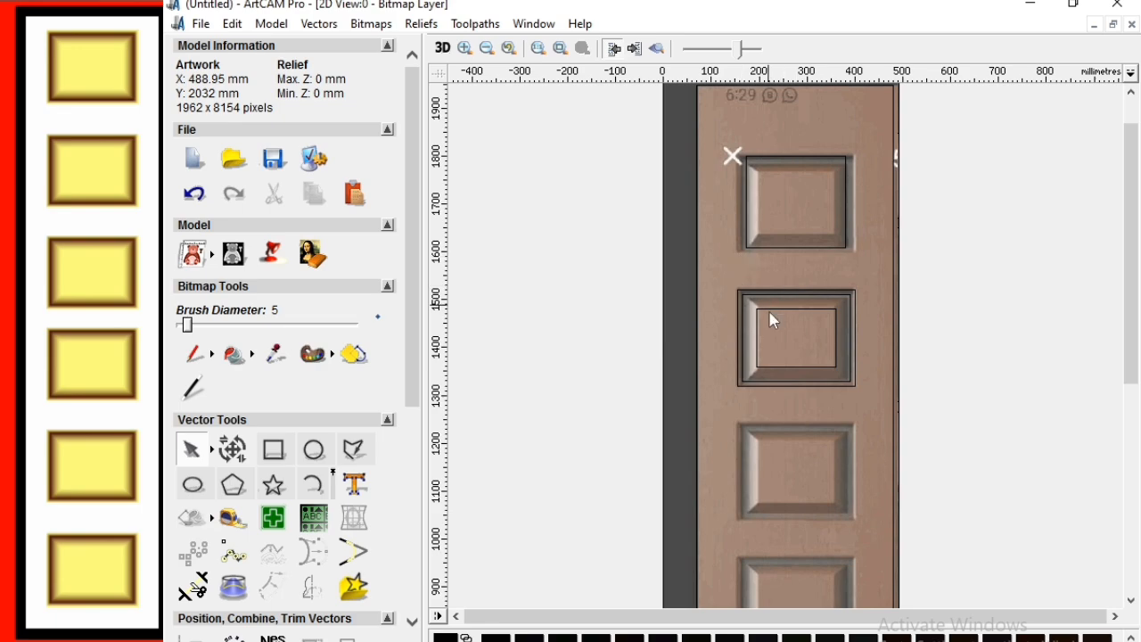
scroll(771, 356, up, 2)
scroll(878, 484, up, 2)
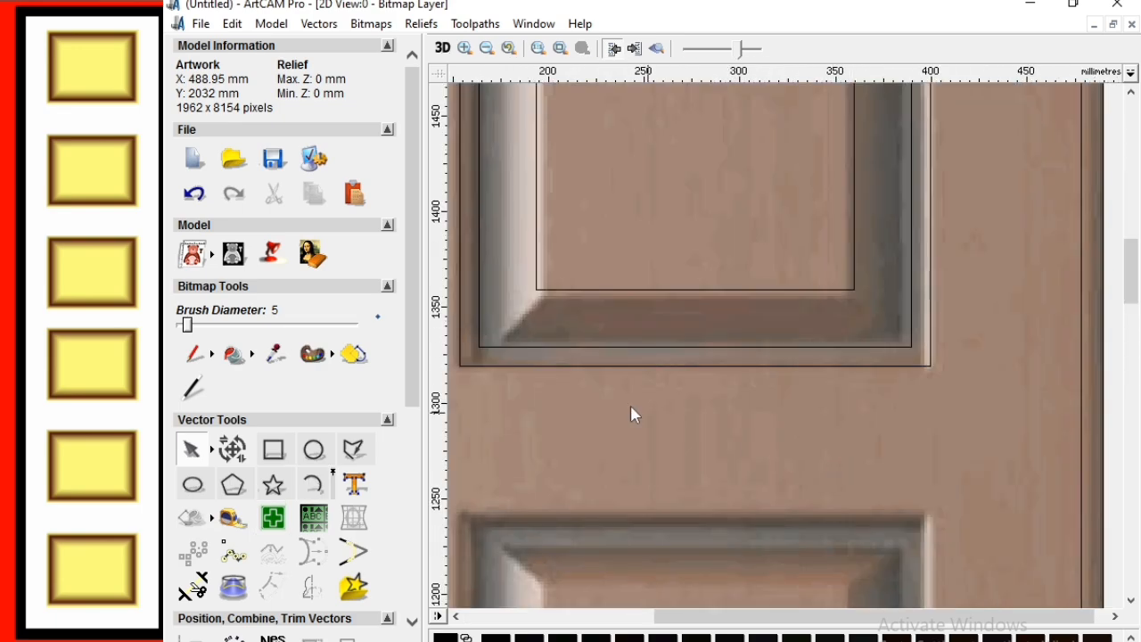
scroll(632, 412, down, 2)
scroll(717, 313, up, 2)
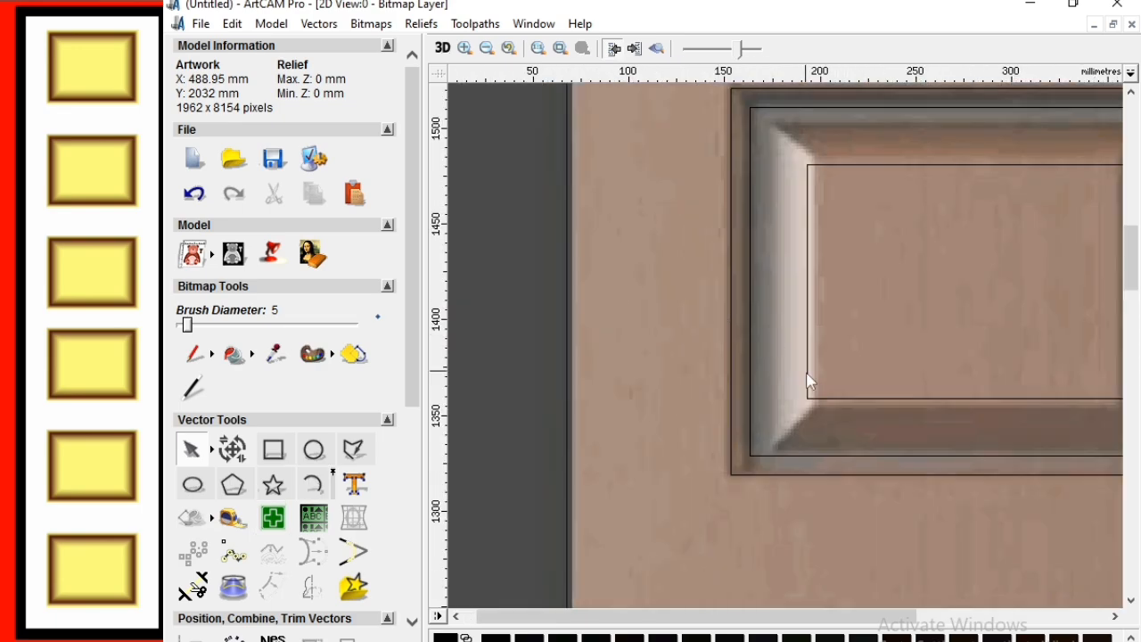
scroll(808, 377, down, 2)
scroll(846, 254, up, 2)
scroll(725, 377, down, 2)
scroll(751, 466, up, 2)
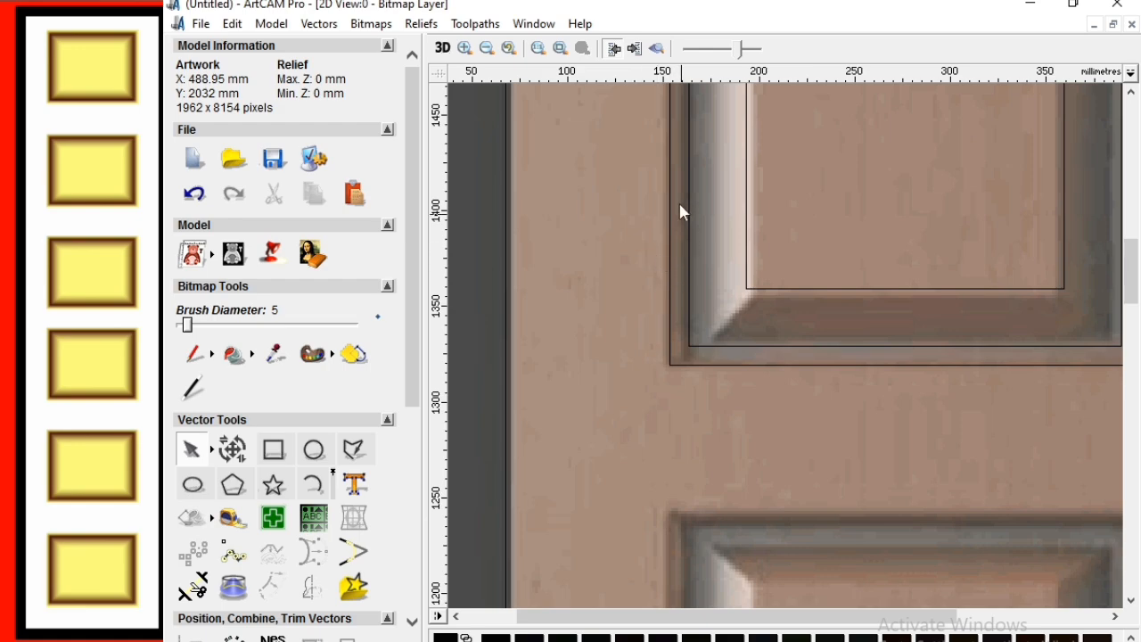
scroll(747, 276, down, 1)
scroll(752, 286, up, 1)
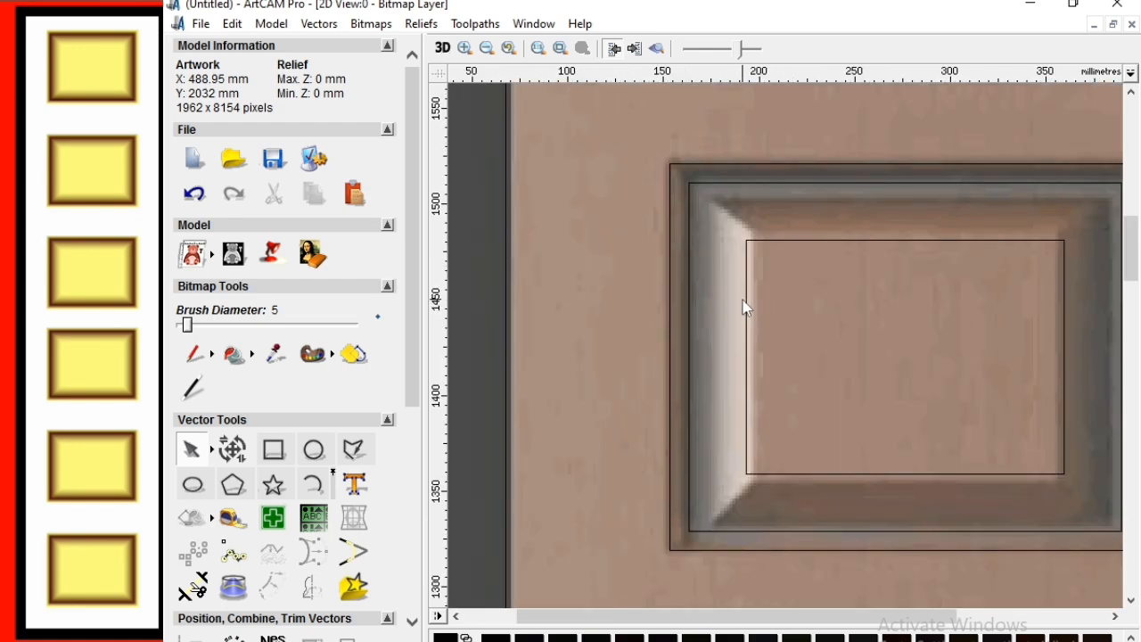
scroll(705, 311, down, 1)
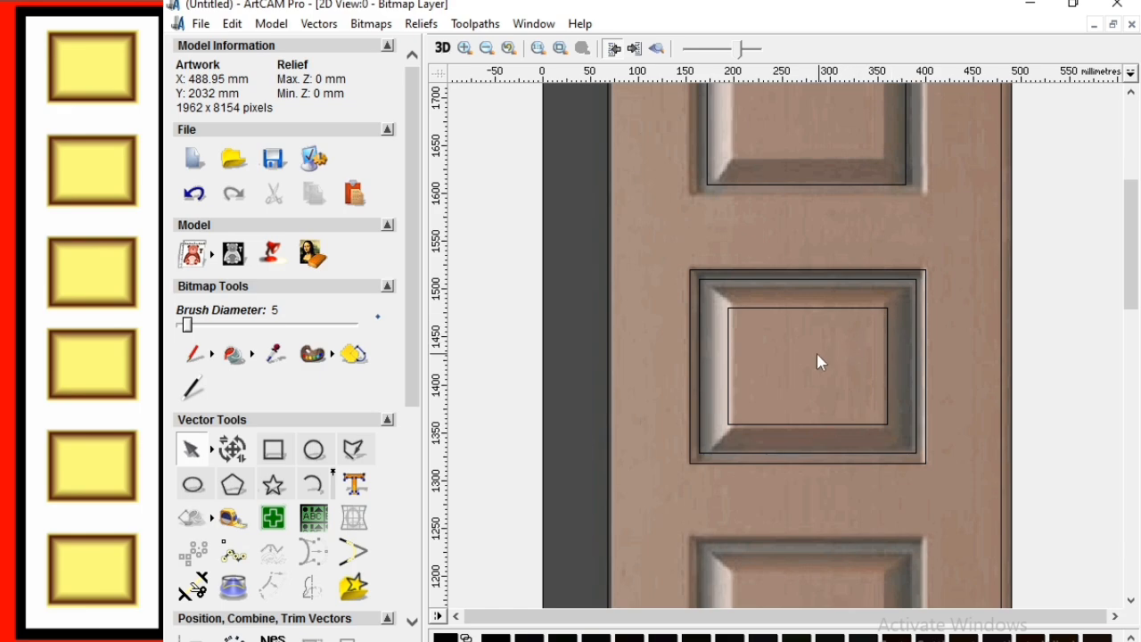
scroll(764, 393, down, 1)
scroll(764, 388, up, 1)
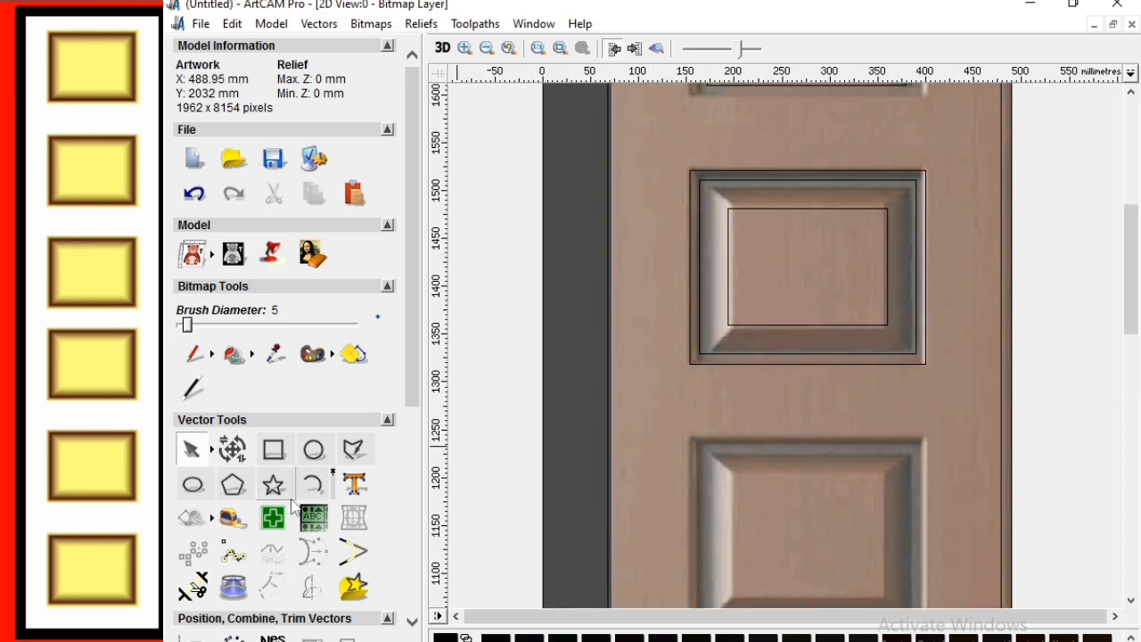
Draw an open polyline beside the door: a vertical line about 78 mm high, then a diagonal down to base level about 134 mm away
click(361, 462)
click(562, 346)
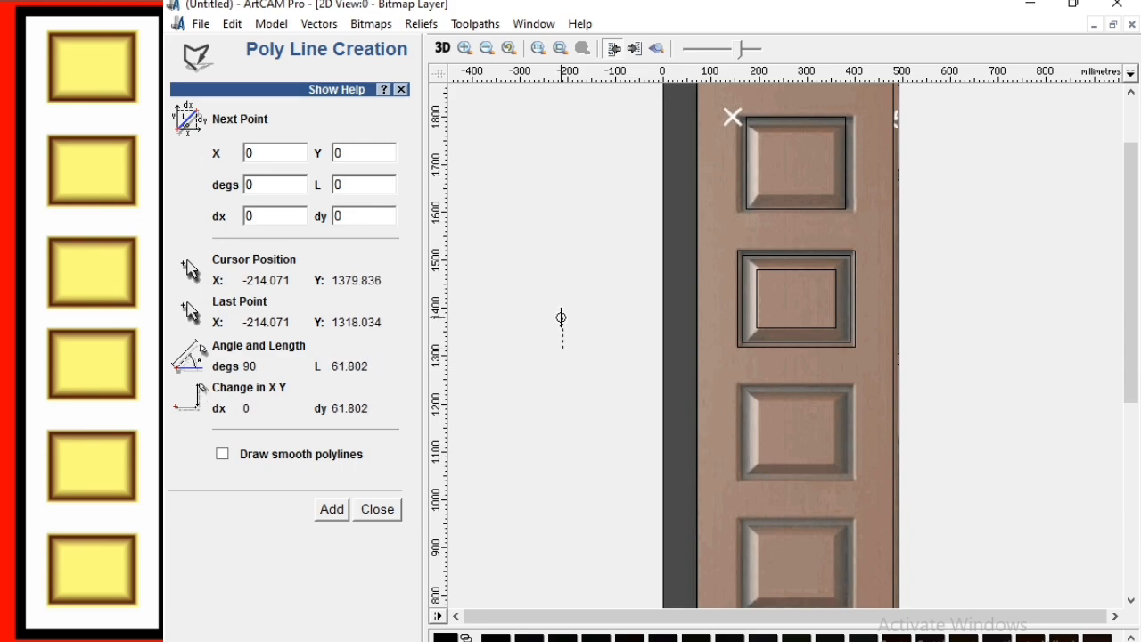
click(561, 311)
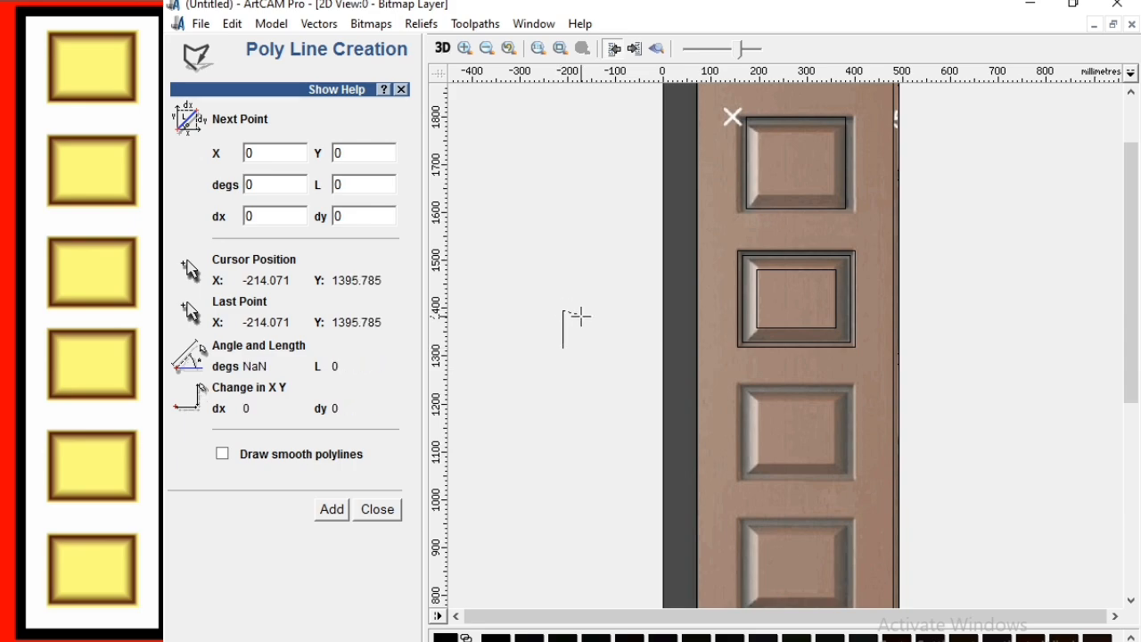
click(624, 347)
key(Escape)
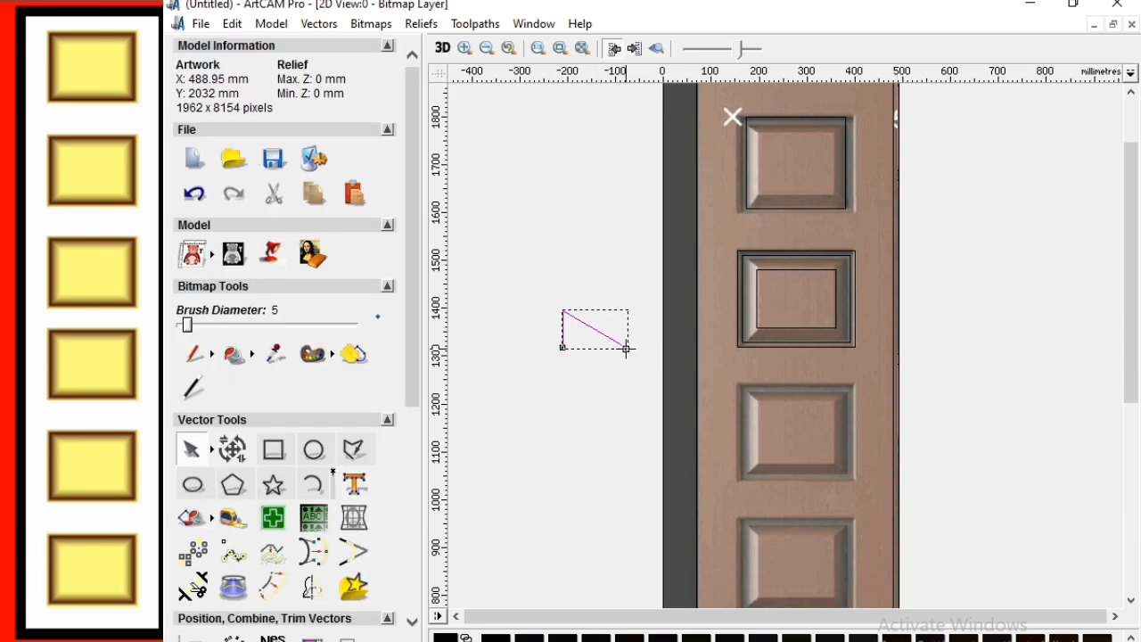
Convert the diagonal span of the profile beside the door into an arc and flatten it to a shallow outward bulge
scroll(592, 350, up, 2)
click(564, 332)
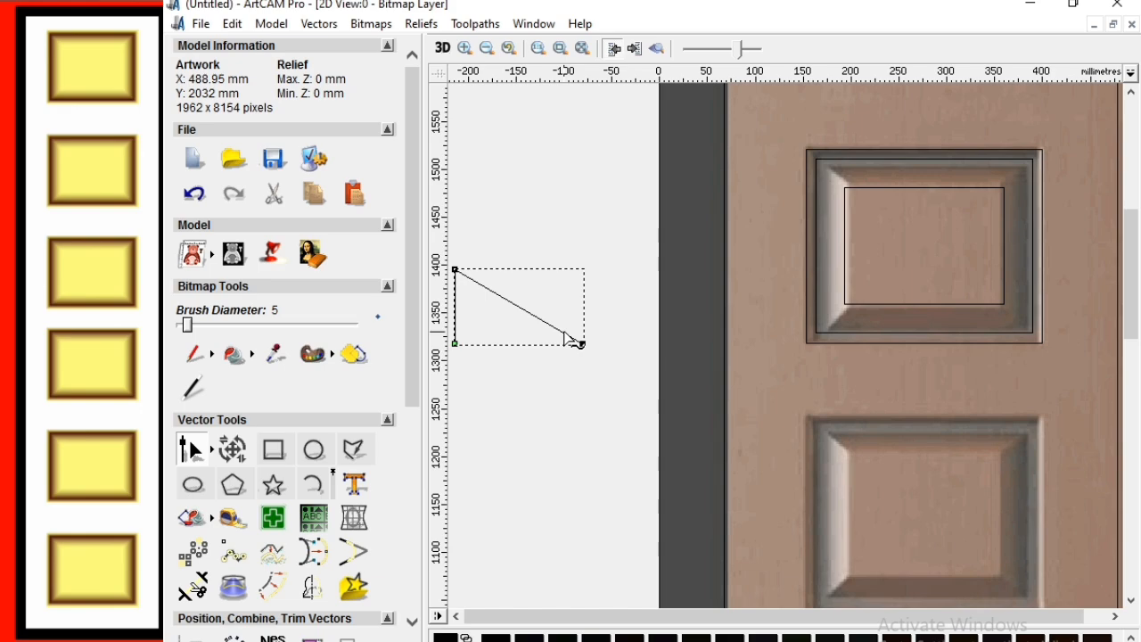
scroll(570, 338, down, 2)
scroll(647, 352, up, 2)
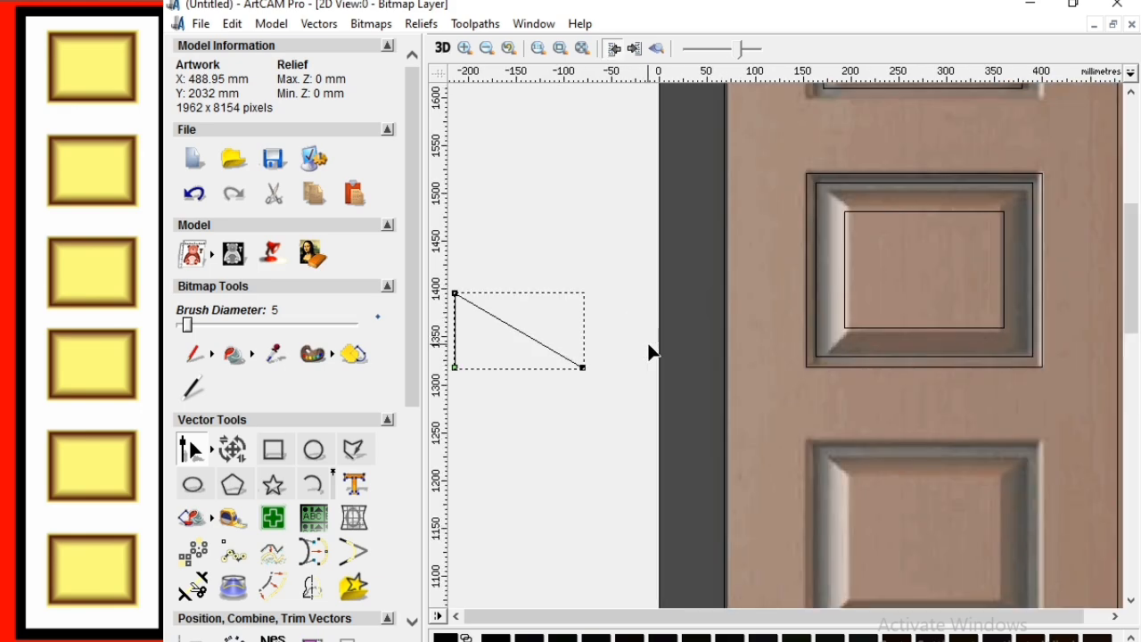
key(a)
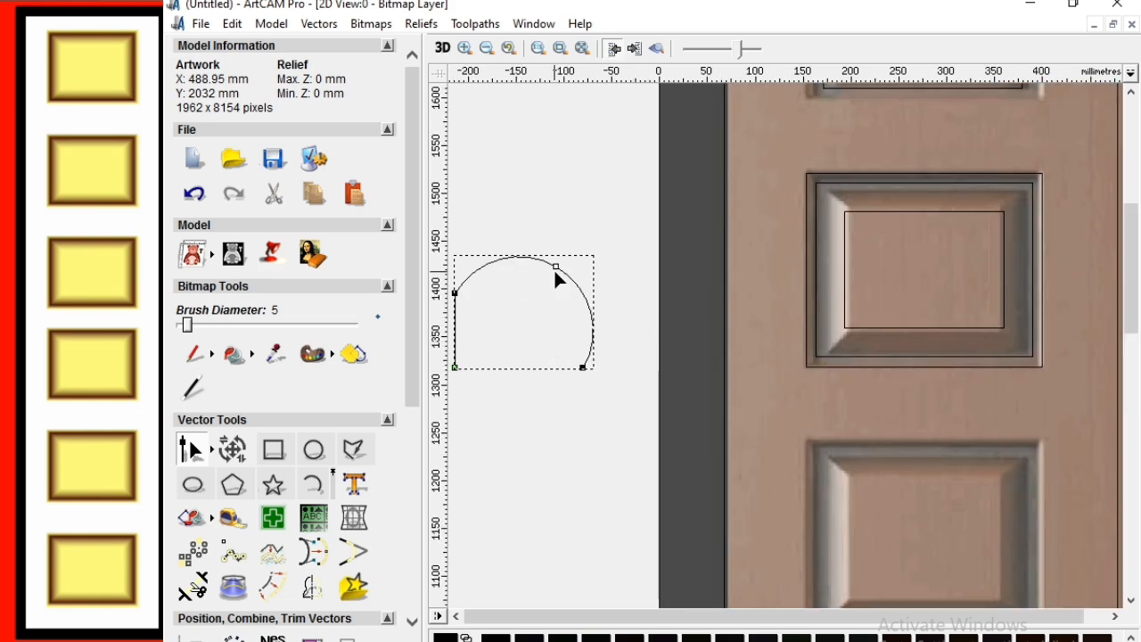
drag(545, 303, 529, 326)
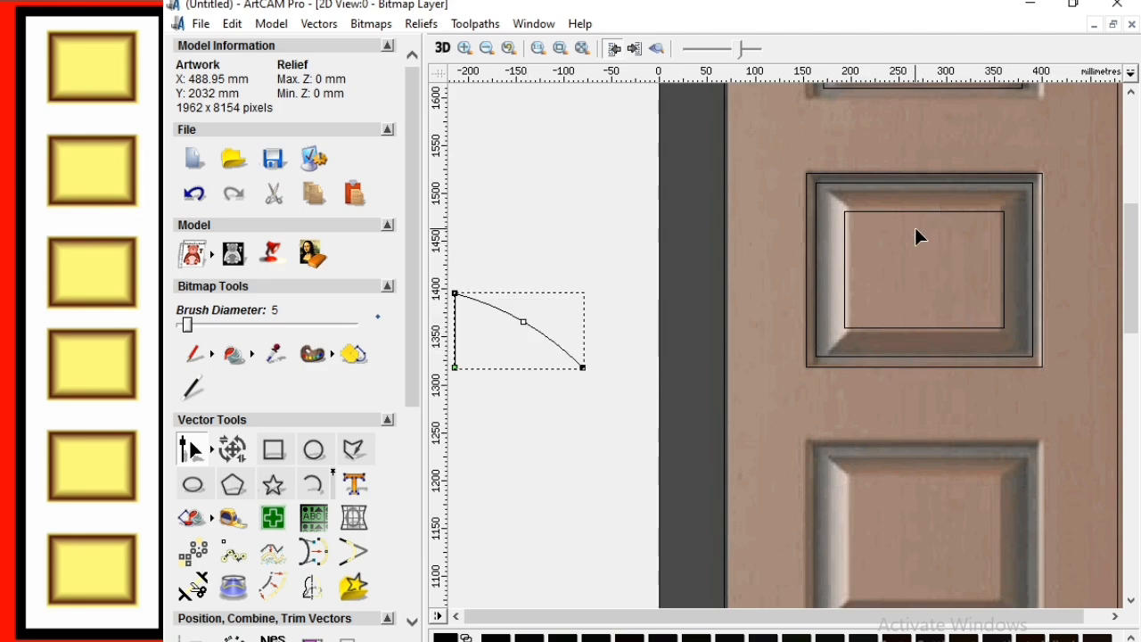
click(541, 448)
scroll(577, 422, down, 1)
key(n)
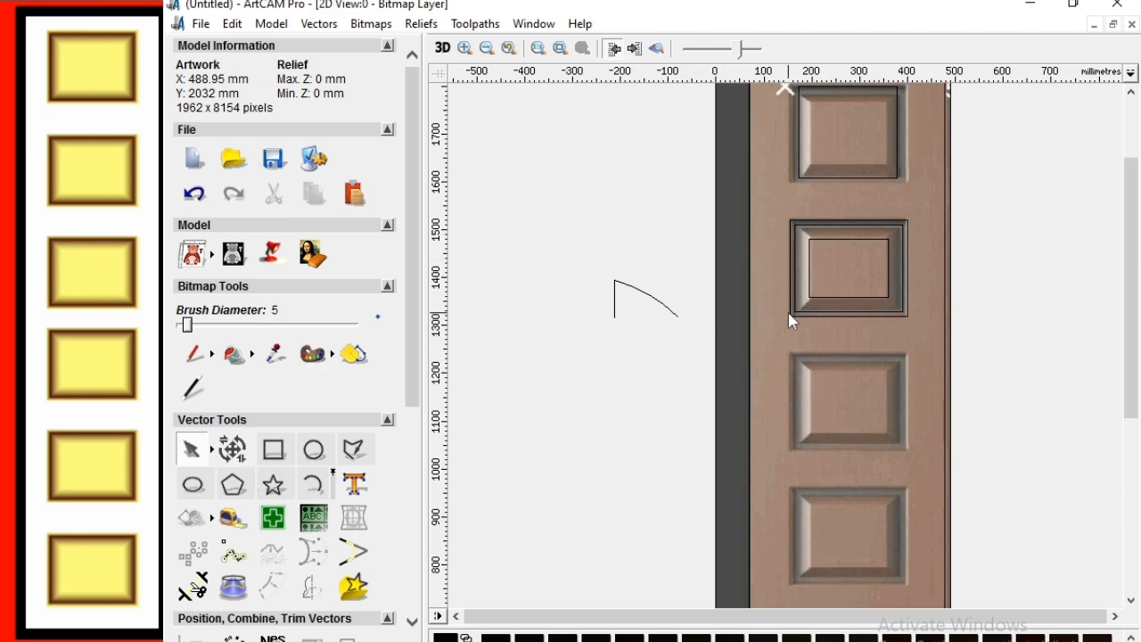
scroll(802, 278, up, 1)
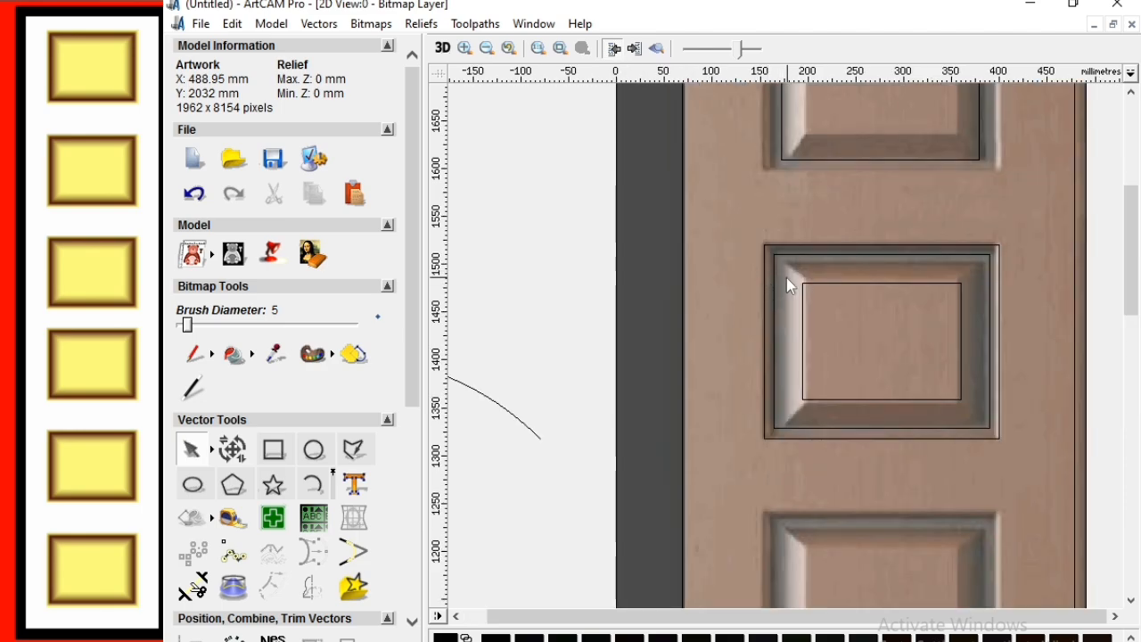
scroll(577, 395, down, 1)
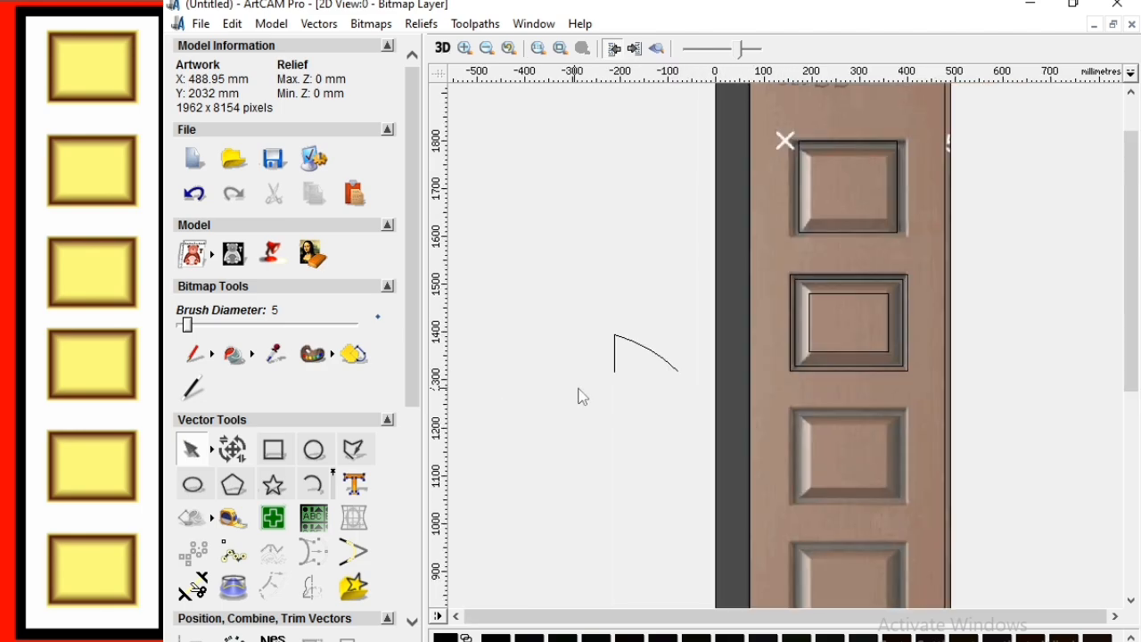
click(353, 451)
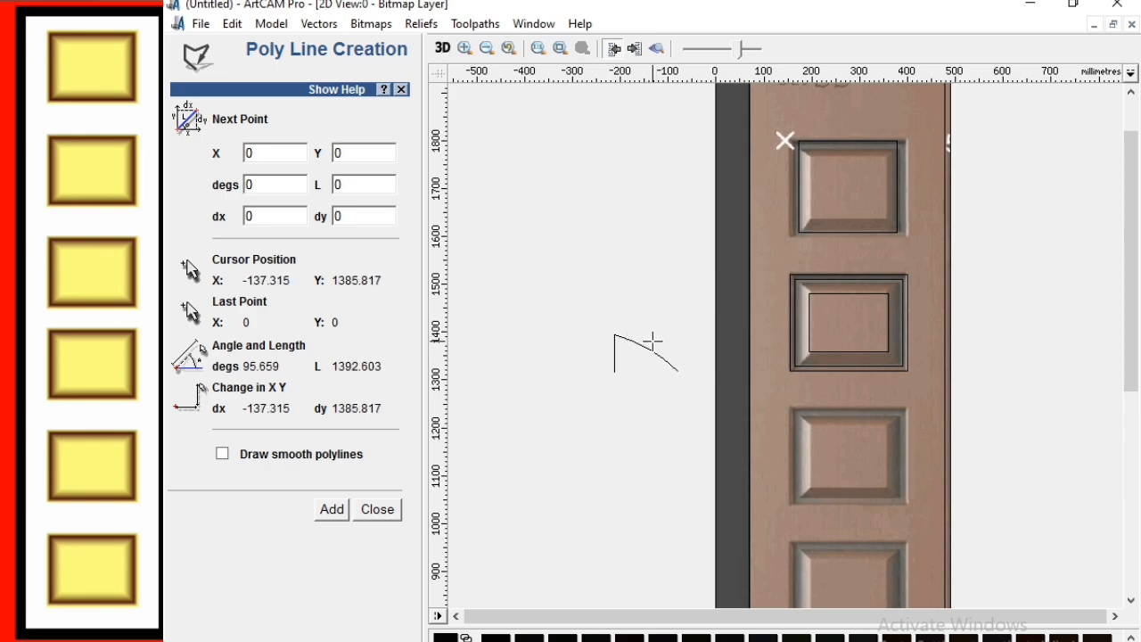
key(Escape)
Cut the outermost rectangle of the second panel at its corners into separate side lines
scroll(762, 348, up, 1)
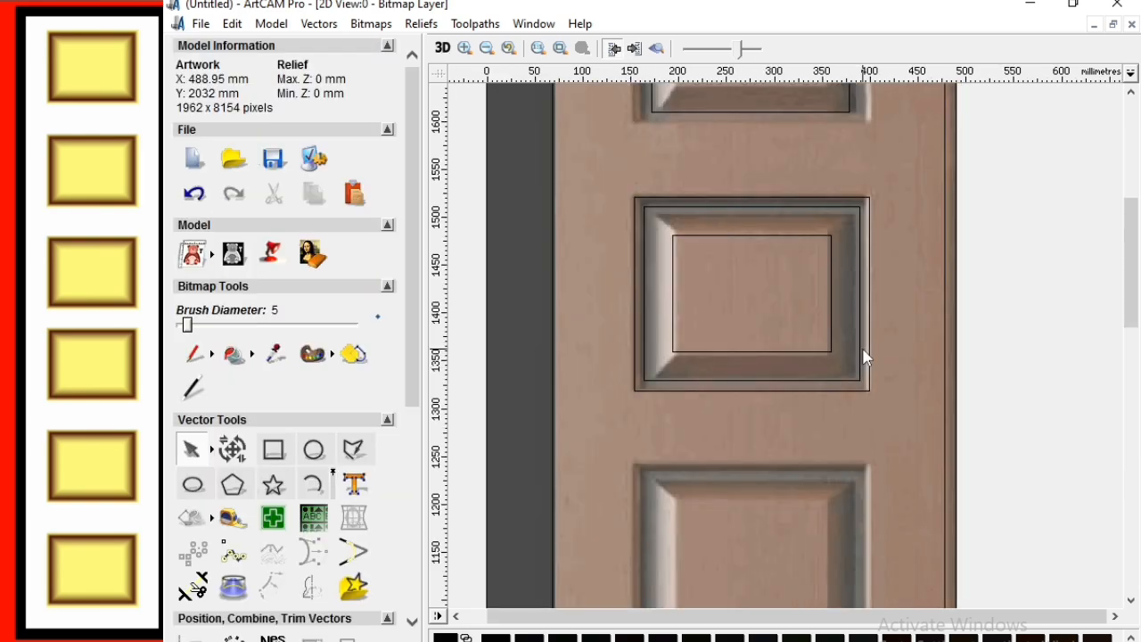
click(670, 390)
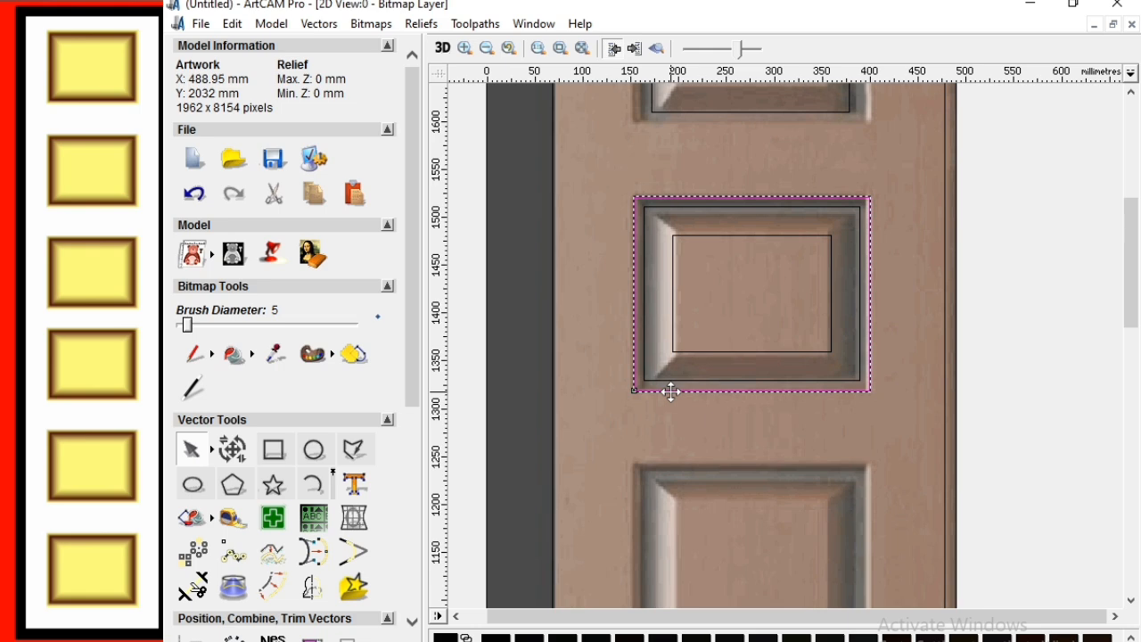
click(648, 405)
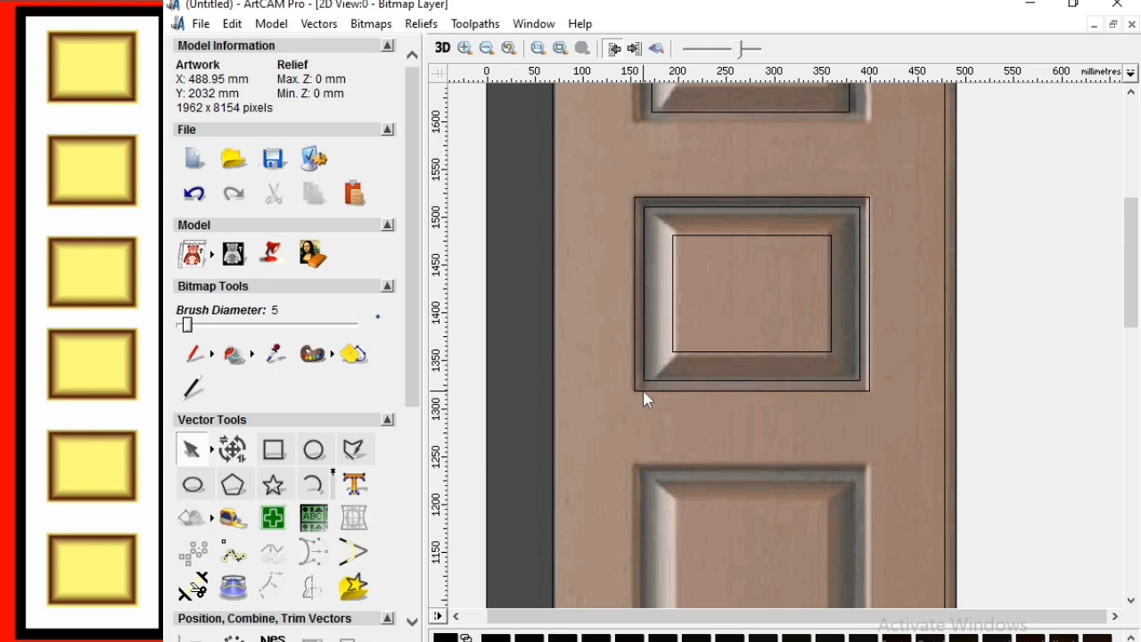
click(641, 390)
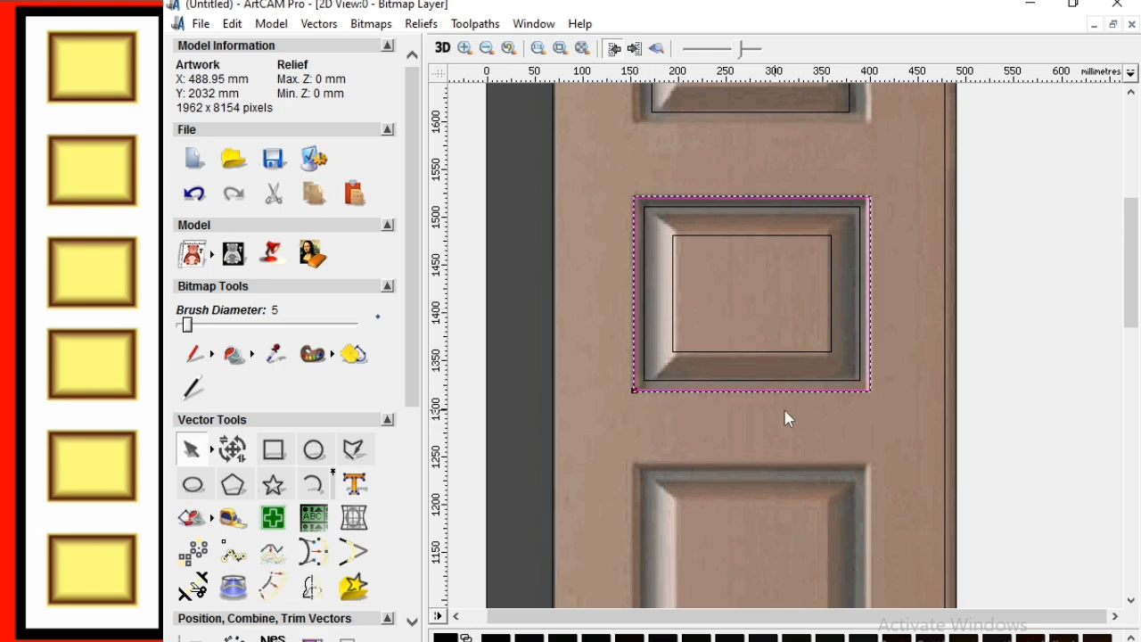
key(c)
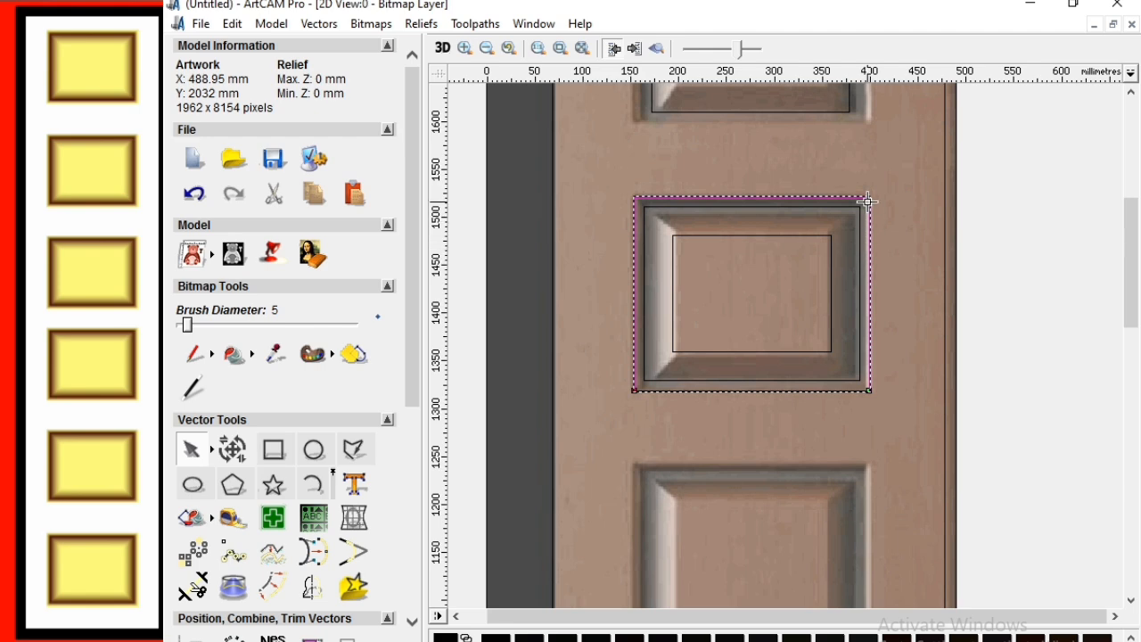
key(c)
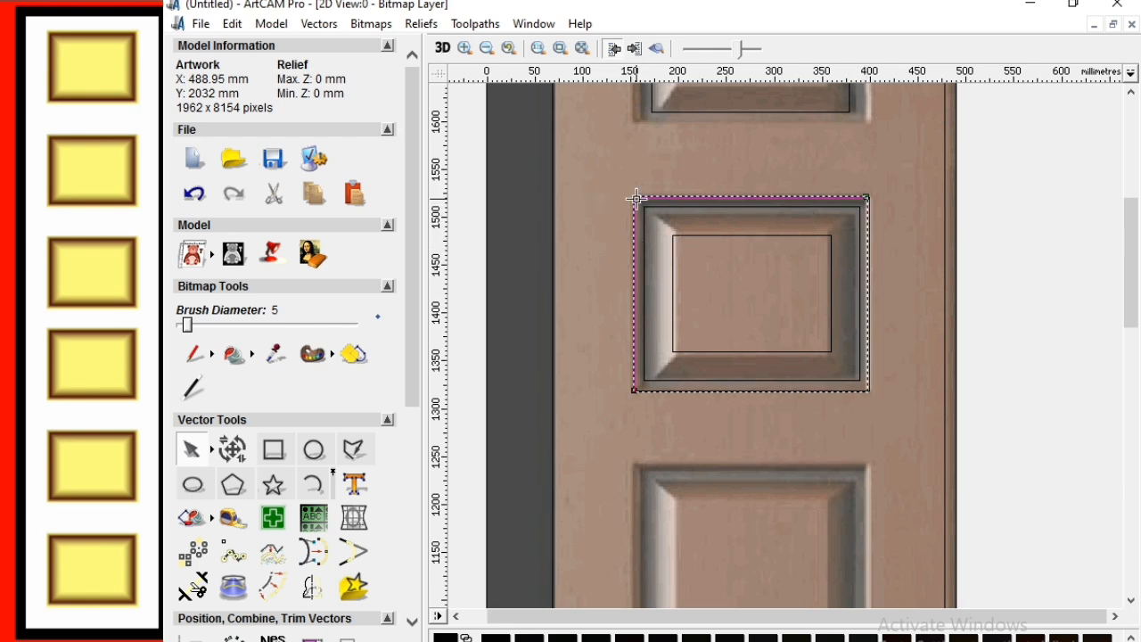
key(c)
Cut the innermost and middle rectangles of the second panel at their corners into separate side lines
click(678, 236)
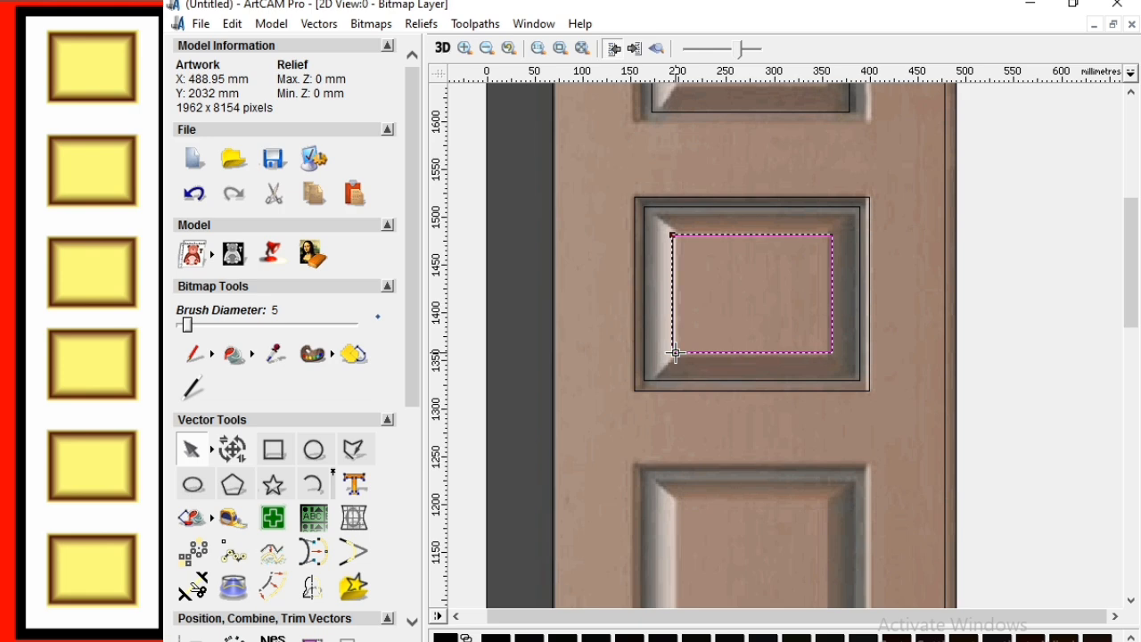
click(832, 352)
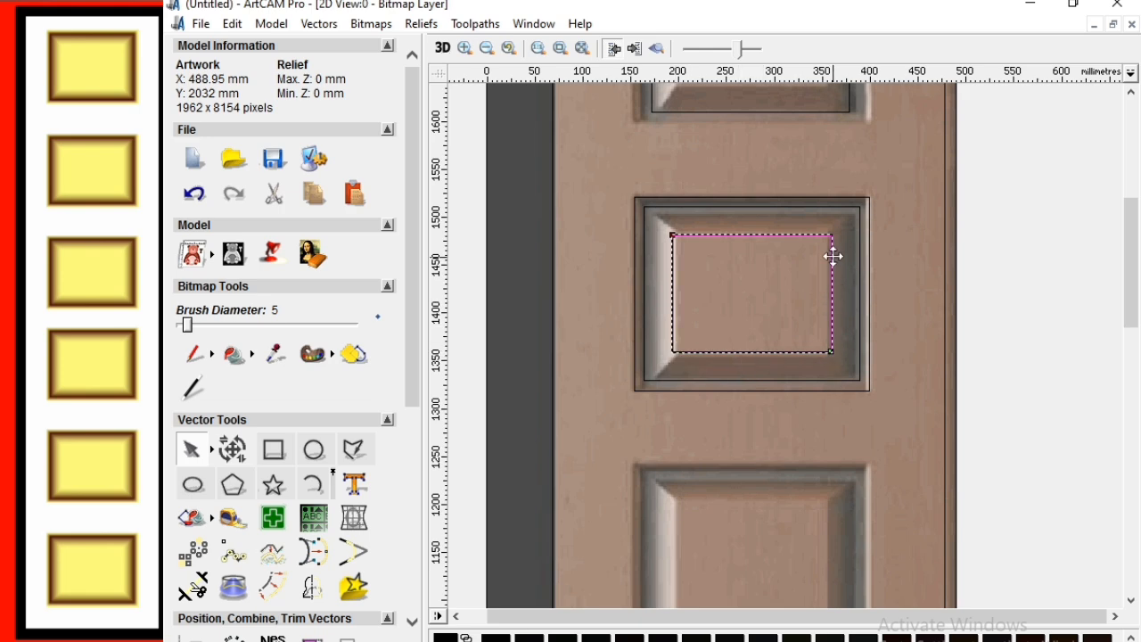
click(661, 212)
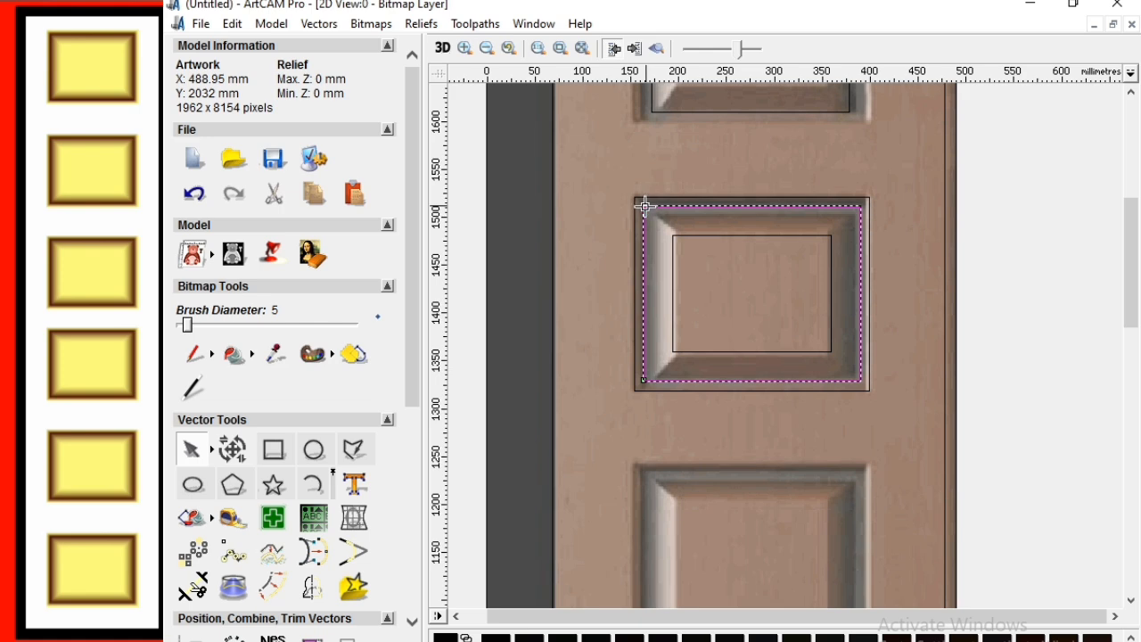
click(642, 383)
click(848, 382)
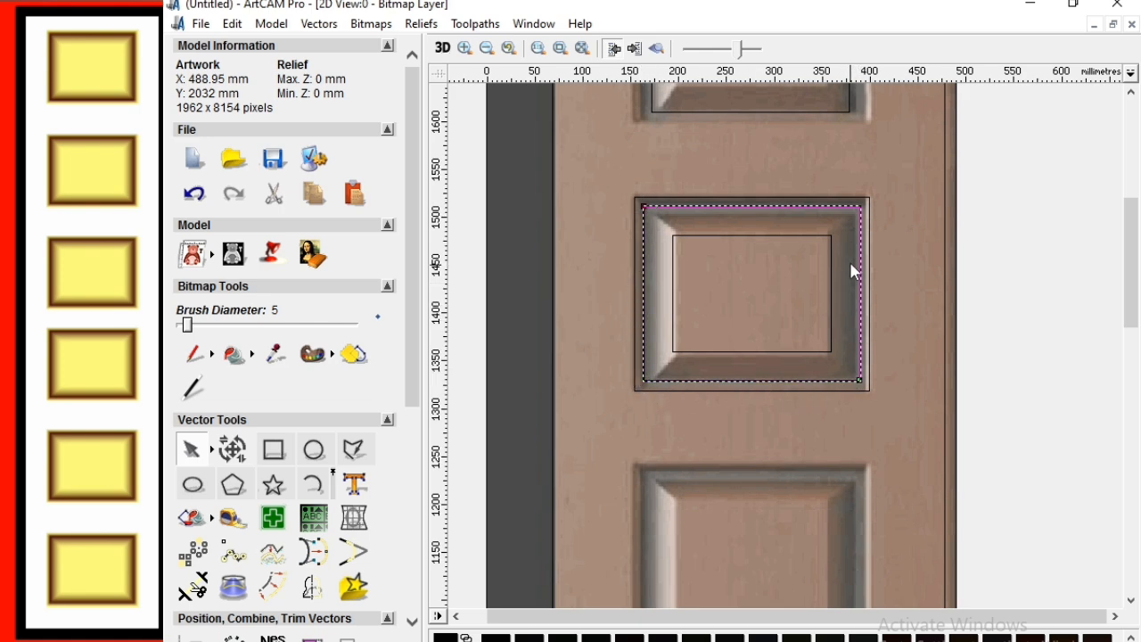
key(c)
scroll(801, 299, down, 1)
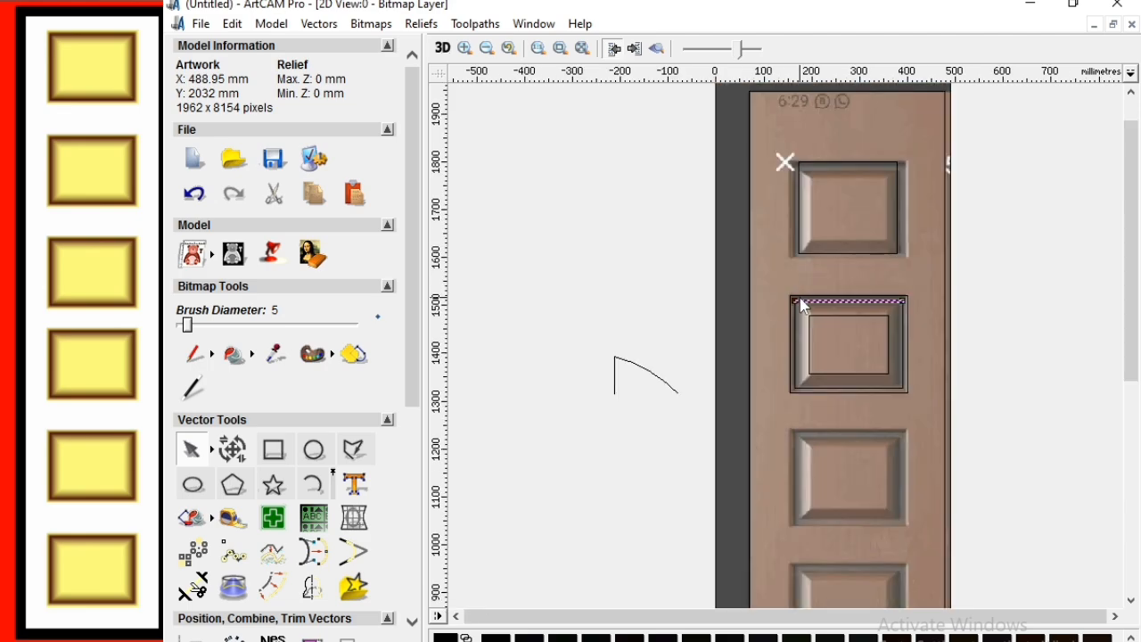
Examine the separated side lines of the second panel against its bevels and the curved profile beside the door
scroll(813, 365, up, 1)
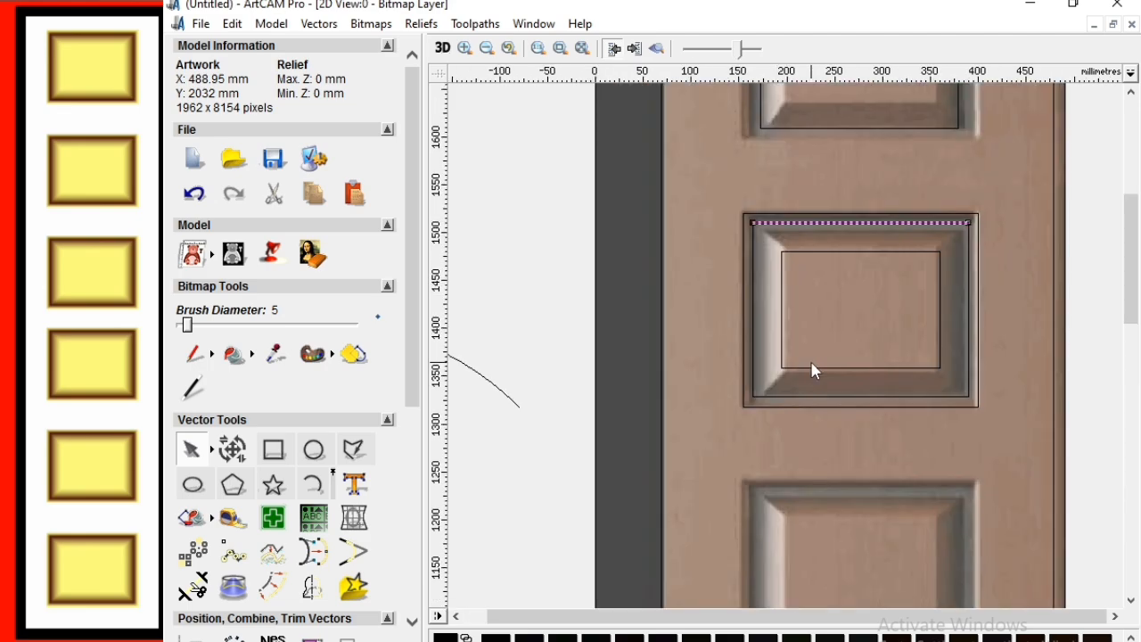
click(773, 423)
scroll(797, 395, down, 1)
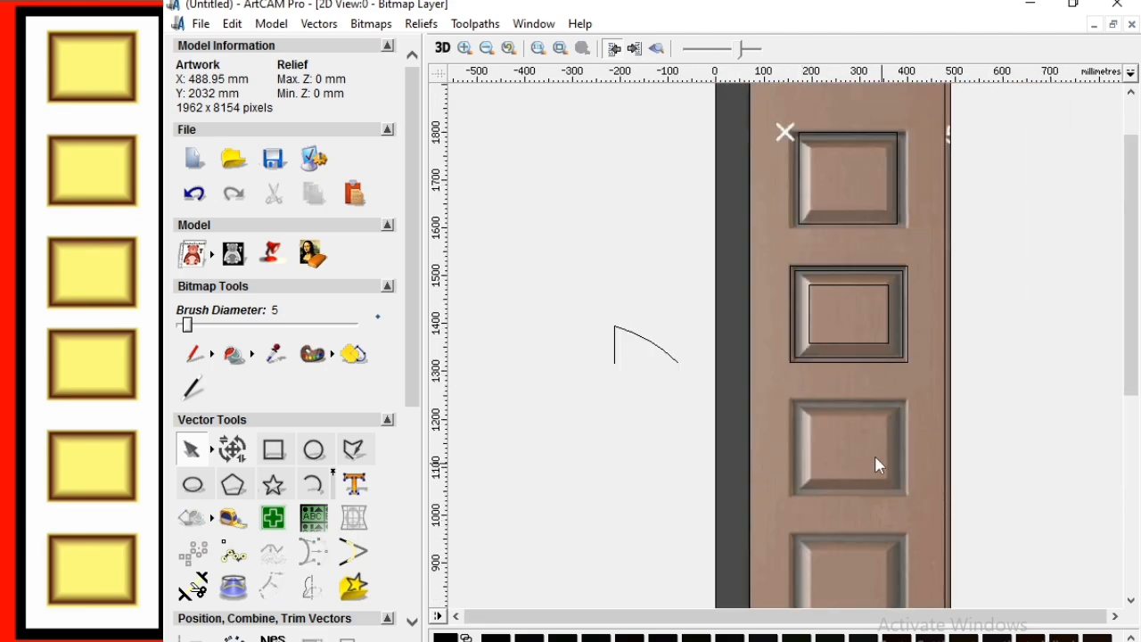
scroll(788, 331, up, 1)
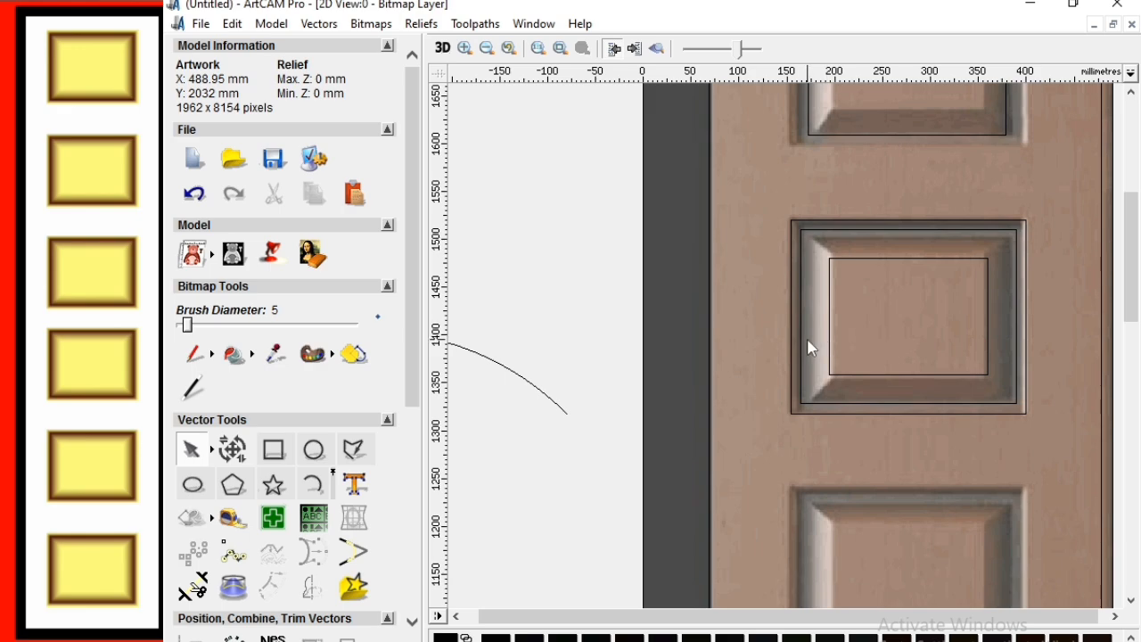
scroll(845, 396, down, 1)
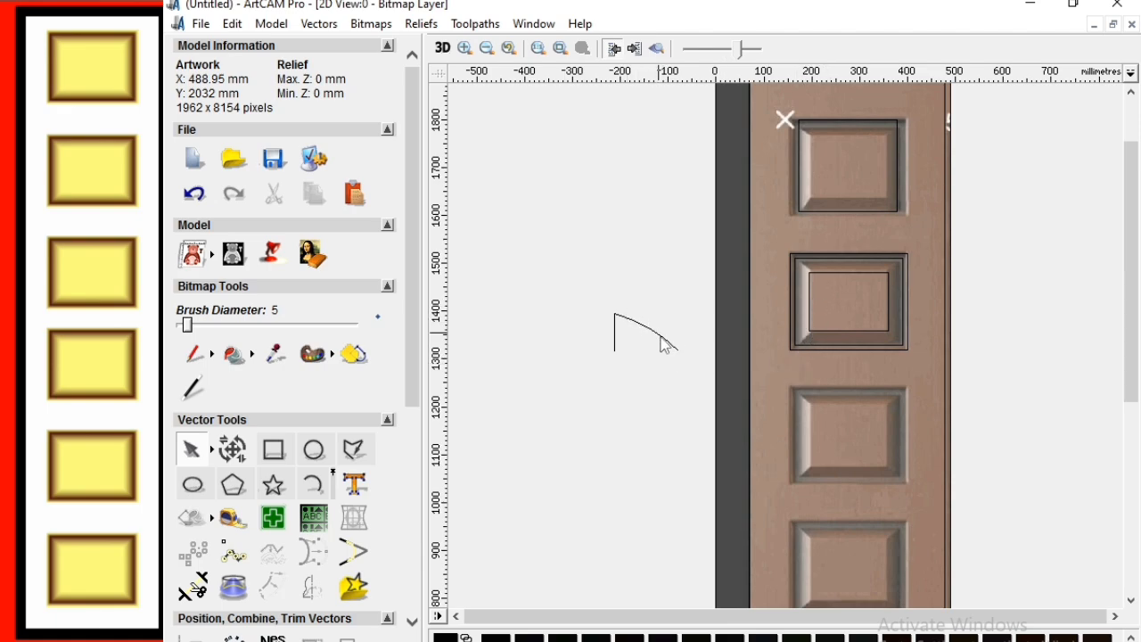
scroll(802, 357, up, 2)
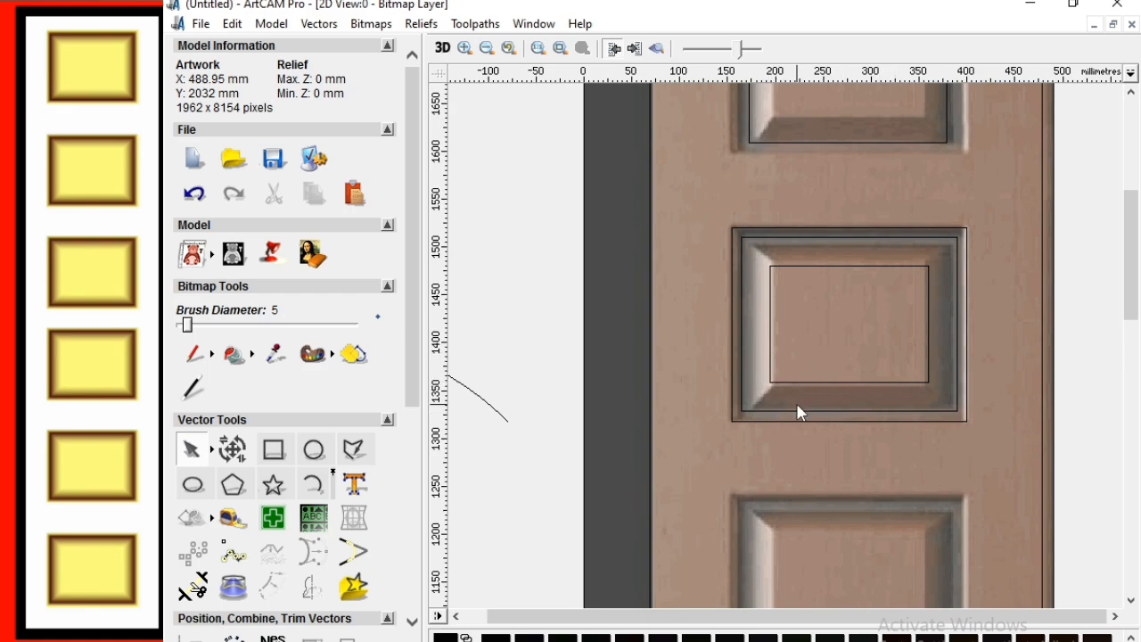
scroll(799, 406, down, 3)
scroll(829, 267, up, 2)
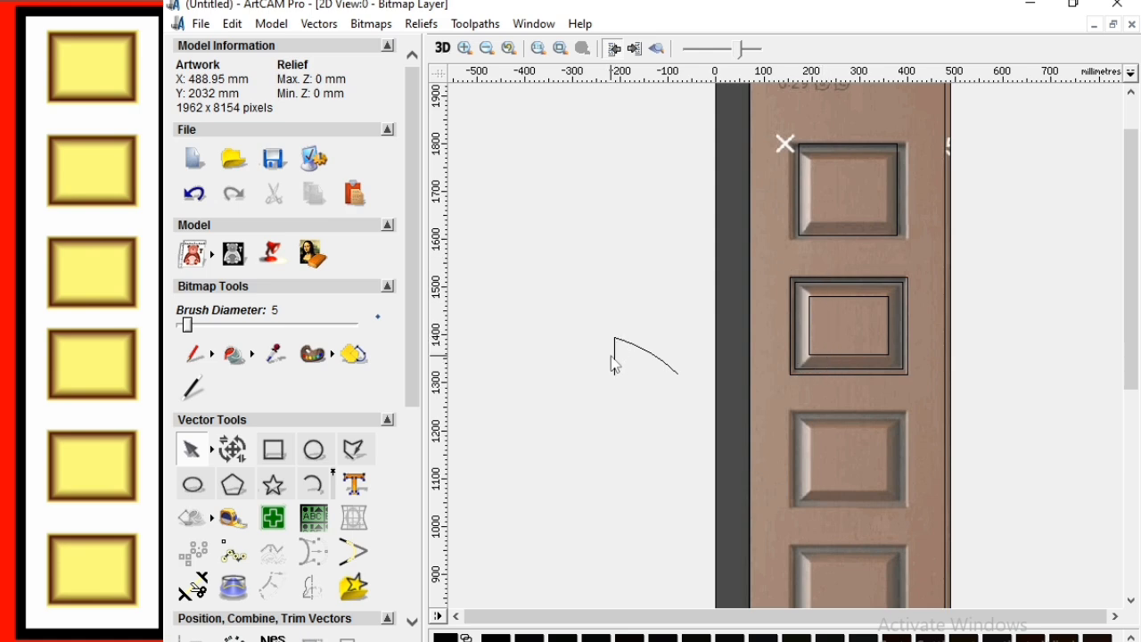
Set up a two rail sweep along the lower sides of the second panel's innermost and middle rectangles, with the curved profile as cross section
click(856, 354)
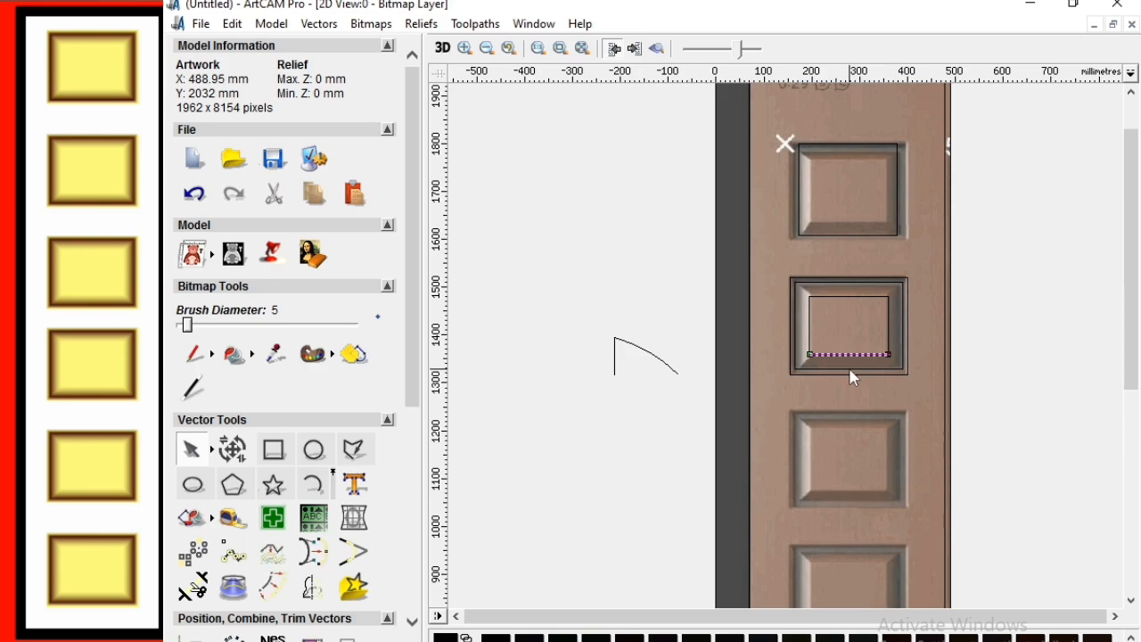
scroll(267, 561, down, 5)
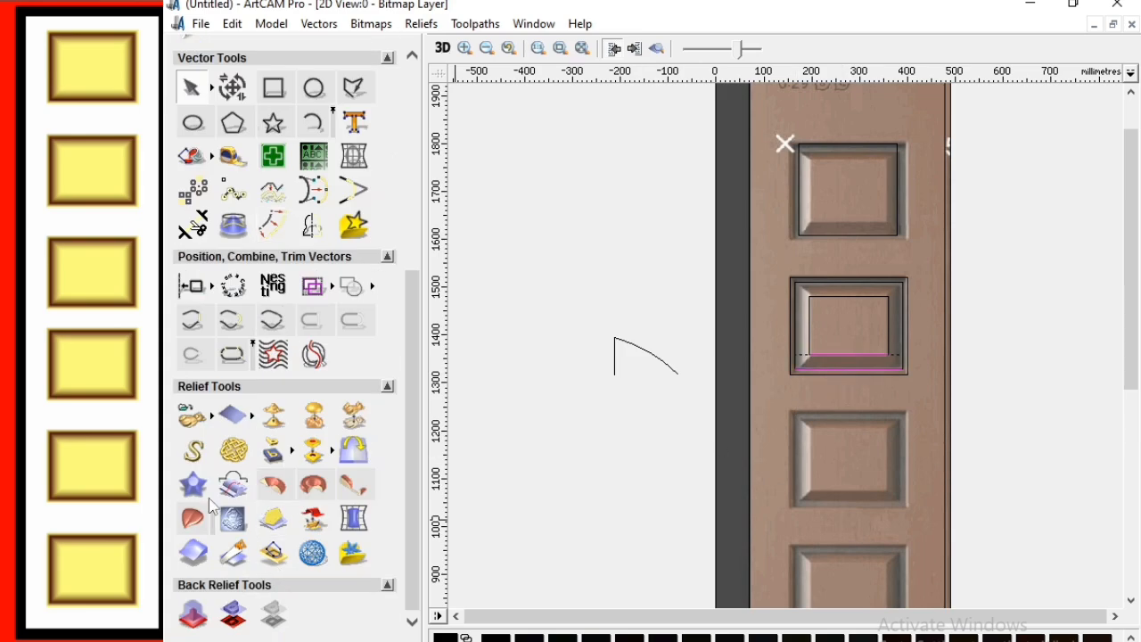
click(198, 524)
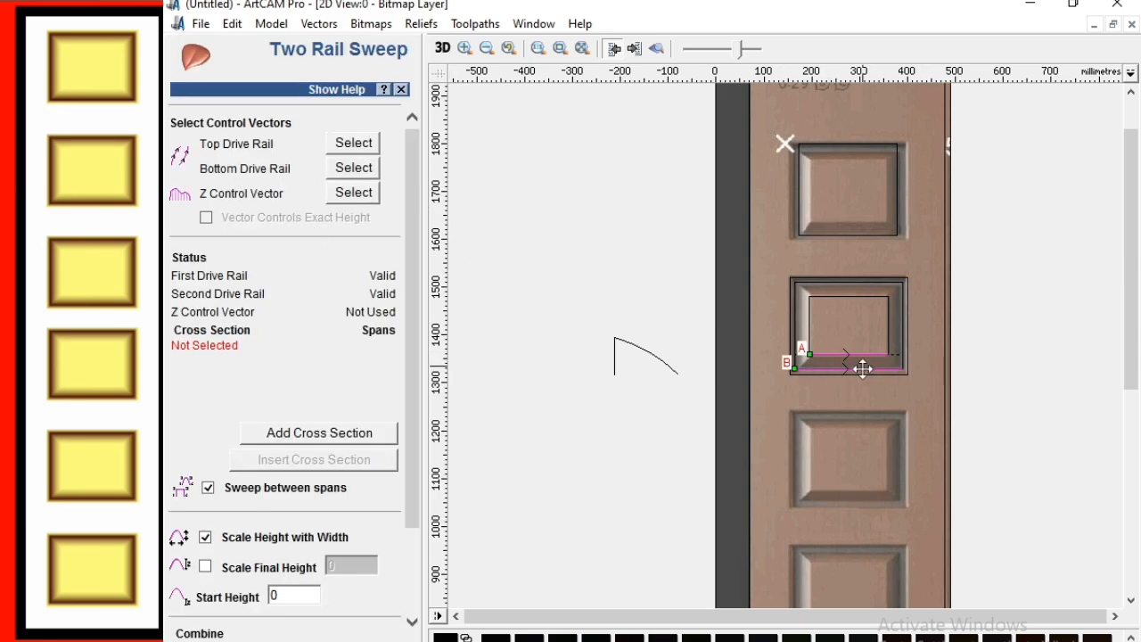
scroll(861, 378, up, 2)
scroll(756, 330, down, 2)
scroll(827, 385, up, 2)
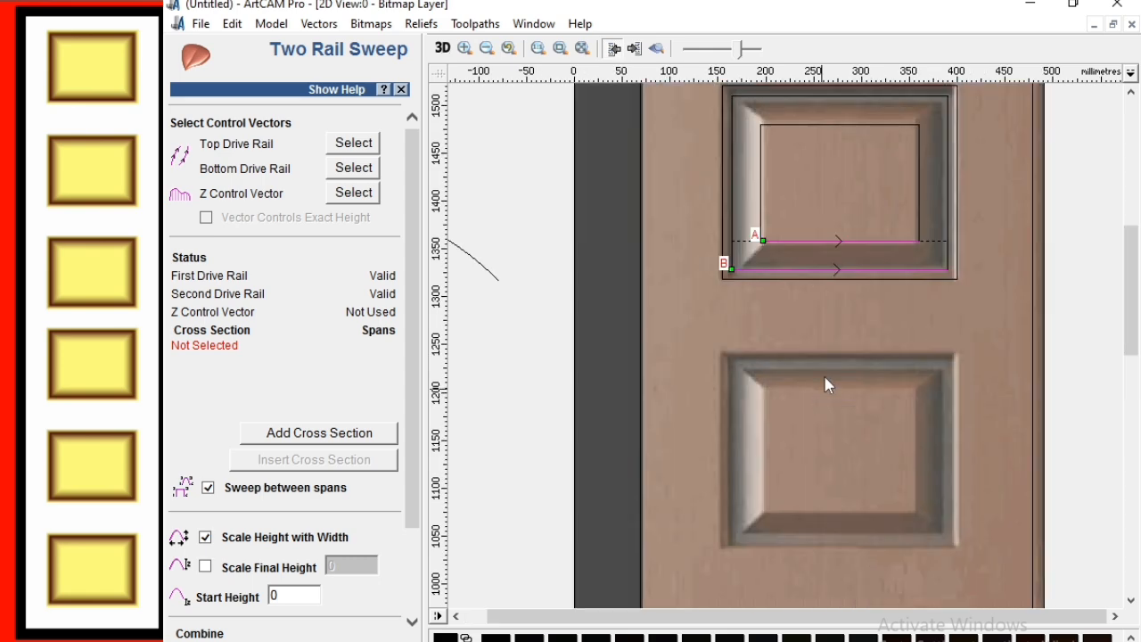
scroll(855, 271, down, 2)
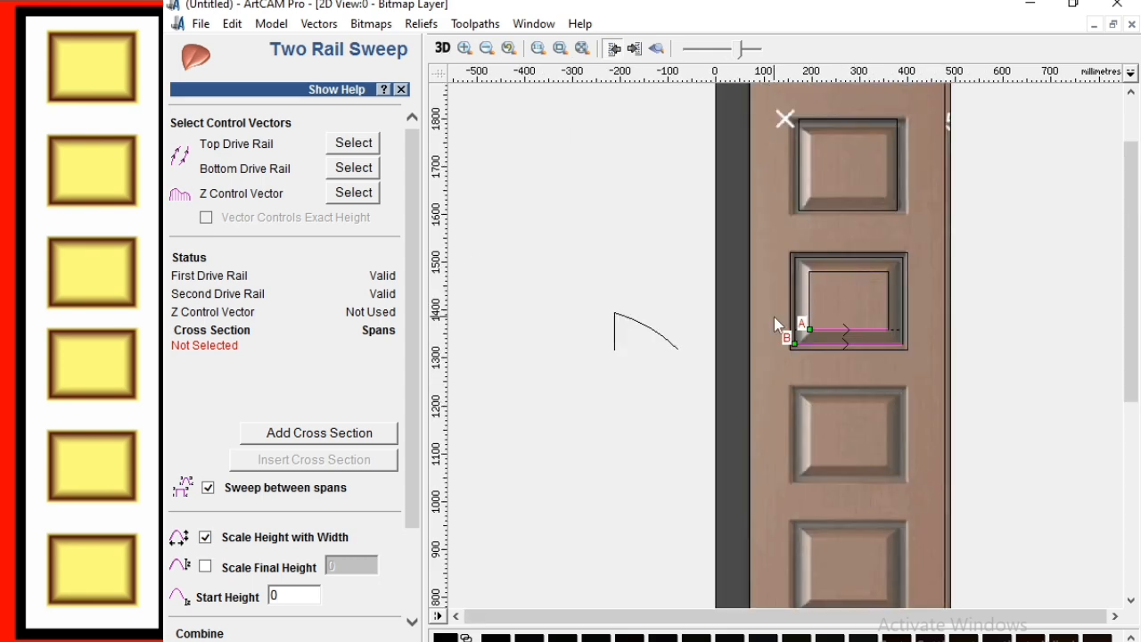
click(625, 321)
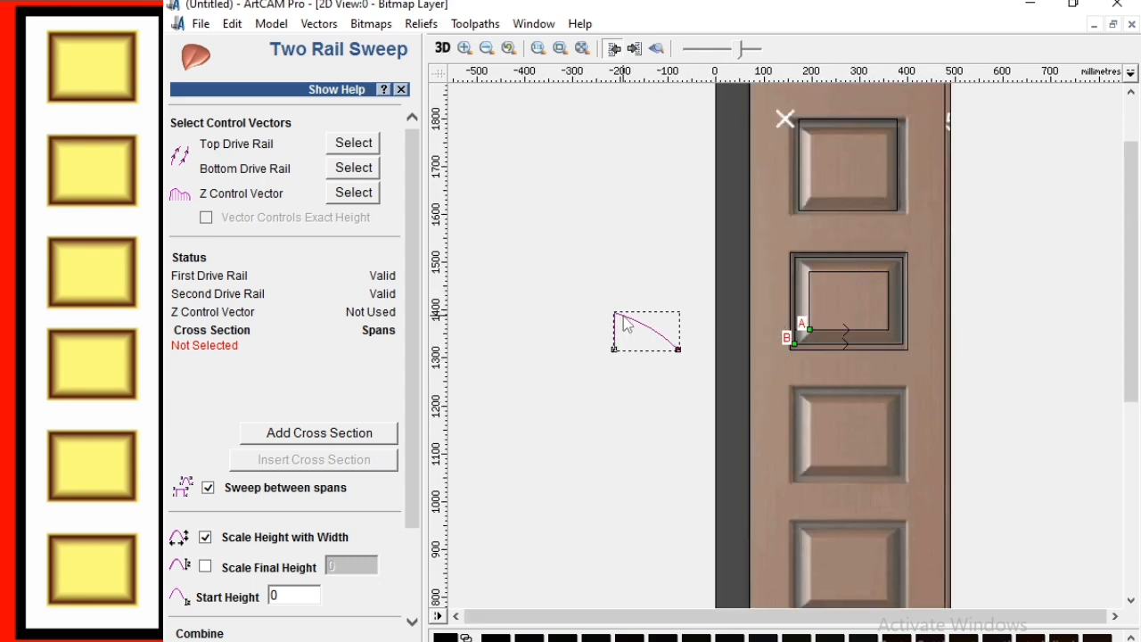
click(340, 437)
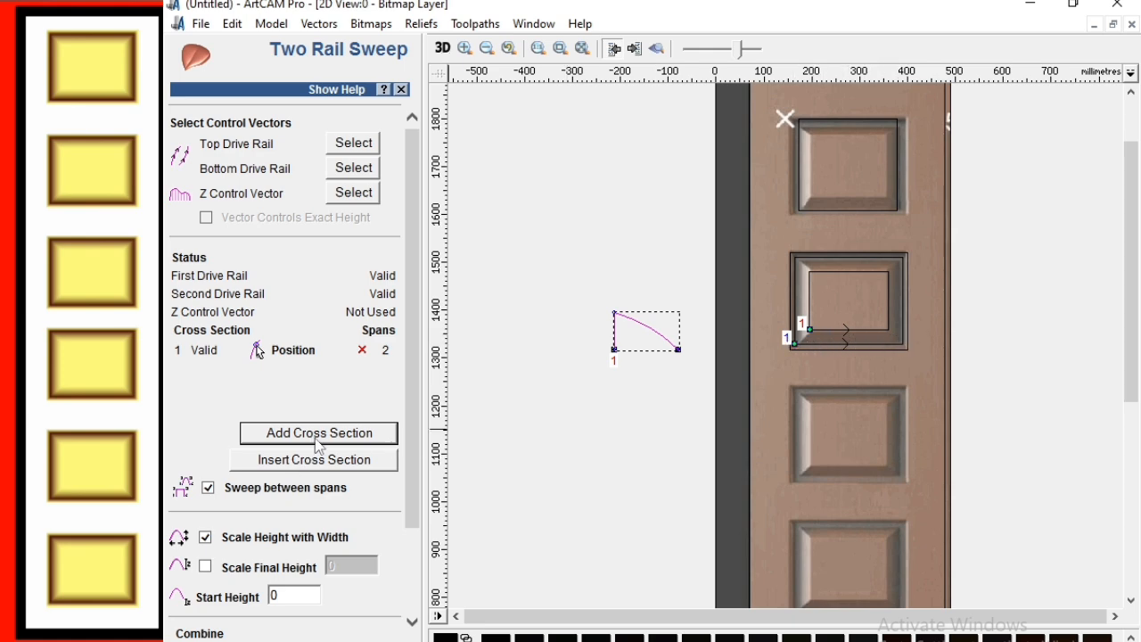
Disable sweeping between spans and scaling height with width, scale the final height to 10, combine as Highest and calculate the sweep
click(210, 488)
click(206, 538)
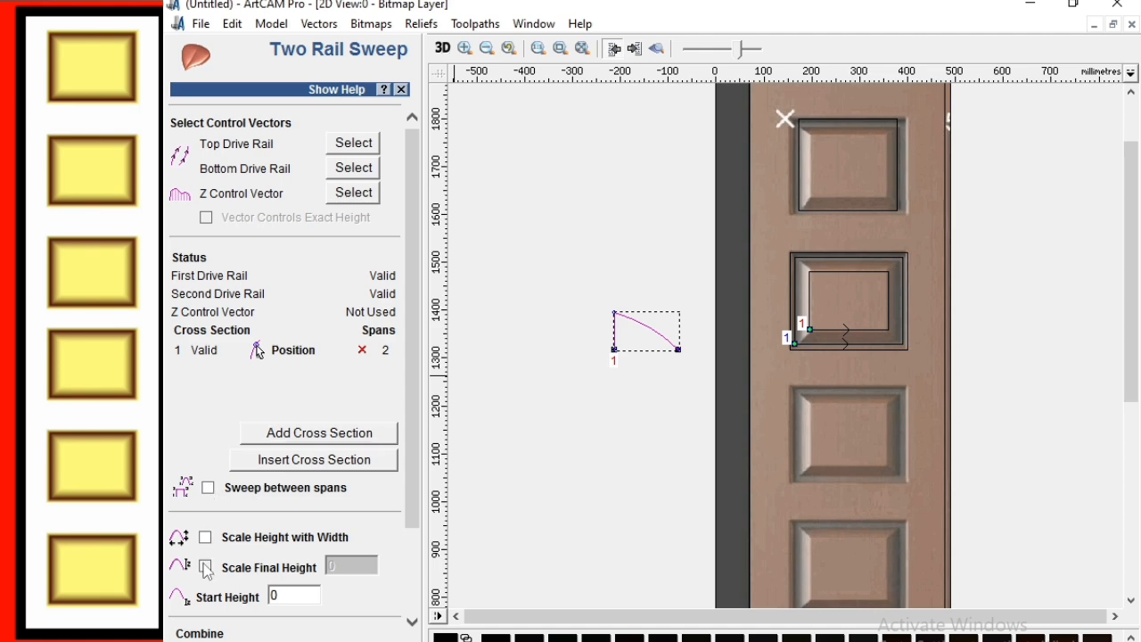
click(206, 566)
scroll(278, 574, down, 2)
key(Tab)
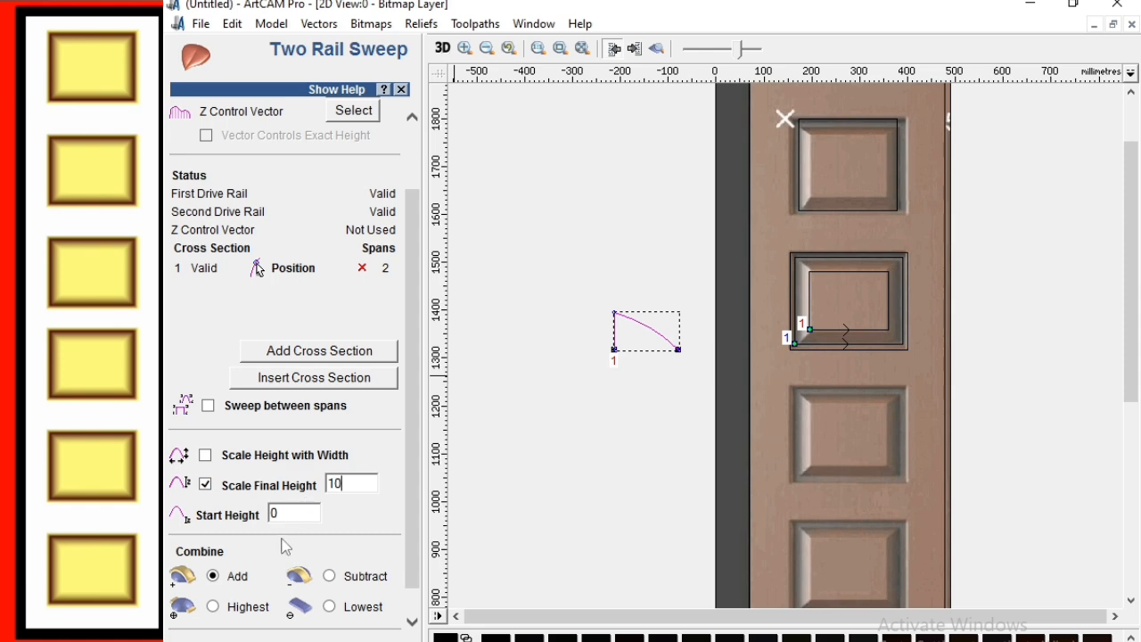
scroll(285, 546, down, 1)
click(213, 575)
click(321, 626)
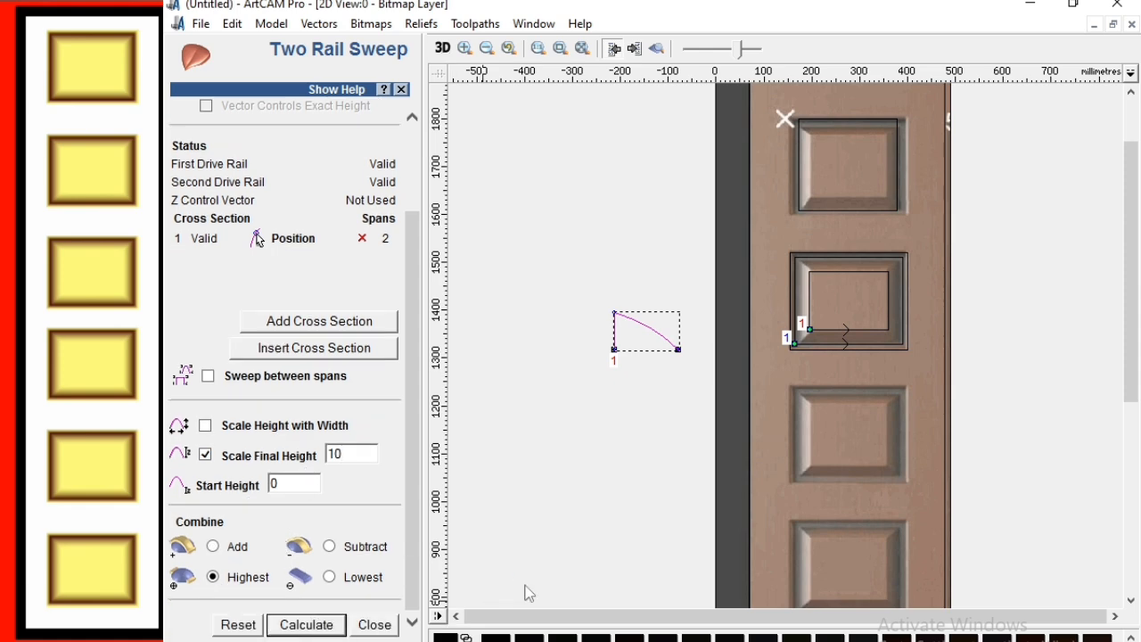
Check the greyscale relief preview of the swept lower bevel on the second panel, then return to the bitmap
click(657, 49)
scroll(744, 350, up, 4)
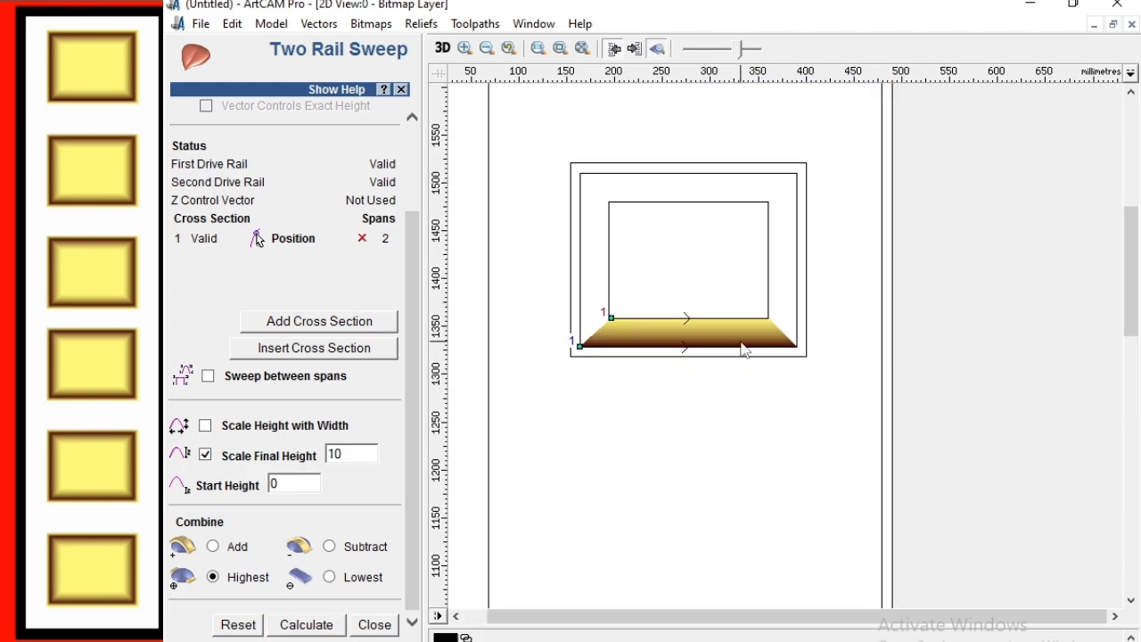
scroll(744, 350, down, 3)
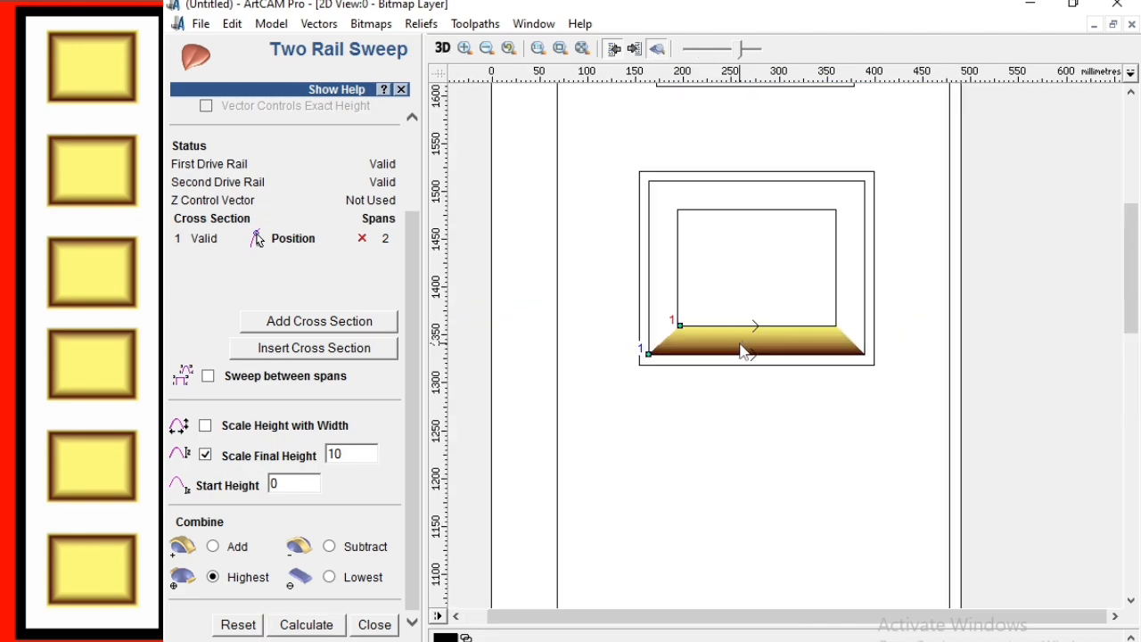
click(657, 49)
scroll(799, 308, down, 2)
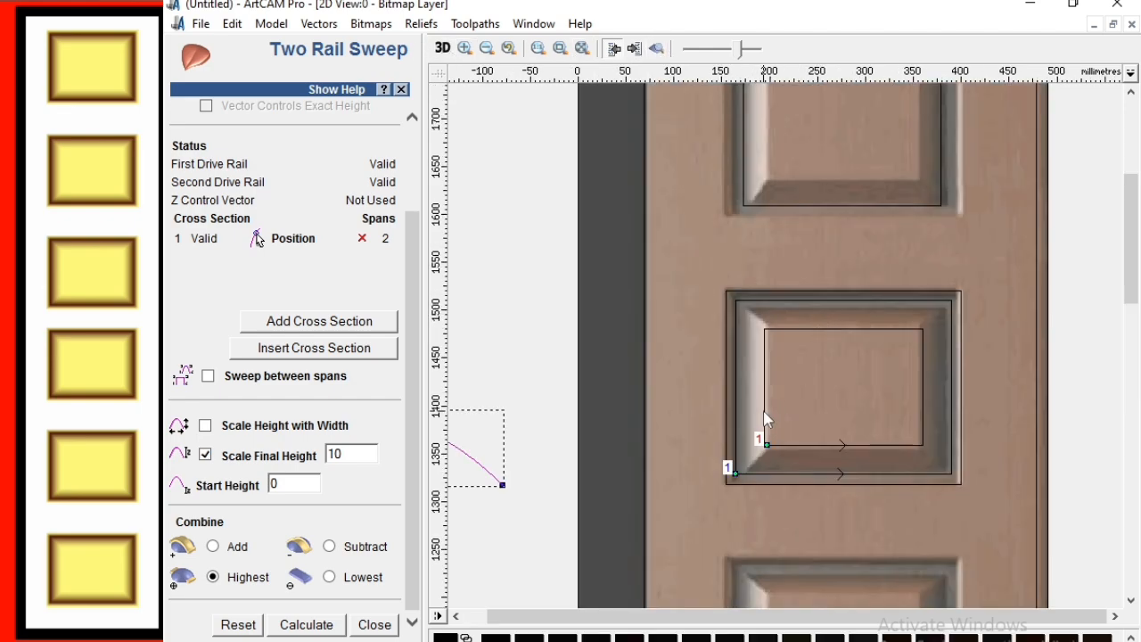
Sweep the curved profile between the left sides of the second panel's innermost and middle rectangles, selecting the innermost side as the first rail
scroll(793, 366, down, 3)
scroll(807, 334, up, 3)
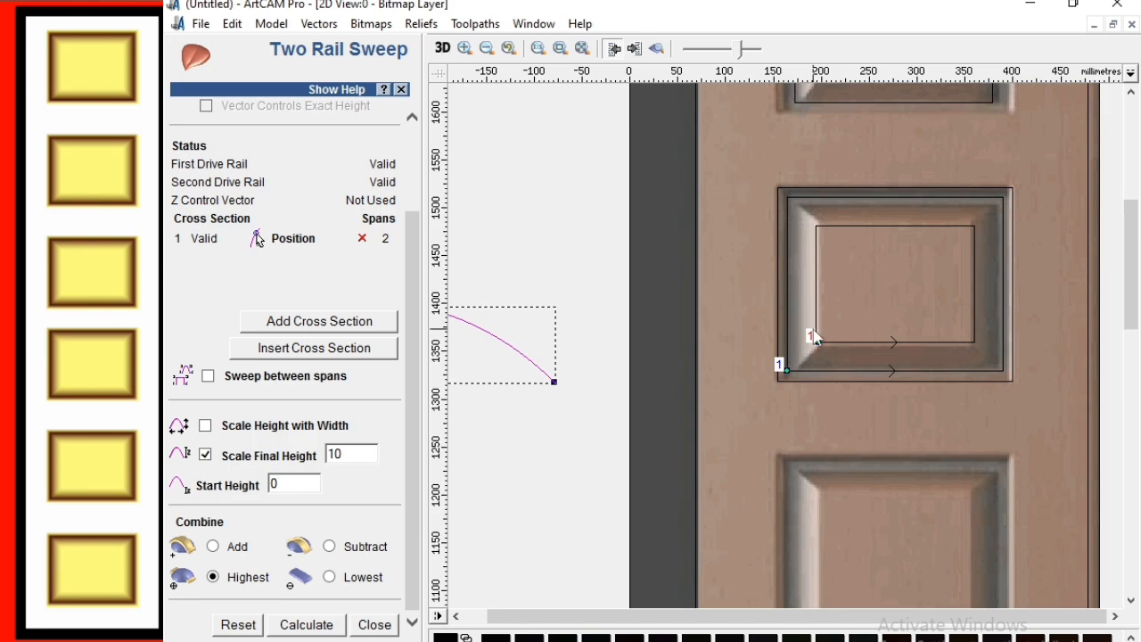
click(816, 319)
shift+click(787, 327)
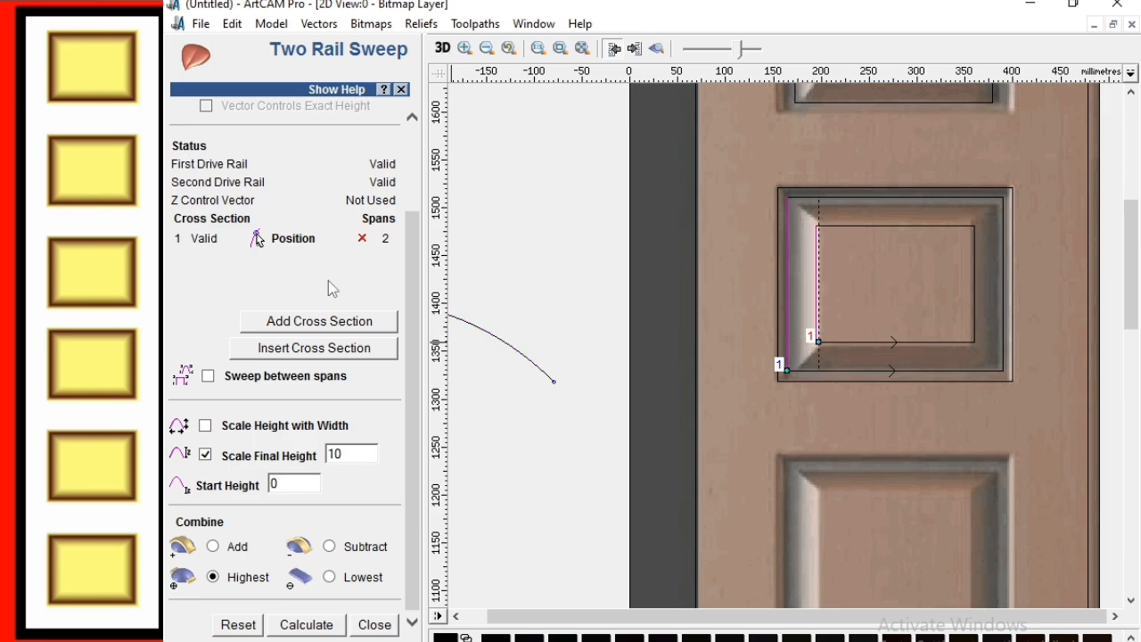
scroll(330, 276, up, 3)
click(348, 148)
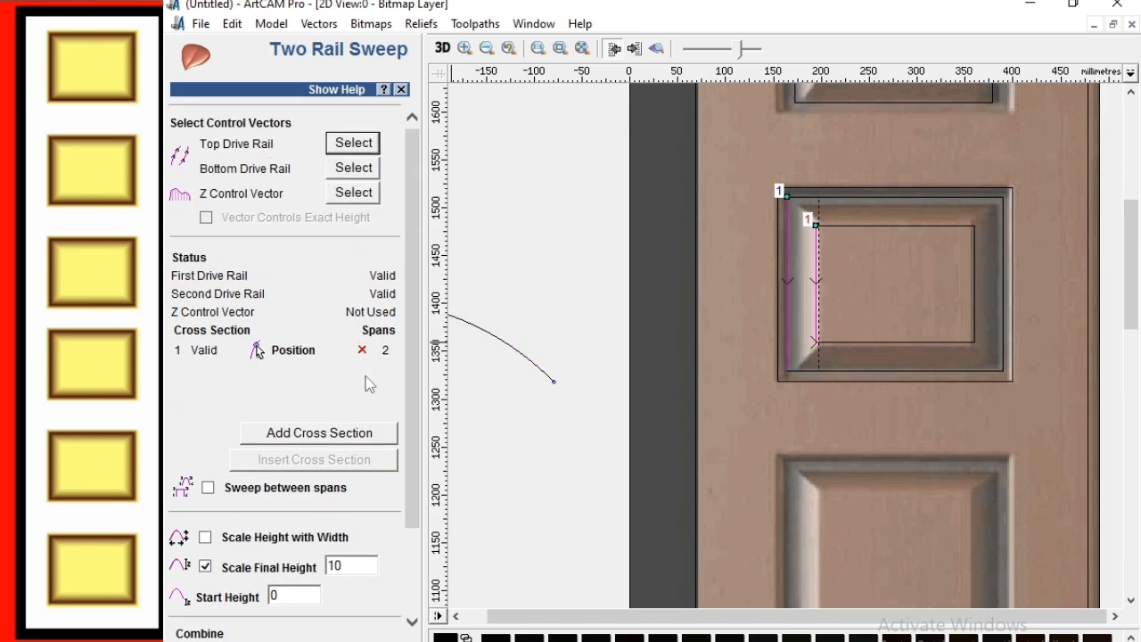
scroll(313, 535, down, 3)
click(317, 627)
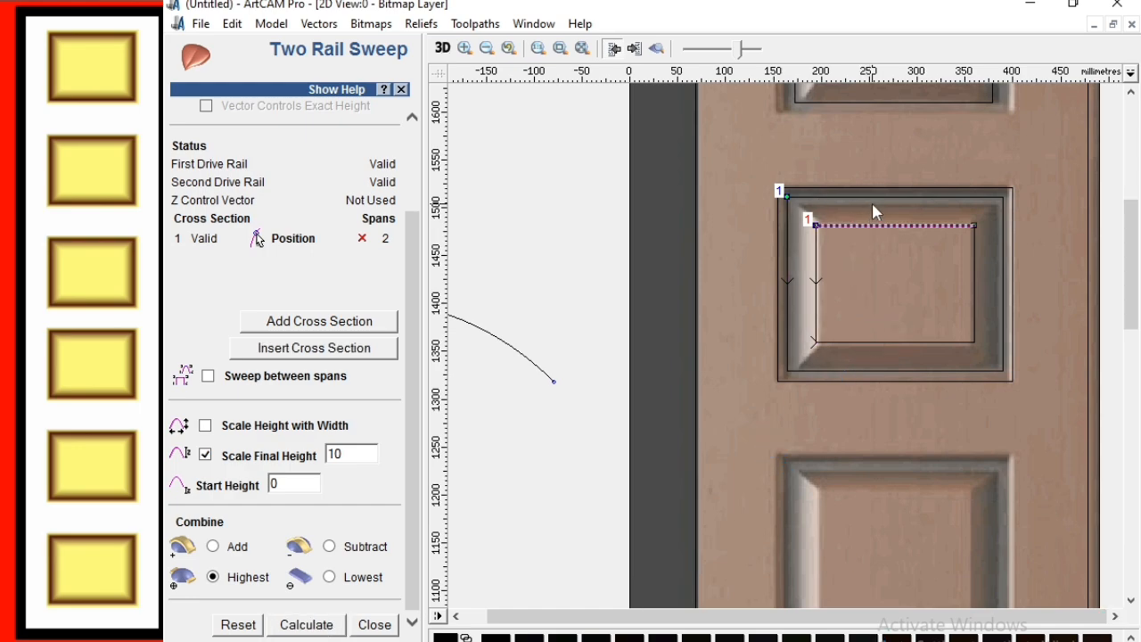
Sweep the same profile between the upper sides of the second panel's innermost and middle rectangles
scroll(380, 132, up, 3)
click(354, 144)
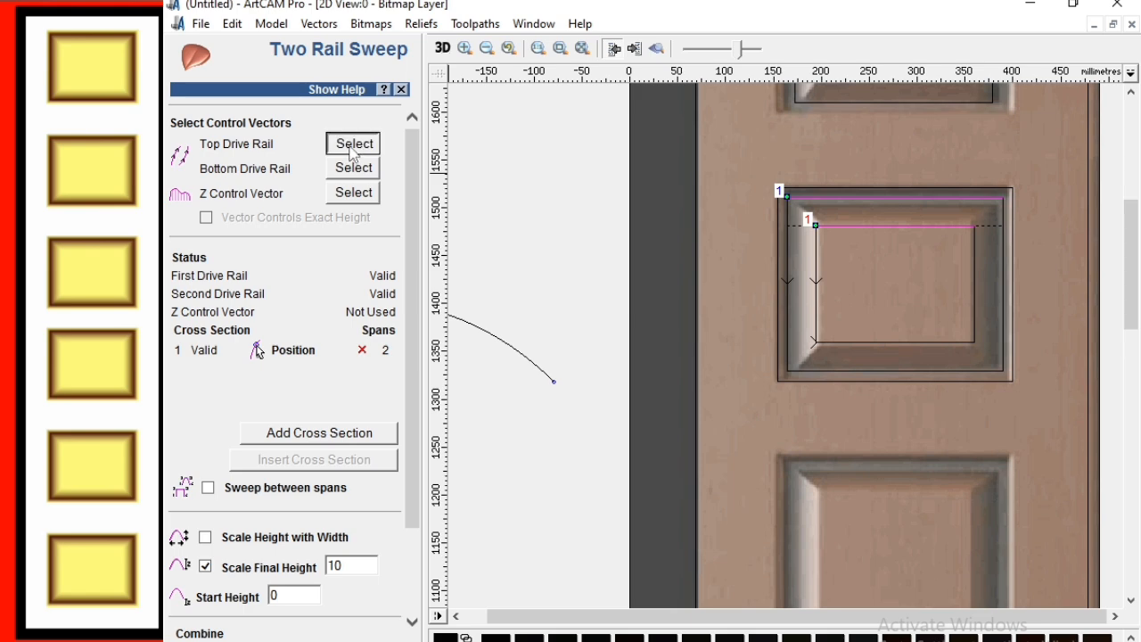
scroll(351, 419, down, 3)
click(317, 627)
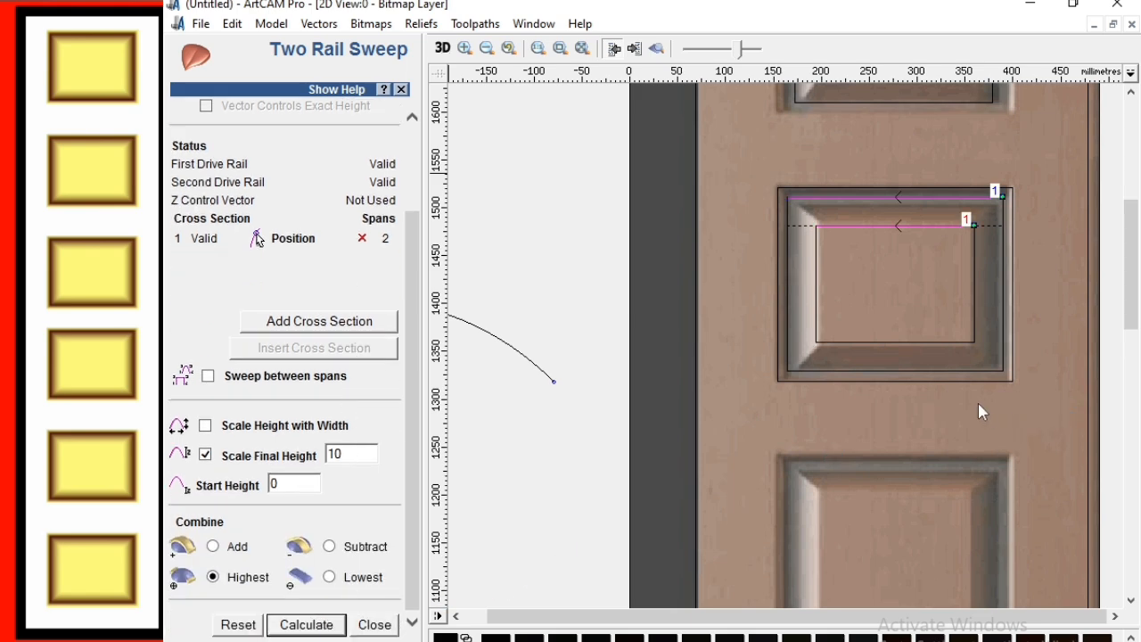
Sweep the same profile between the right sides of the second panel's innermost and middle rectangles
click(988, 344)
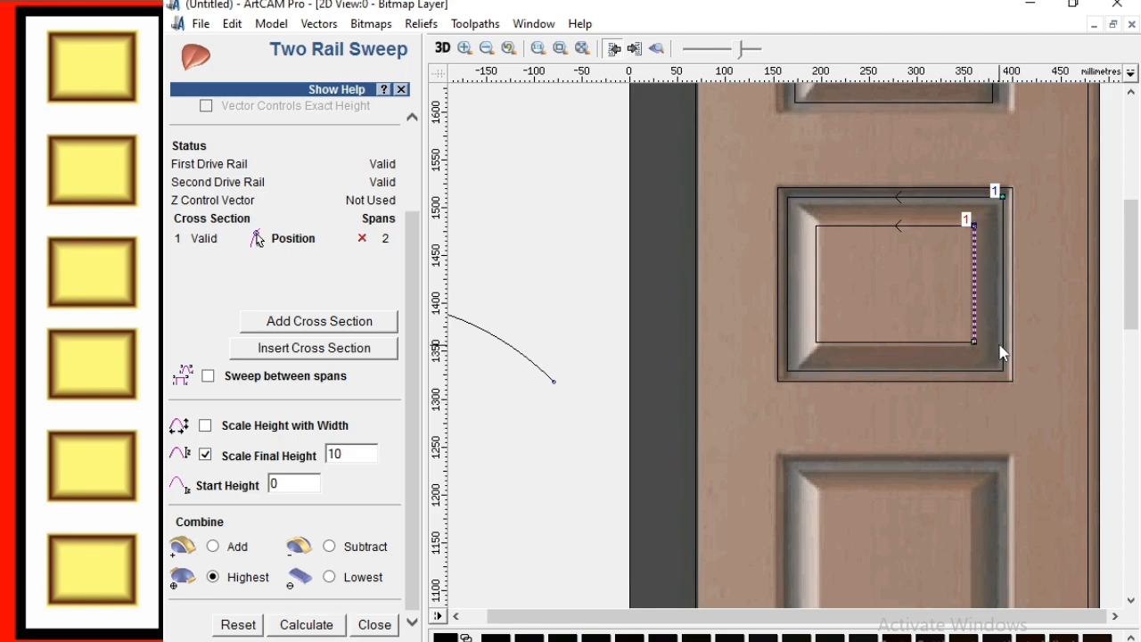
scroll(382, 211, up, 3)
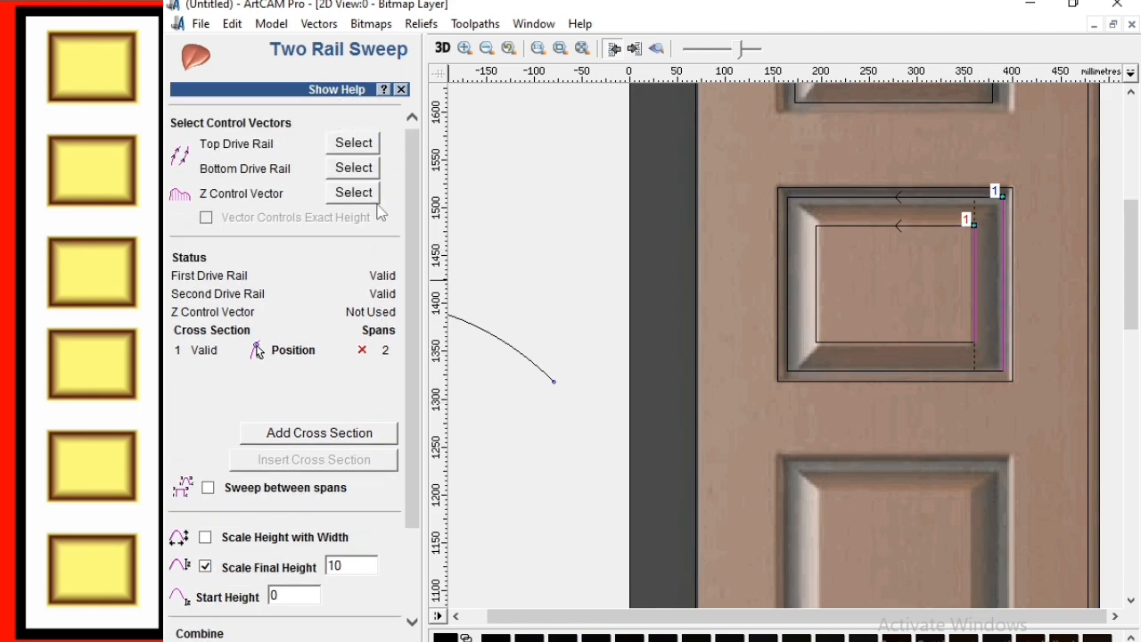
click(366, 145)
scroll(314, 523, down, 1)
scroll(314, 522, down, 1)
click(307, 624)
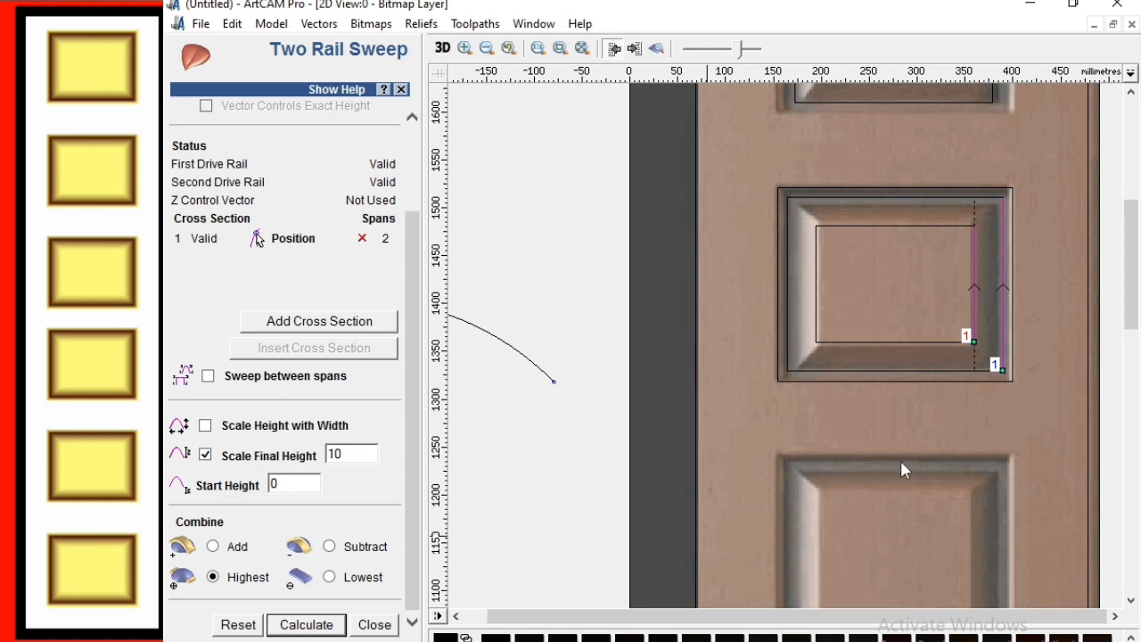
Inspect the second panel's swept bevel frame in 3D with the zero plane hidden, then return to the 2D view
scroll(898, 417, down, 2)
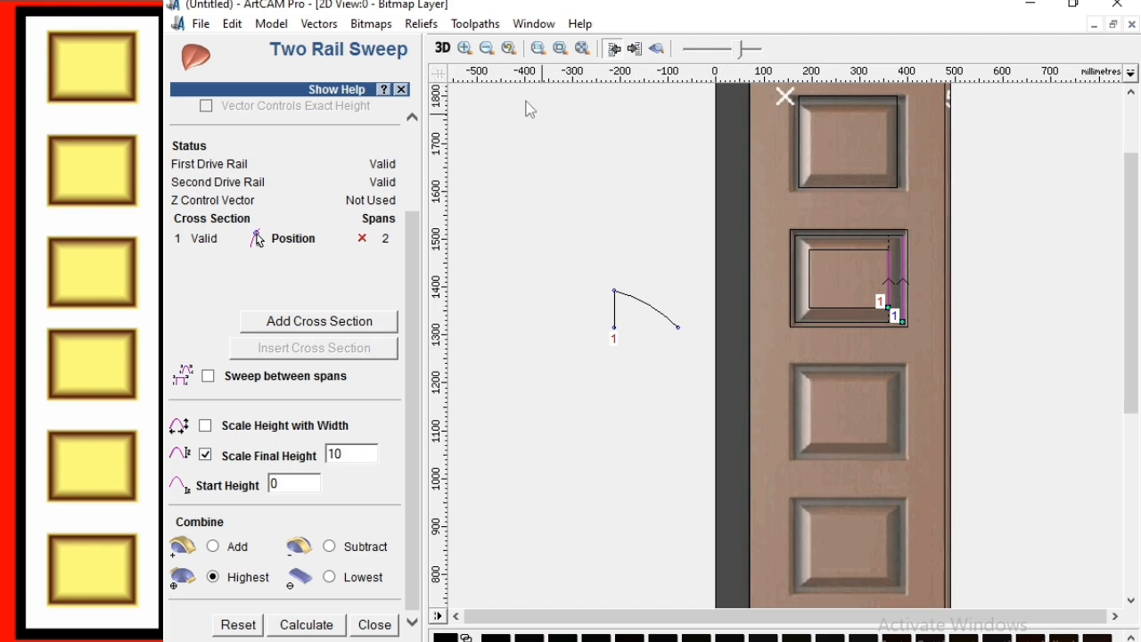
click(442, 50)
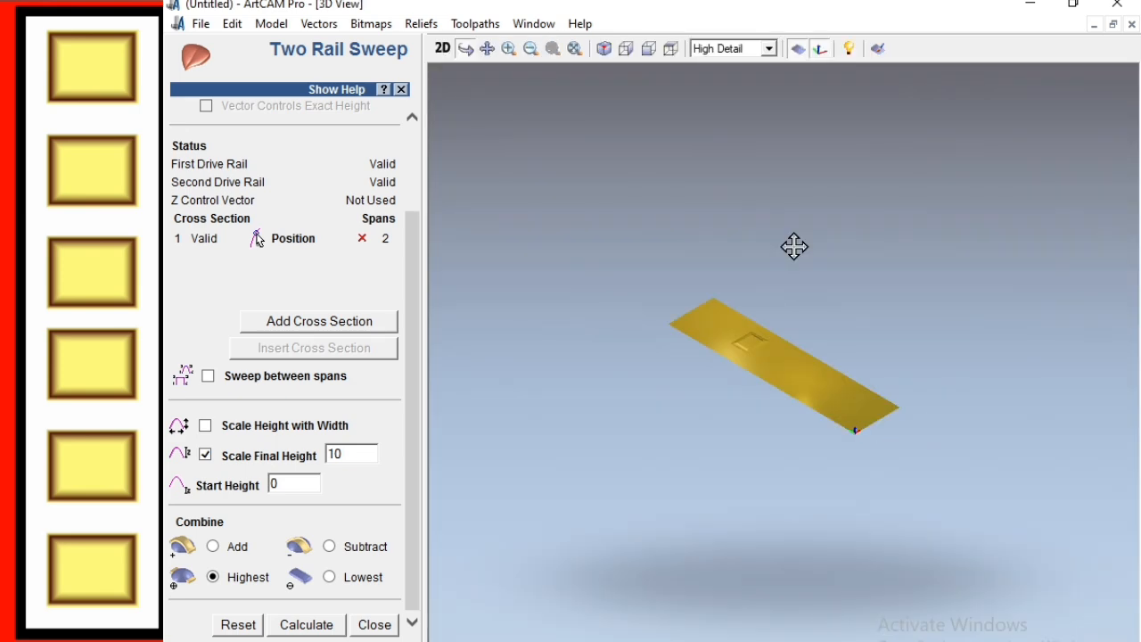
scroll(808, 345, up, 2)
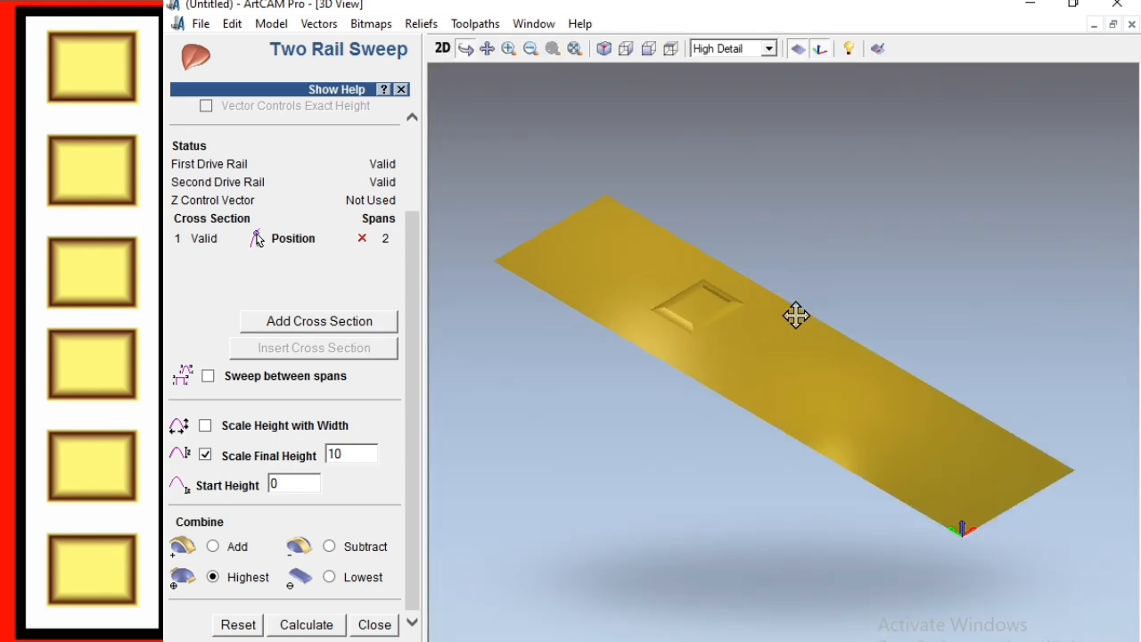
click(798, 55)
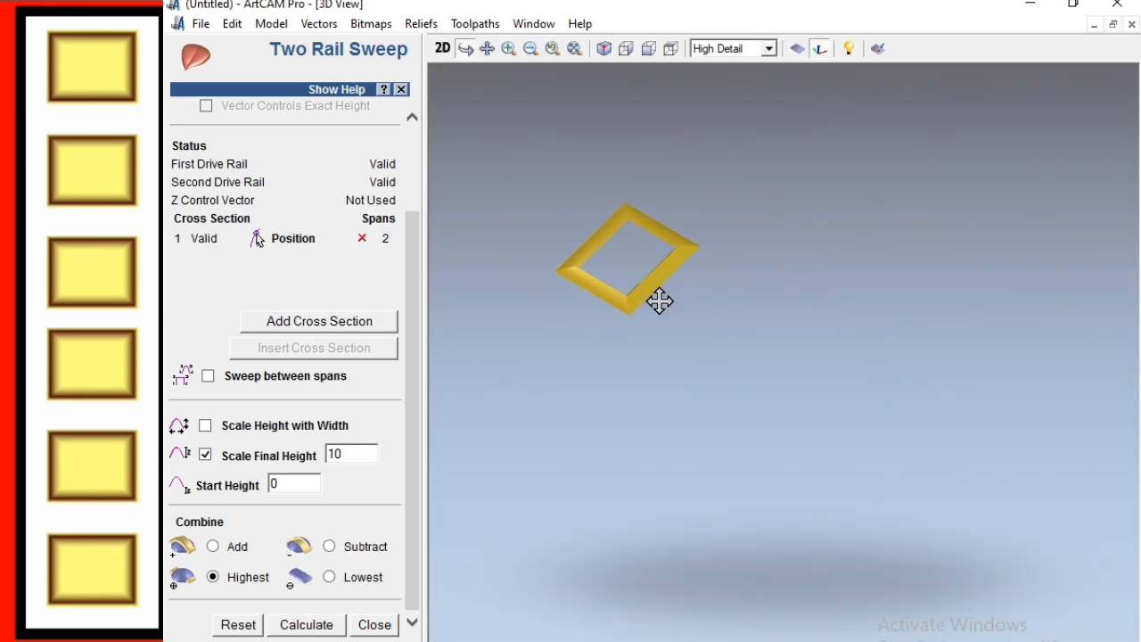
click(514, 54)
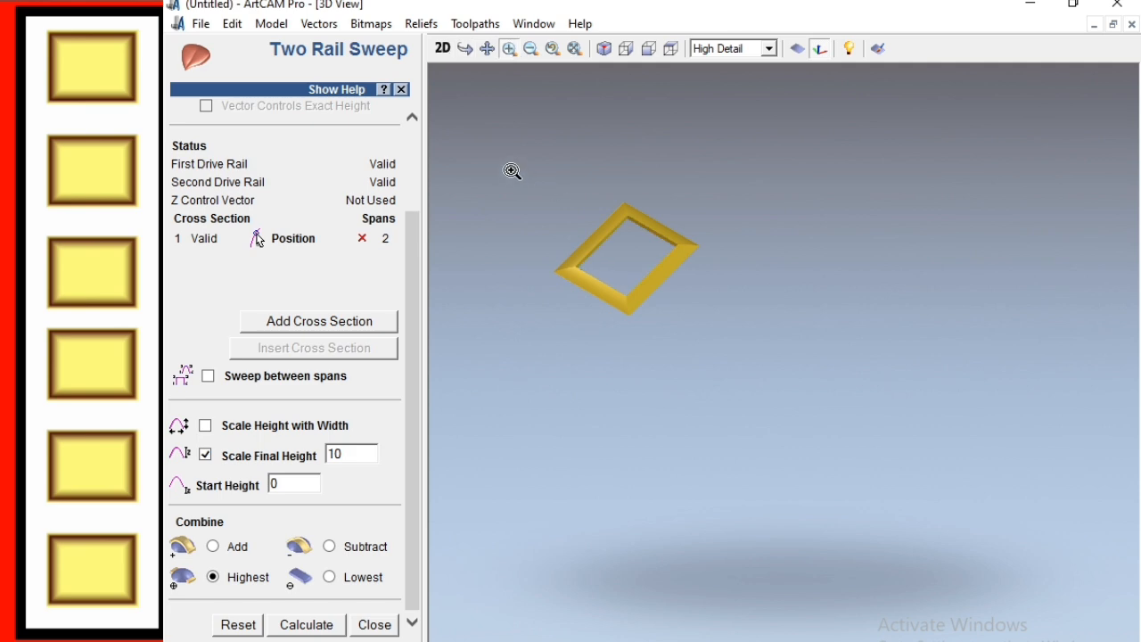
click(757, 367)
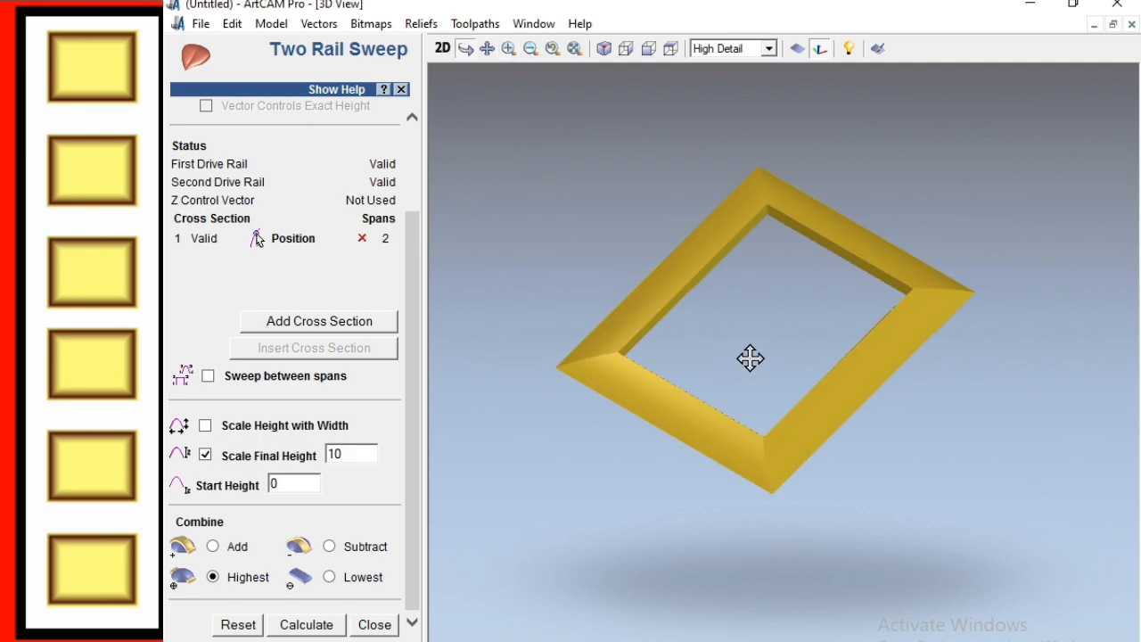
drag(693, 402, 637, 362)
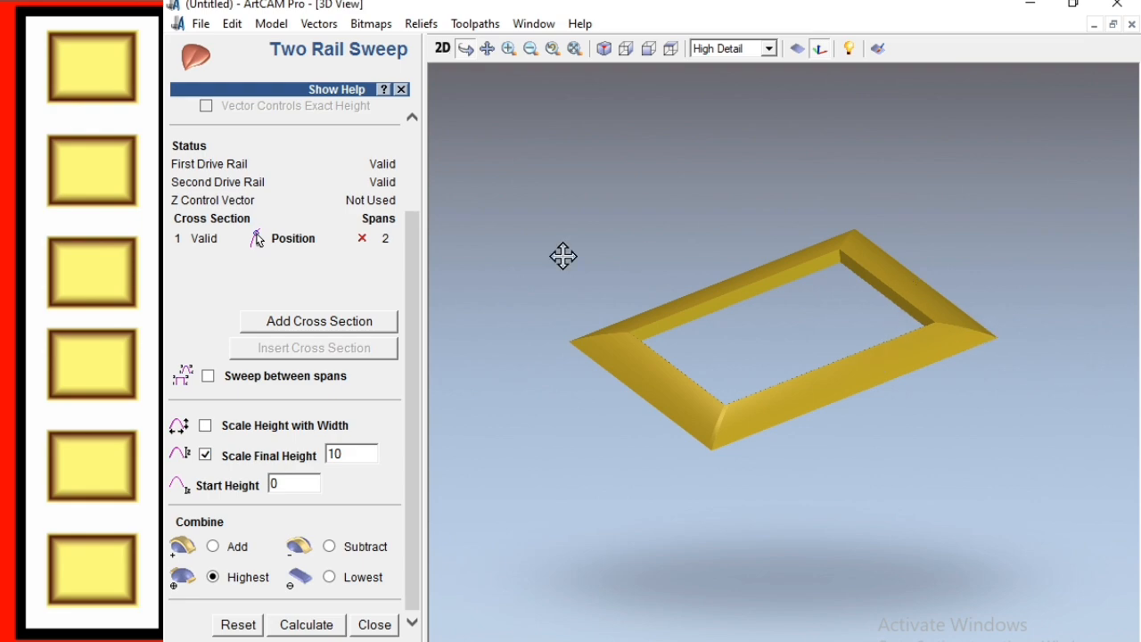
click(441, 51)
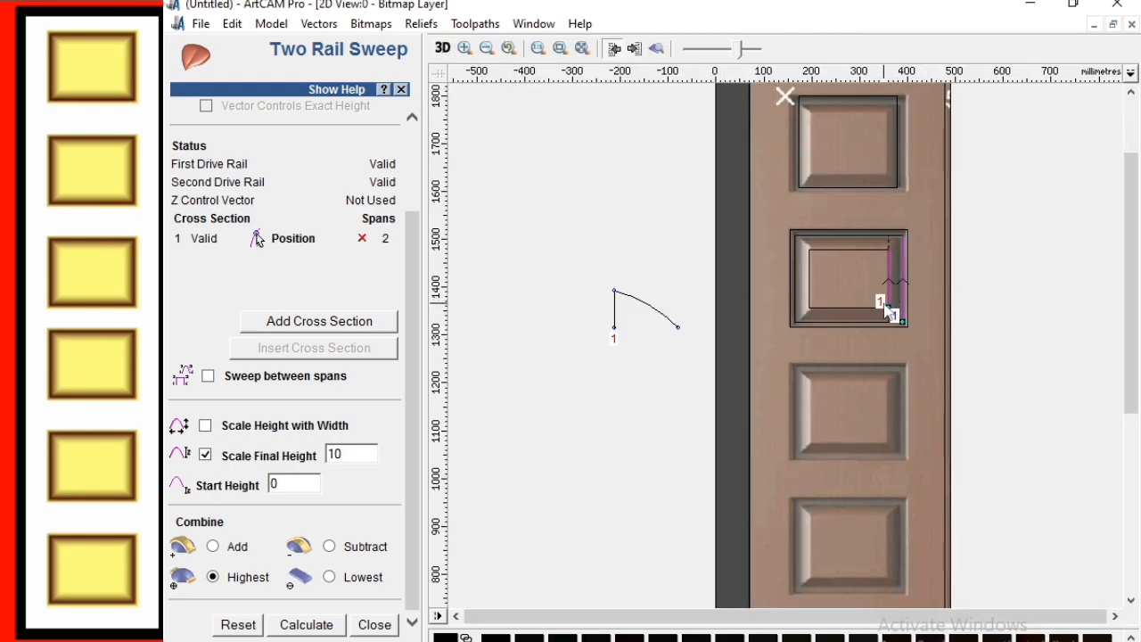
click(817, 321)
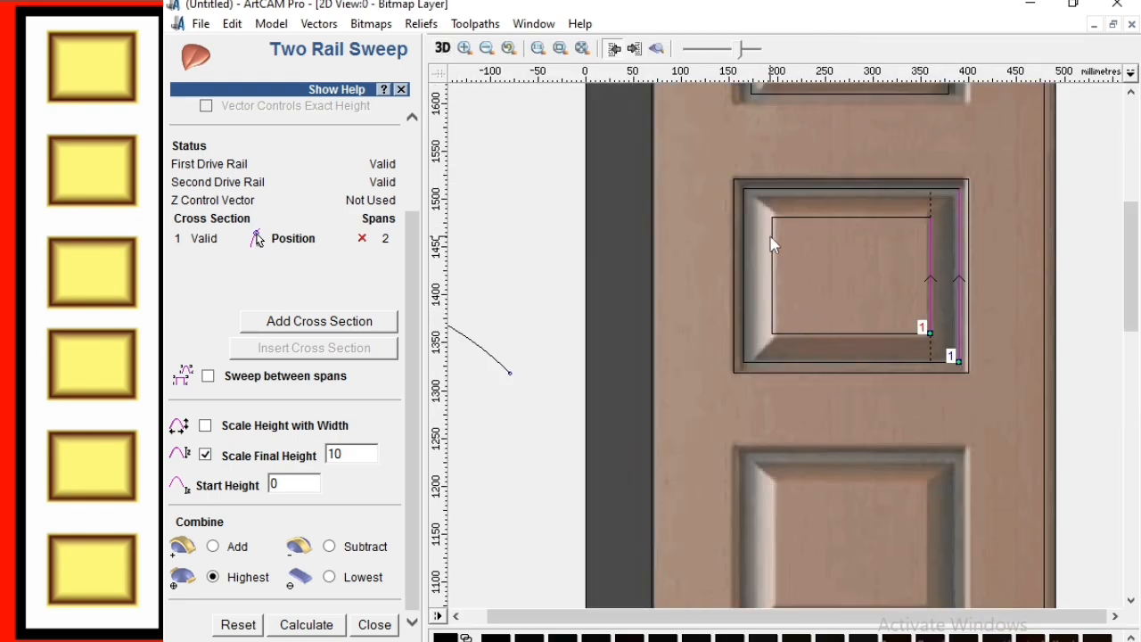
scroll(866, 276, down, 1)
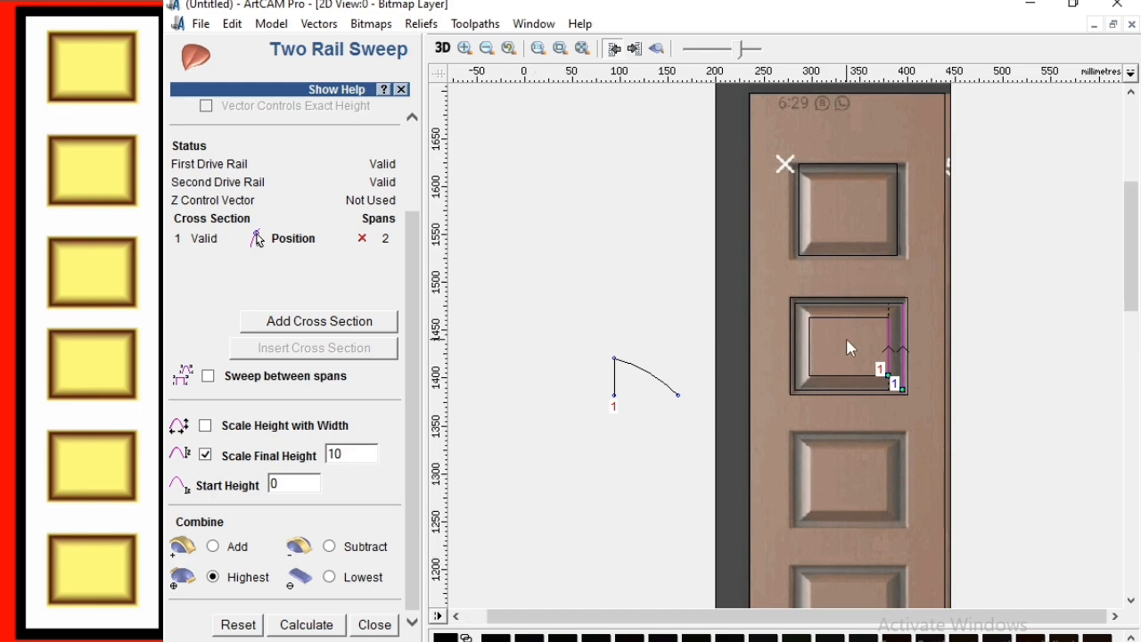
scroll(845, 337, up, 1)
scroll(803, 388, down, 1)
scroll(841, 368, up, 1)
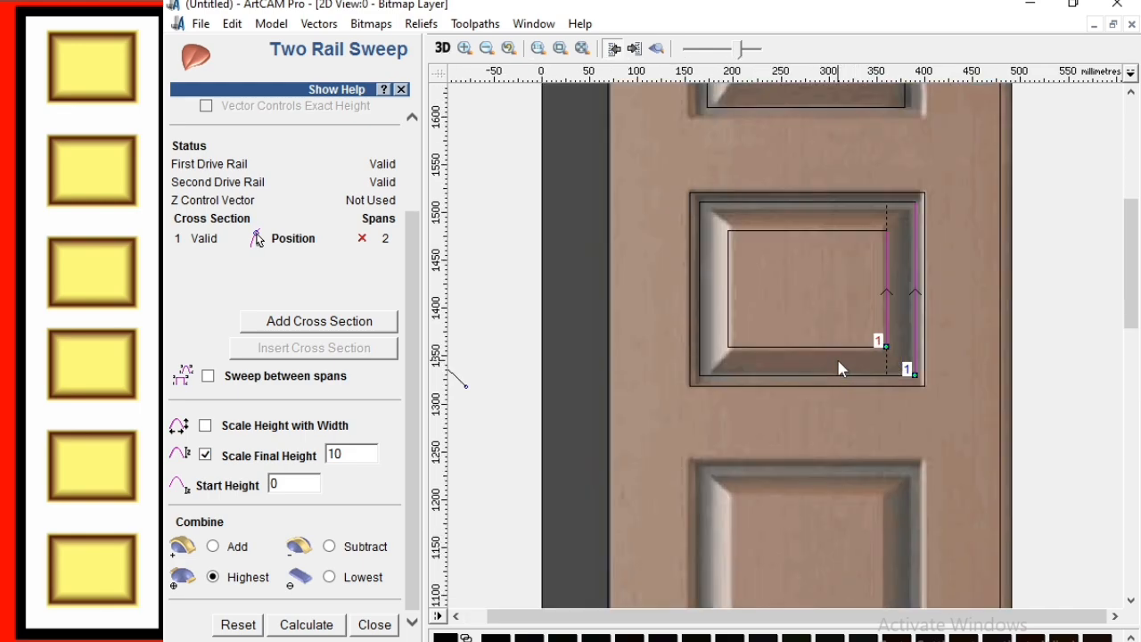
scroll(818, 360, down, 1)
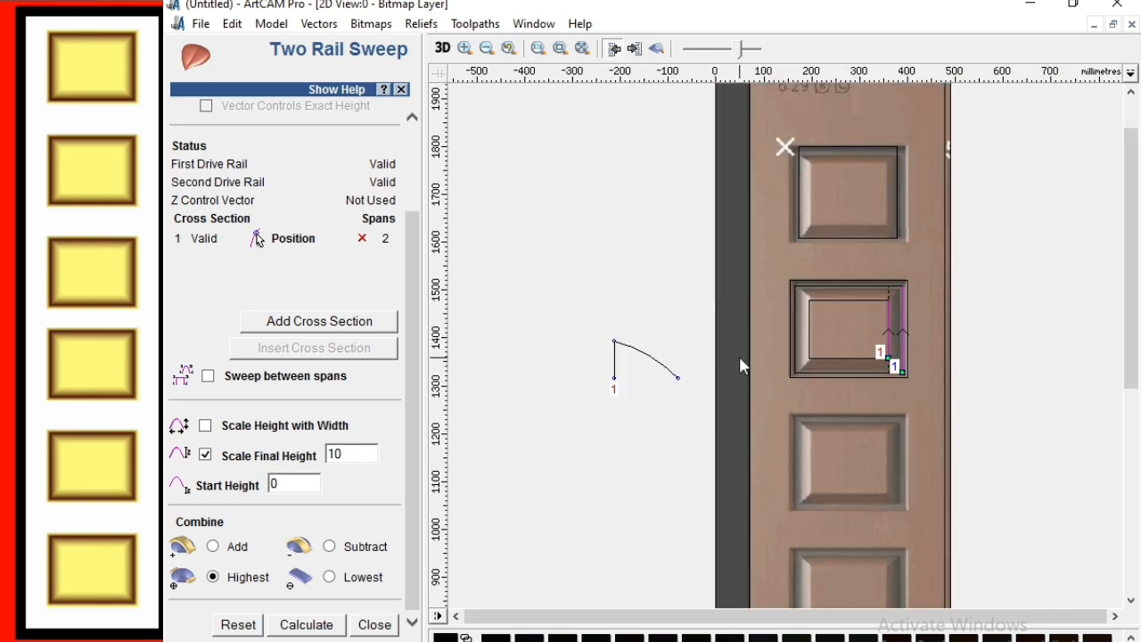
Sweep the profile between the left sides of the second panel's outermost and middle rectangles, selecting the outermost side as the first rail
scroll(802, 348, up, 1)
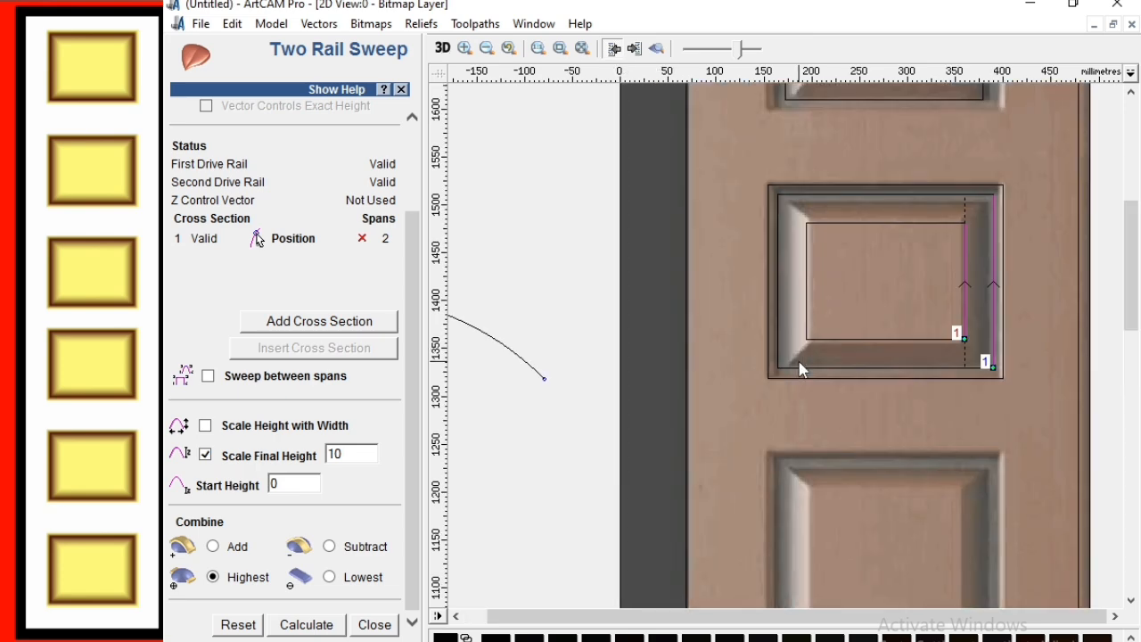
click(777, 354)
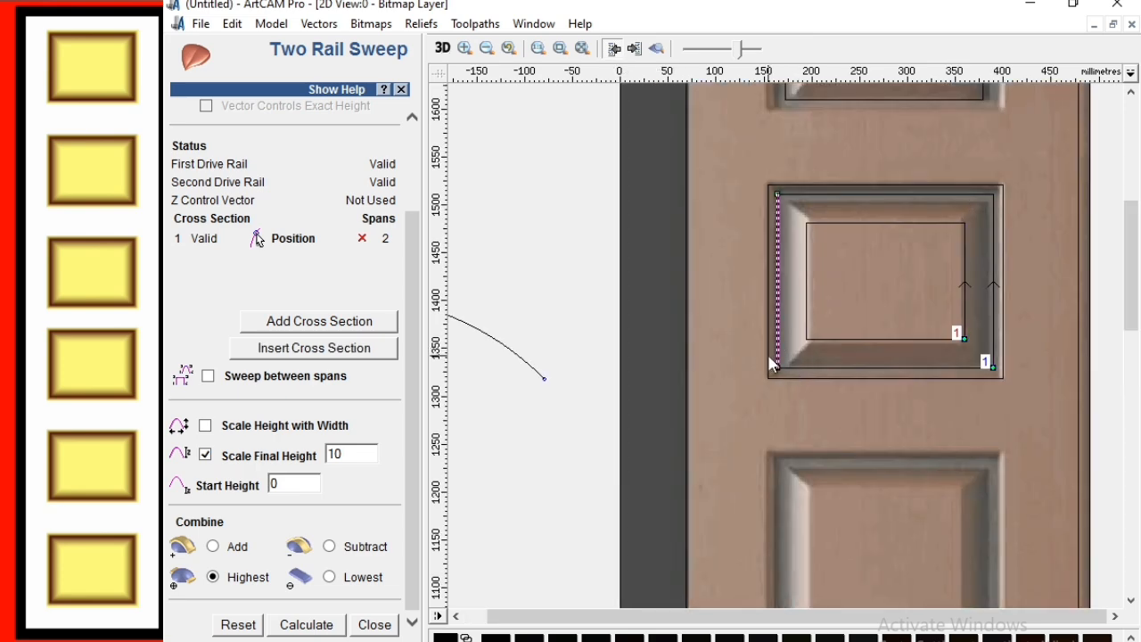
click(768, 360)
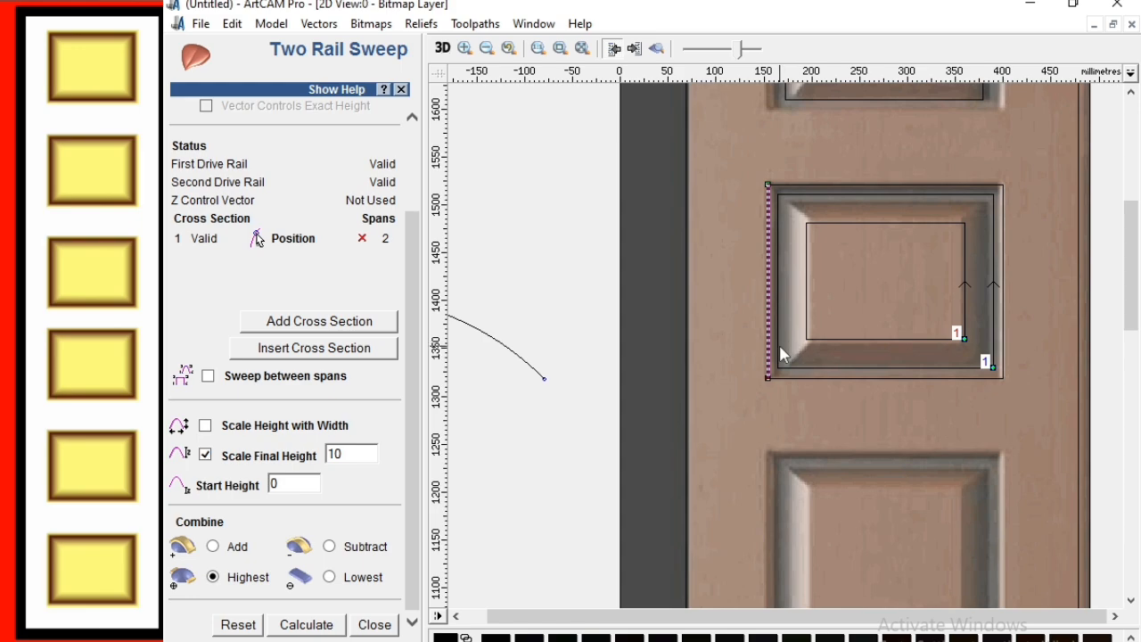
shift+click(779, 346)
scroll(355, 184, up, 3)
click(365, 145)
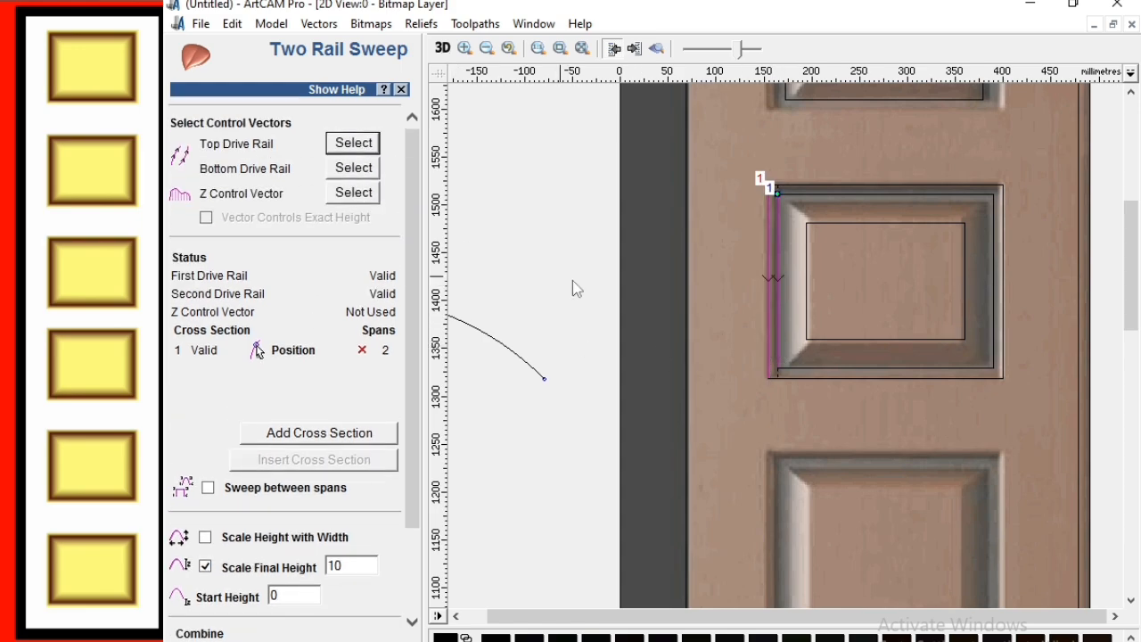
scroll(605, 361, down, 1)
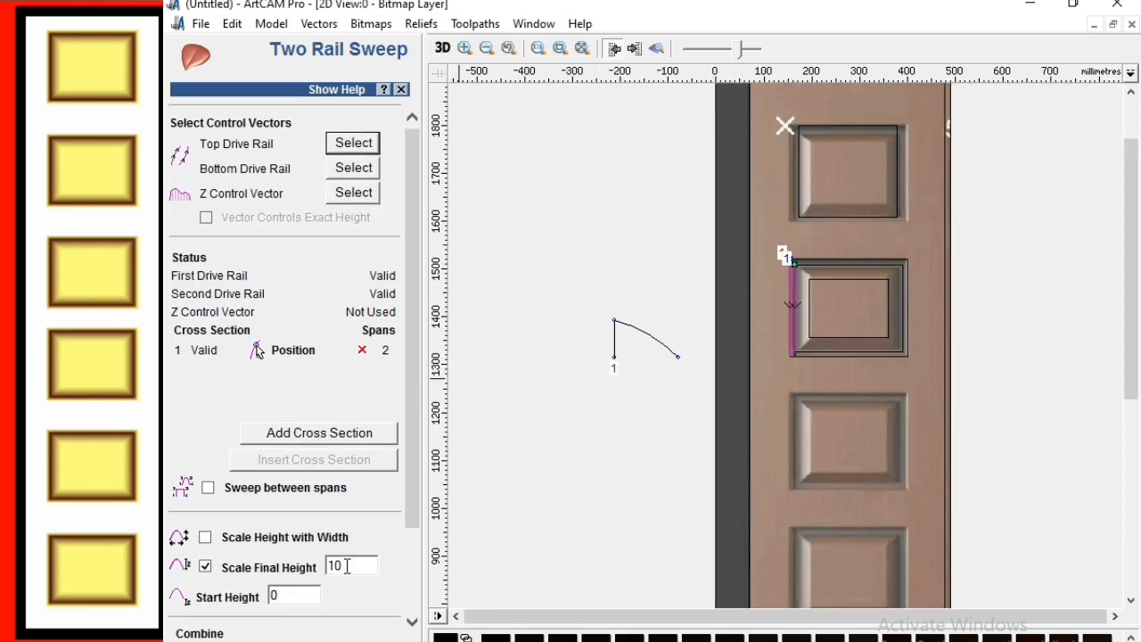
scroll(347, 566, down, 2)
click(305, 624)
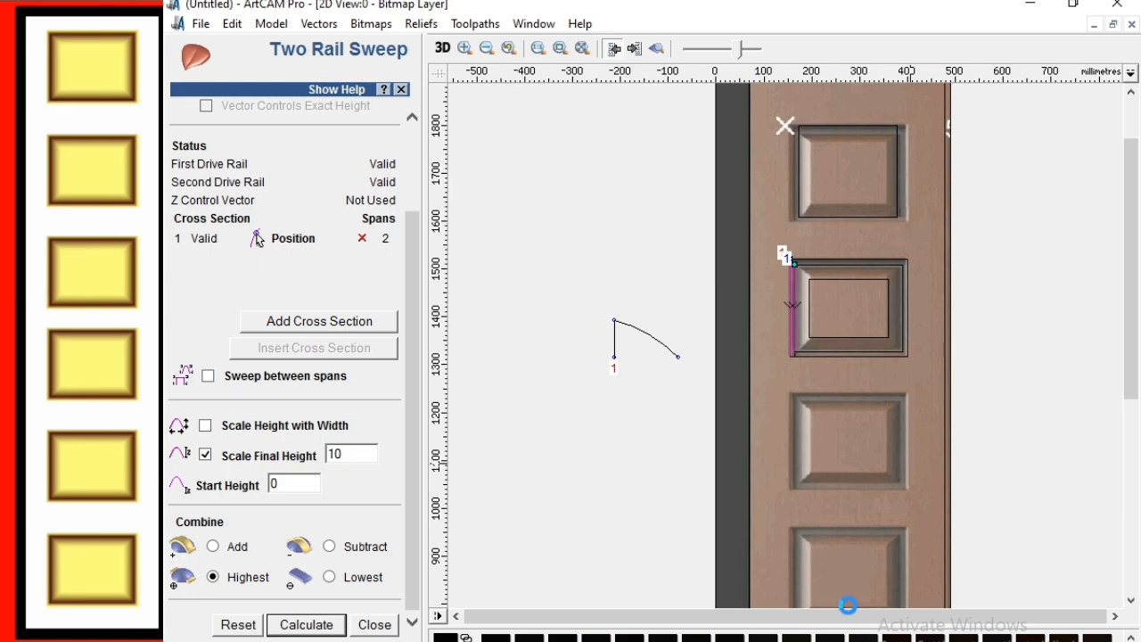
Sweep the profile between the upper sides of the second panel's outermost and middle rectangles, keeping the same height and combine settings
click(857, 263)
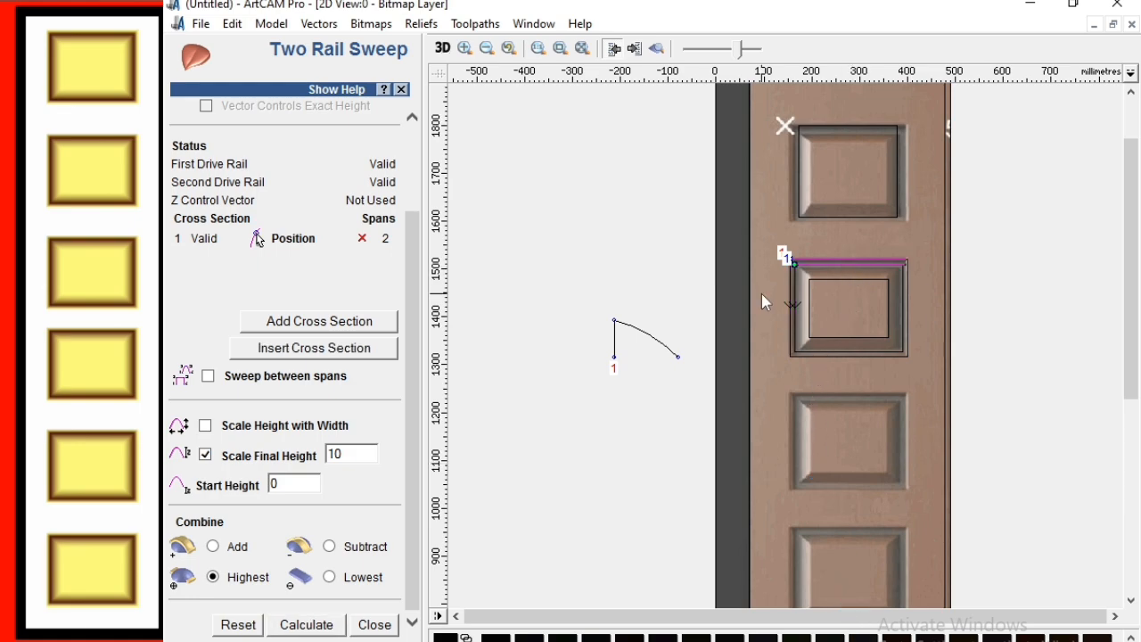
scroll(767, 267, up, 2)
scroll(357, 196, up, 4)
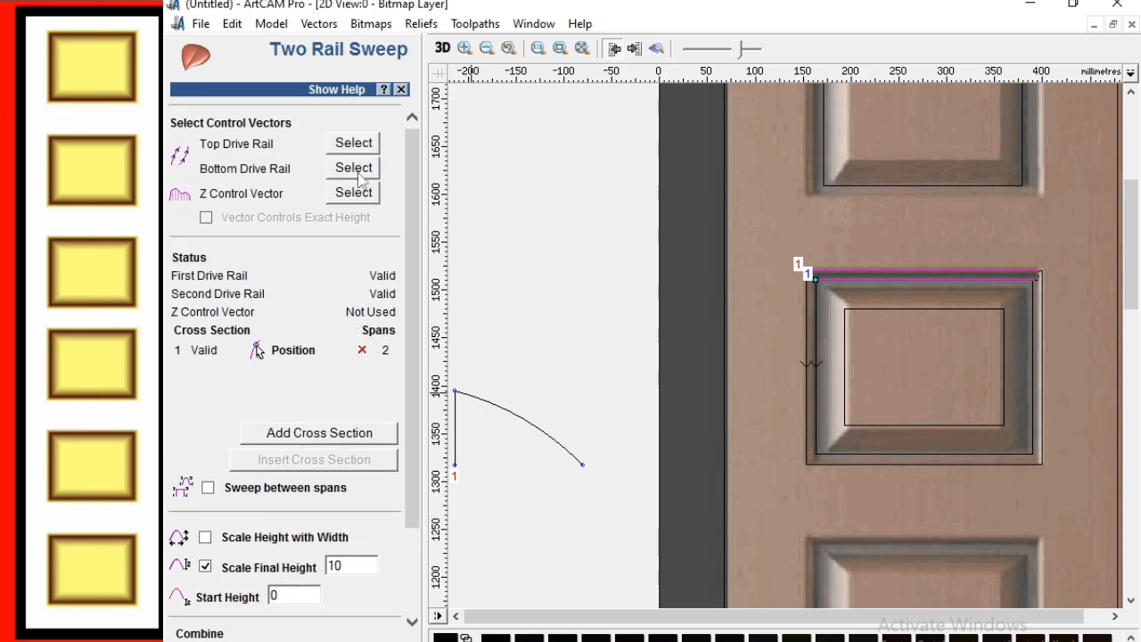
click(354, 143)
scroll(340, 521, down, 4)
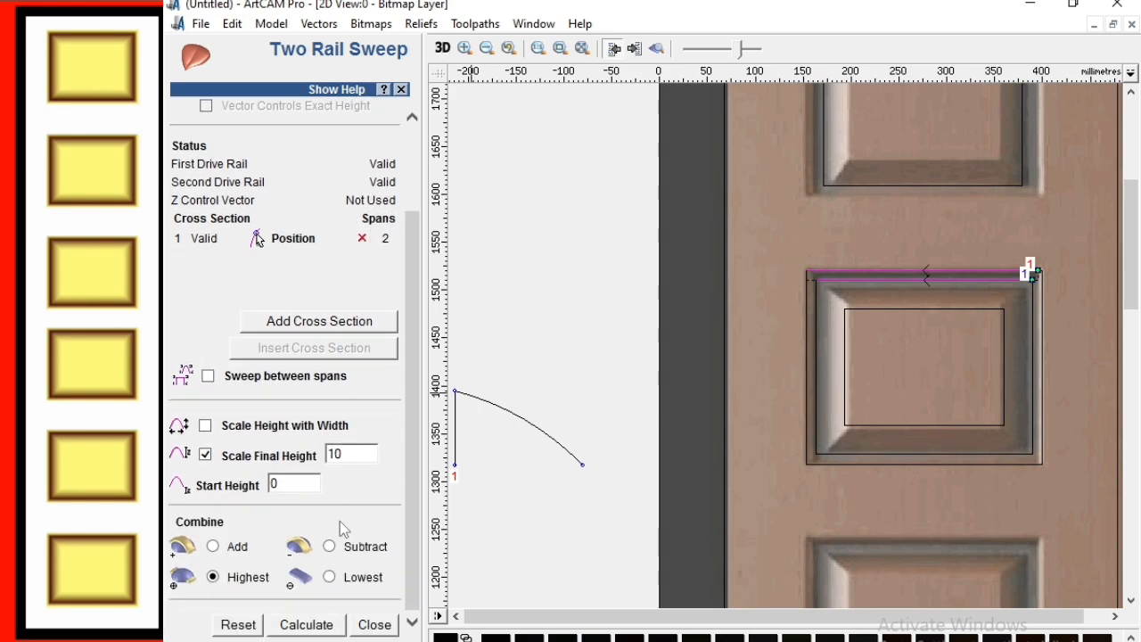
click(306, 625)
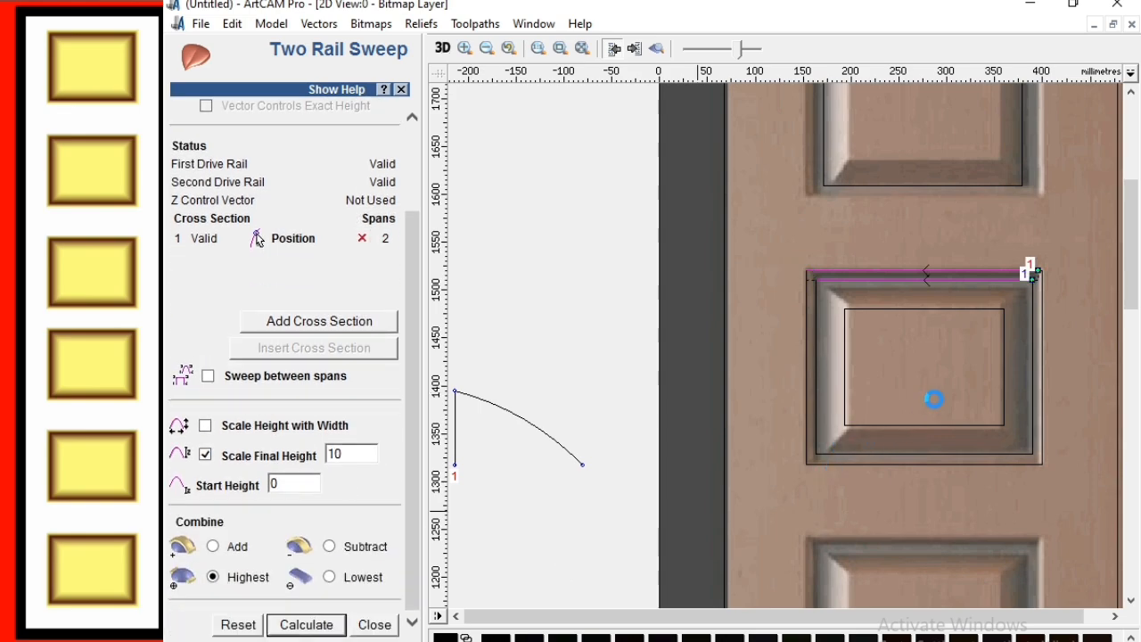
scroll(937, 401, down, 1)
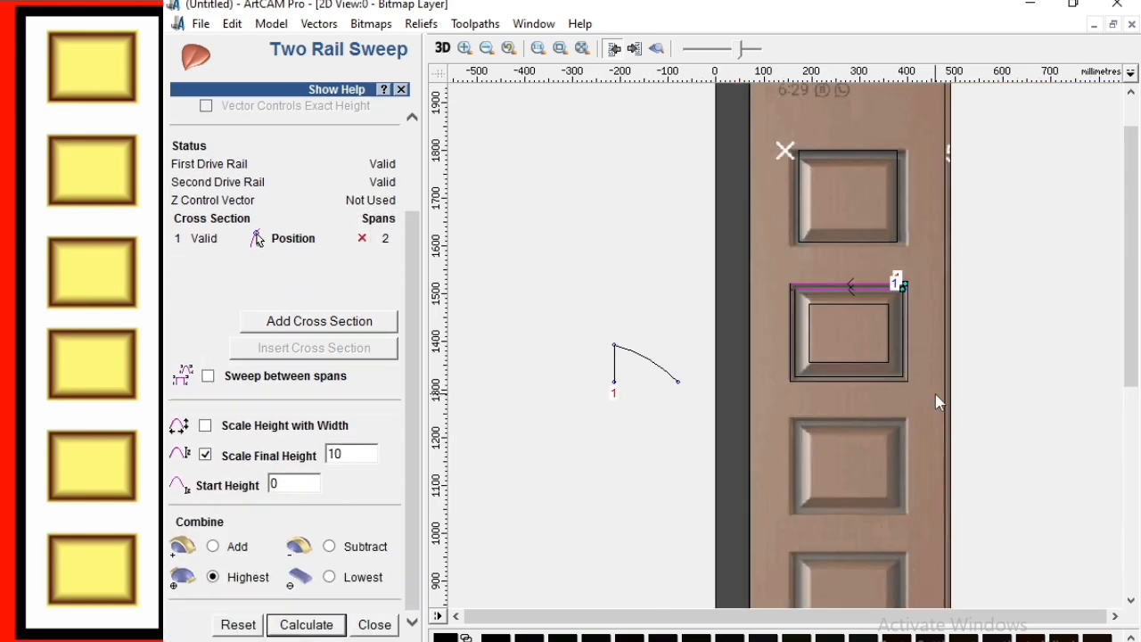
Sweep the profile between the lower sides of the second panel's outermost and middle rectangles, using the outermost side as the first rail
click(877, 381)
shift+click(871, 376)
scroll(211, 147, up, 2)
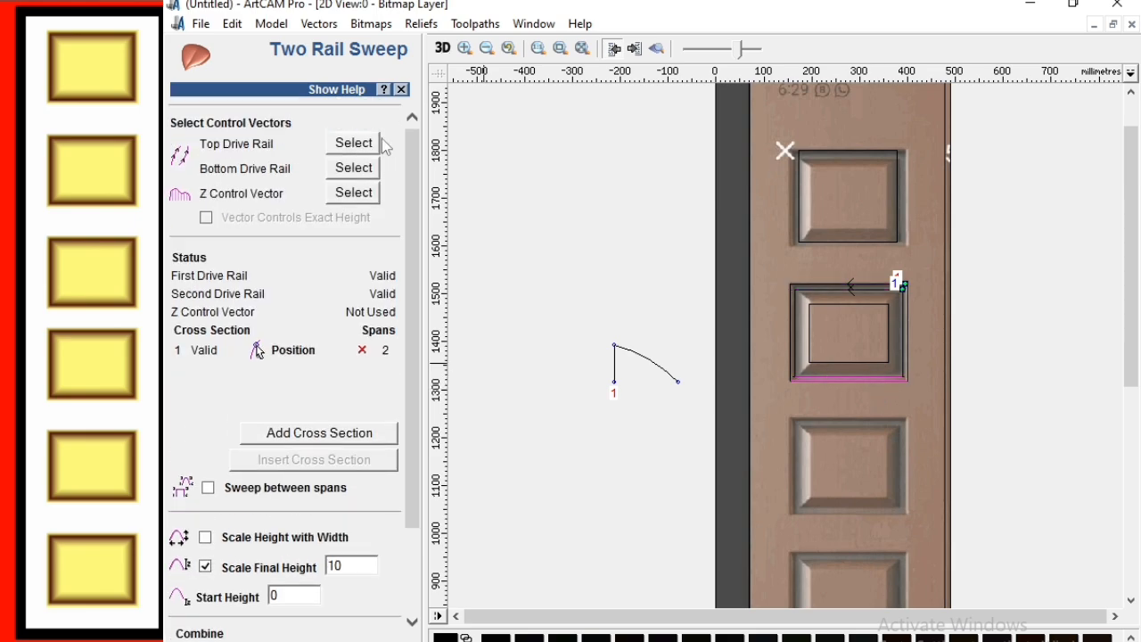
click(369, 145)
scroll(329, 597, down, 2)
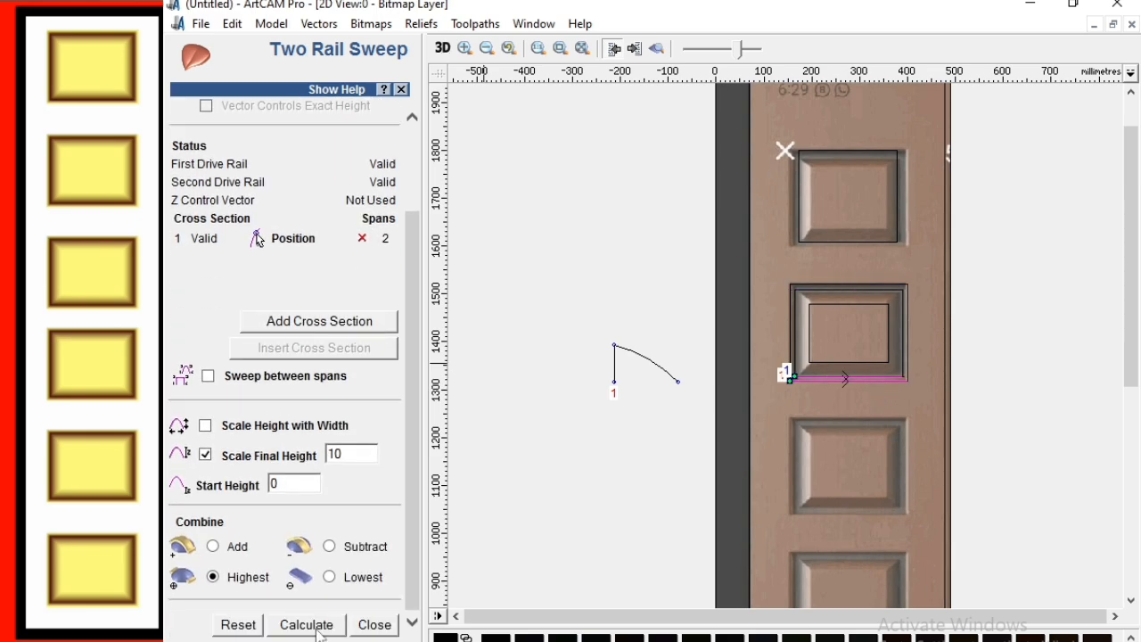
click(316, 626)
Sweep the profile between the right sides of the second panel's outermost and middle rectangles, keeping the final height of 10 and Highest combine mode
click(907, 357)
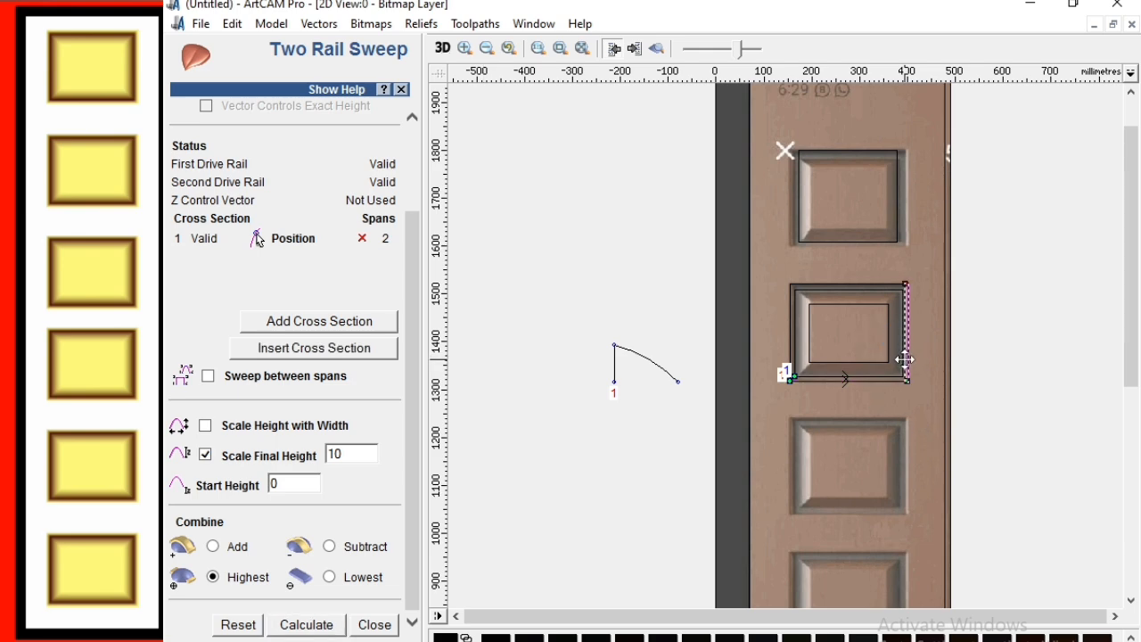
scroll(375, 158, up, 1)
scroll(369, 149, up, 3)
click(368, 149)
scroll(353, 548, down, 4)
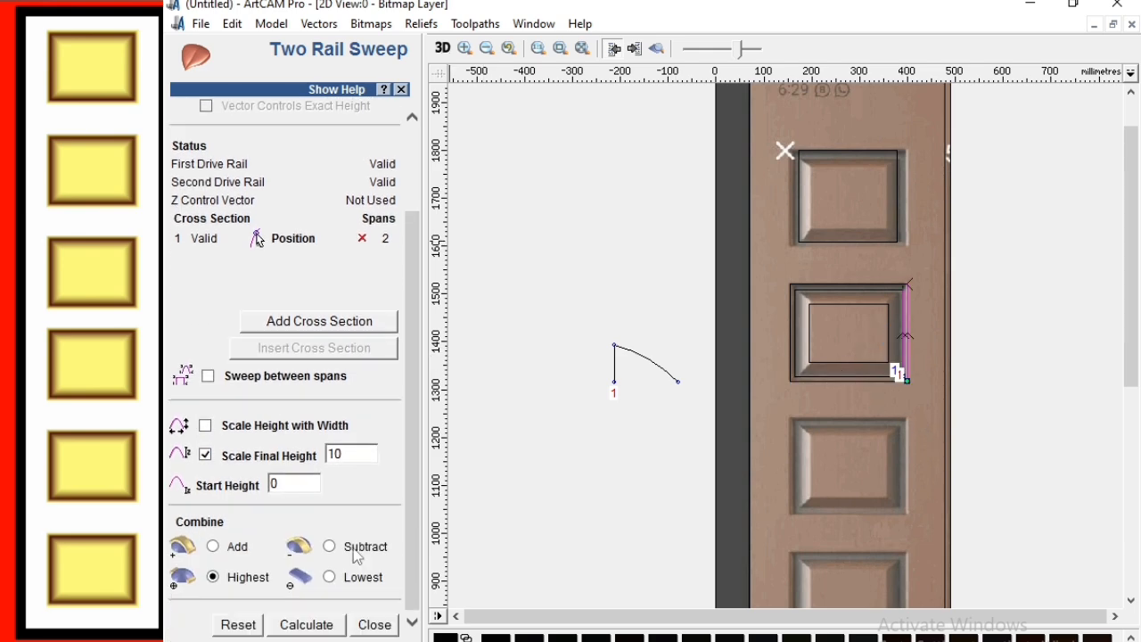
click(322, 628)
scroll(894, 339, up, 2)
scroll(802, 352, down, 2)
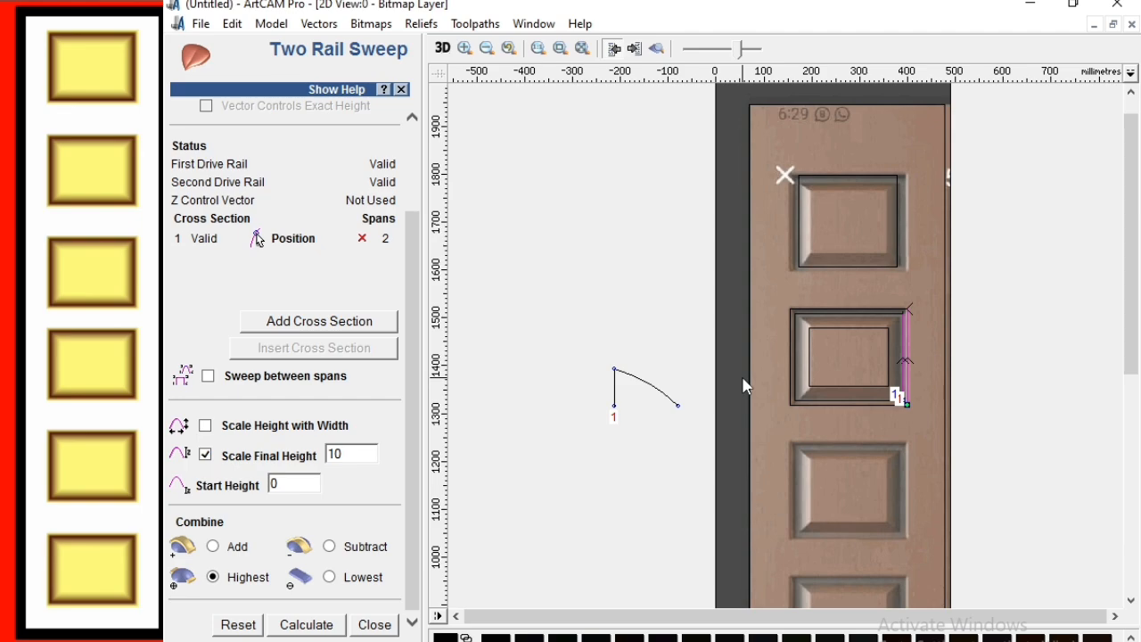
Examine the second panel's complete inner and outer bevel frame in 3D from several angles, then return to the 2D view
click(442, 48)
scroll(738, 290, up, 5)
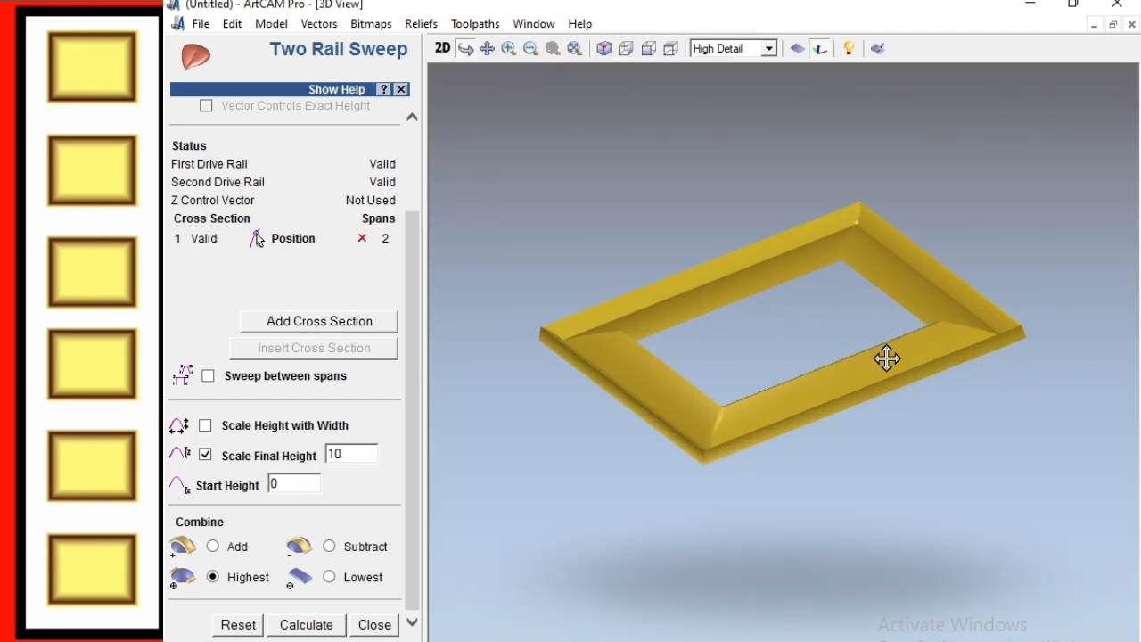
drag(886, 357, 733, 247)
drag(558, 209, 594, 196)
scroll(631, 348, up, 2)
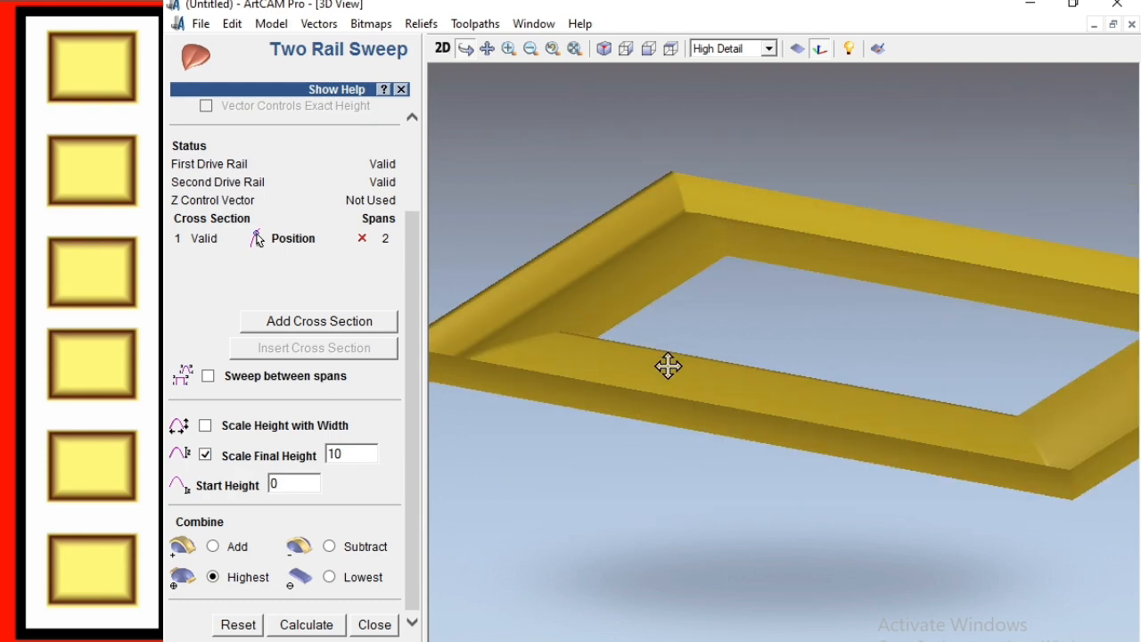
drag(668, 365, 560, 359)
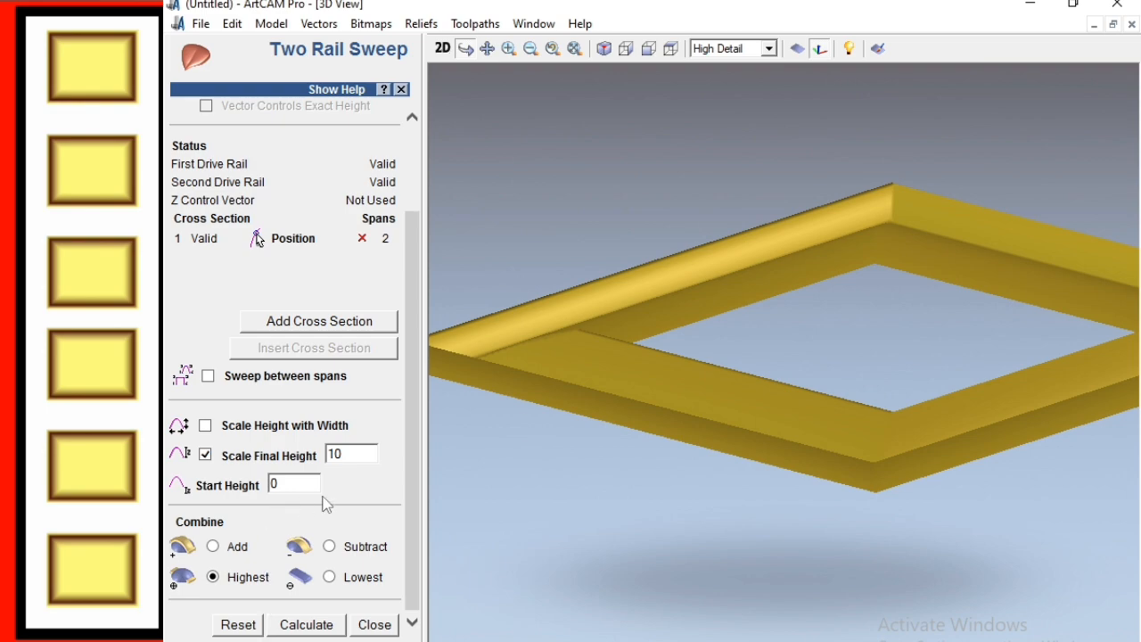
drag(635, 383, 484, 422)
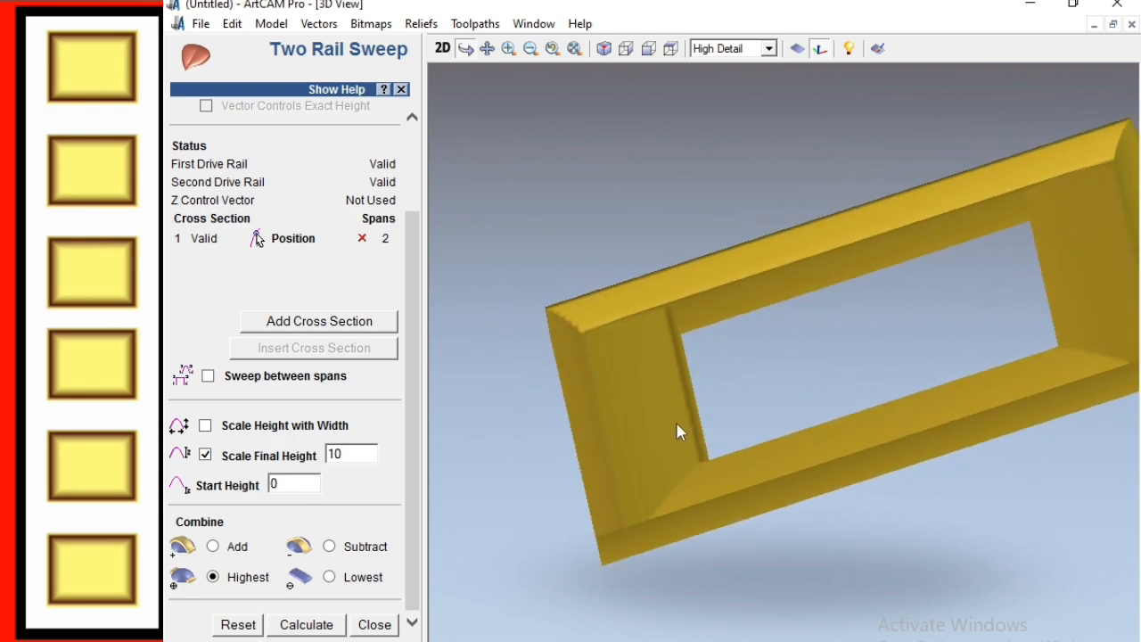
drag(700, 471, 666, 390)
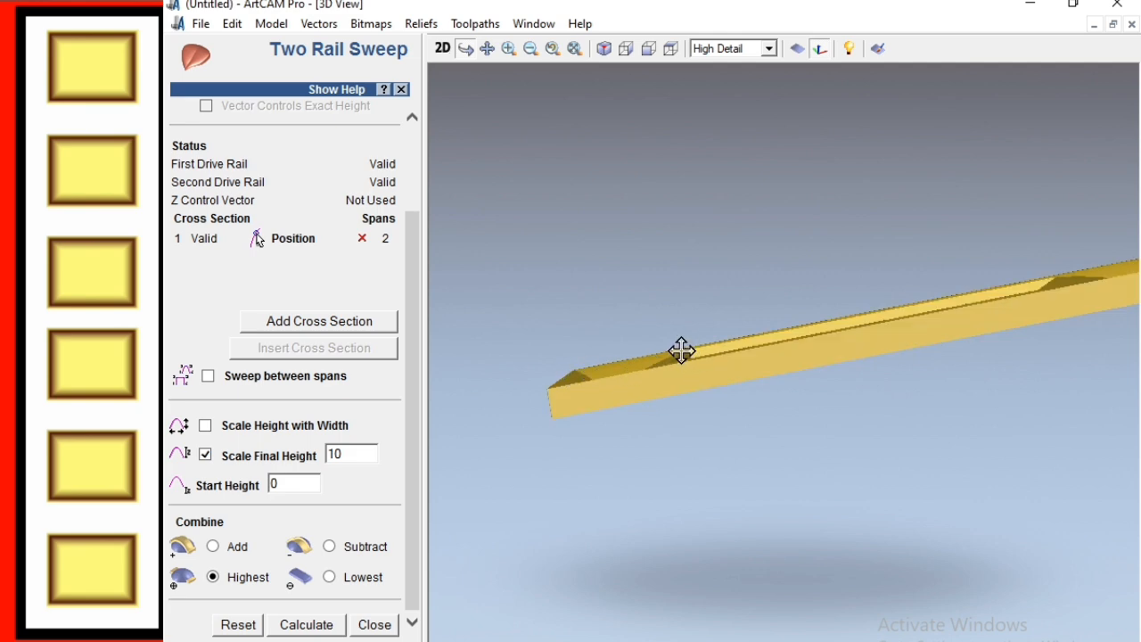
drag(664, 385, 674, 479)
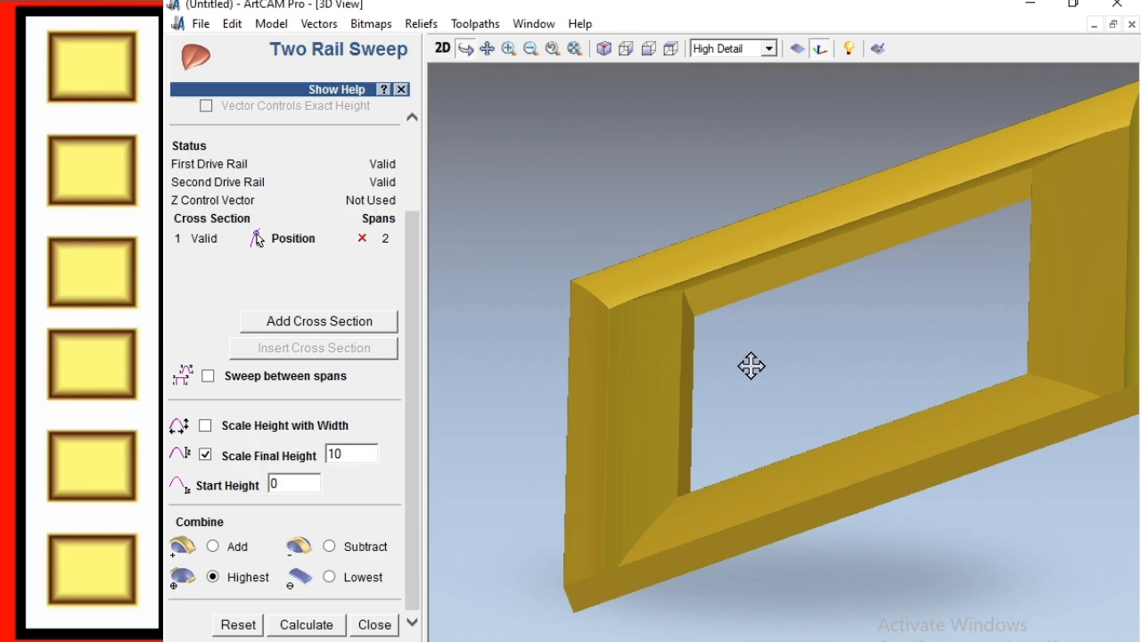
drag(751, 364, 899, 334)
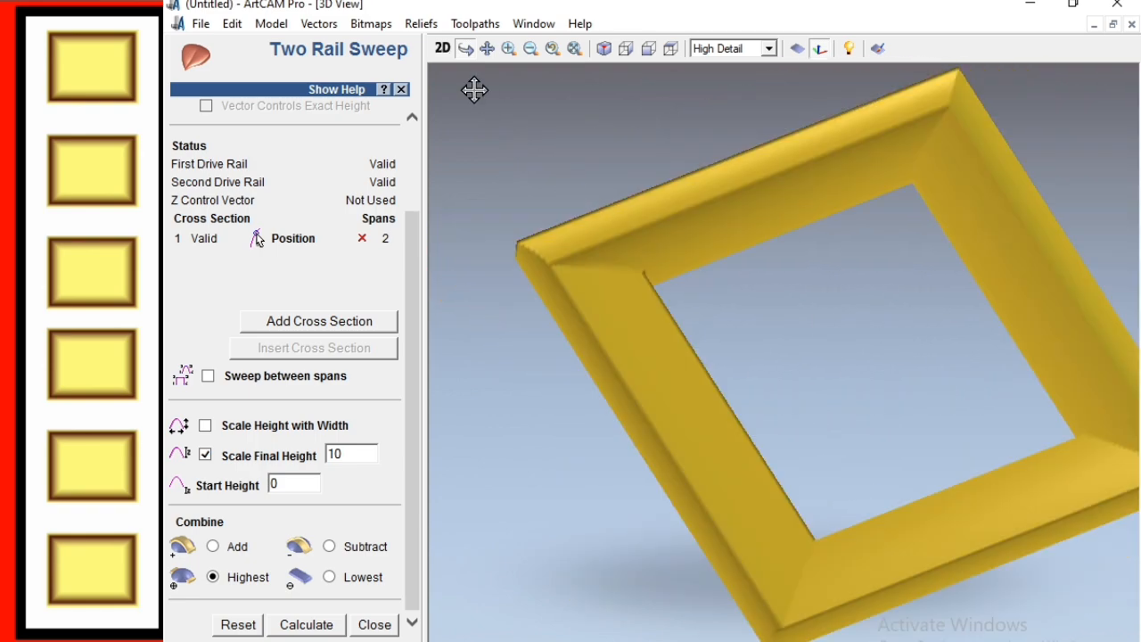
click(442, 49)
scroll(787, 313, down, 2)
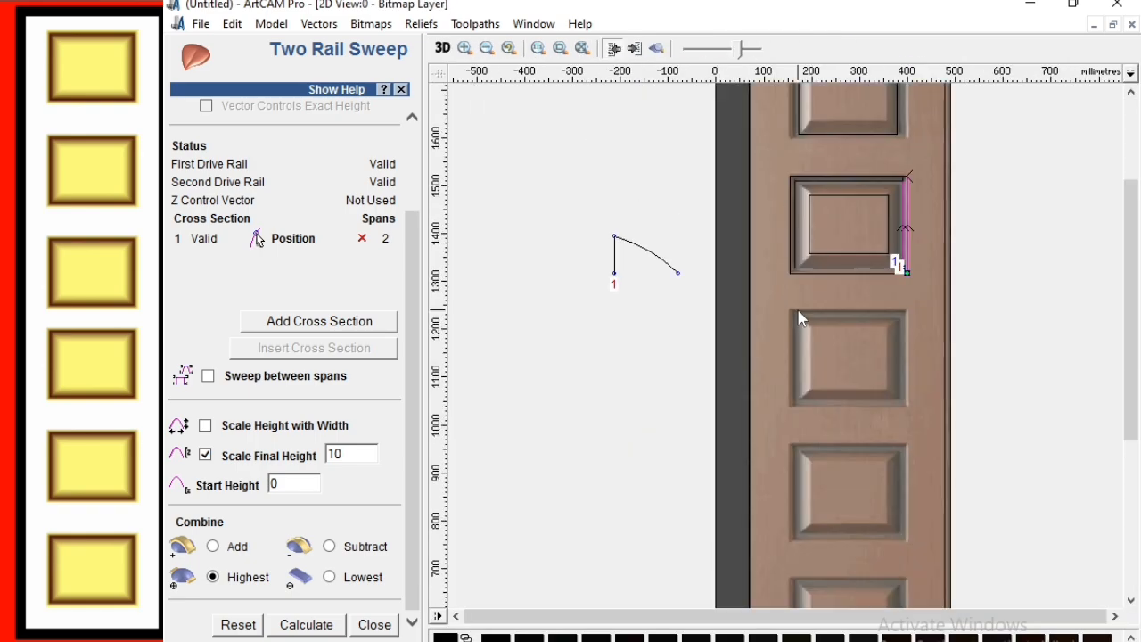
scroll(789, 312, up, 2)
Close the sweep tool, draw a rectangle about 130 mm wide above the curved profile, and remove its lower side to leave an open profile
click(375, 624)
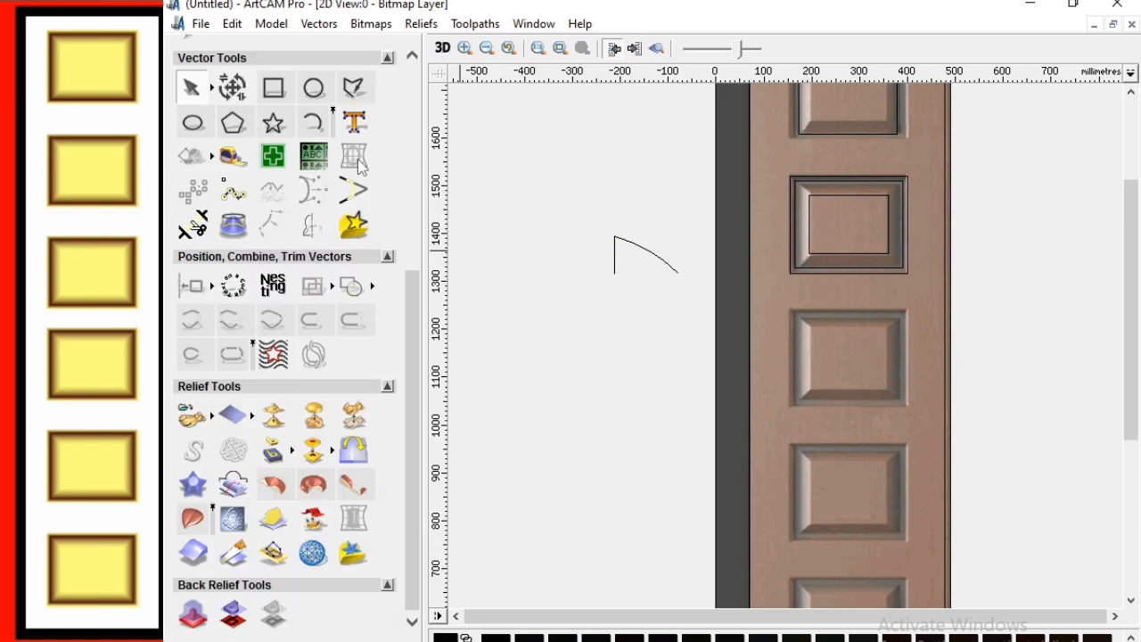
click(273, 87)
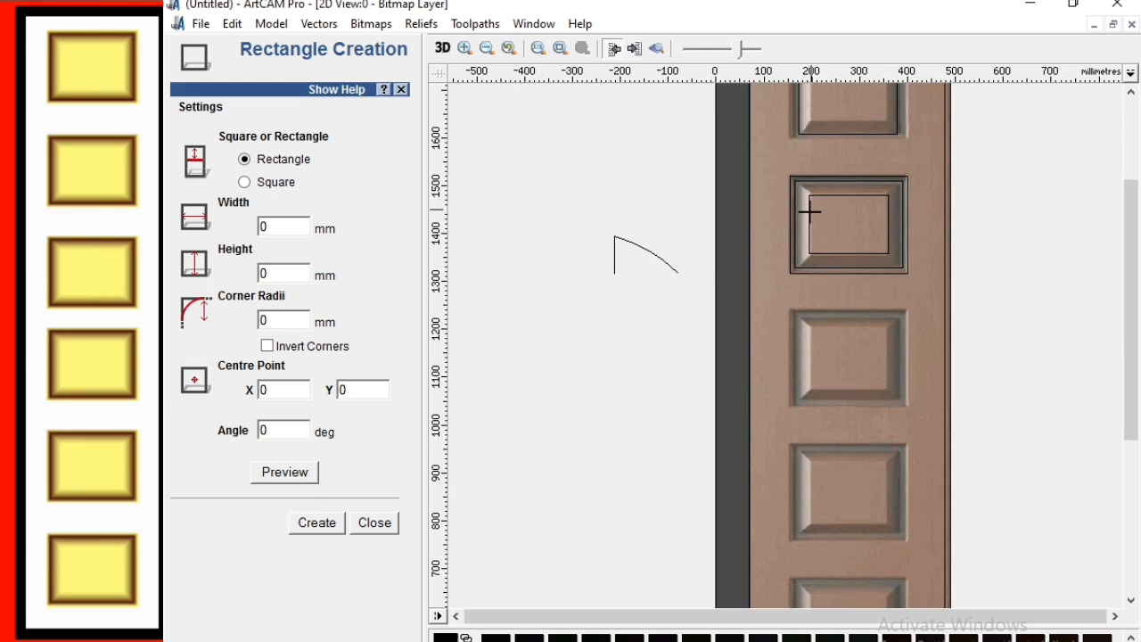
drag(586, 171, 648, 195)
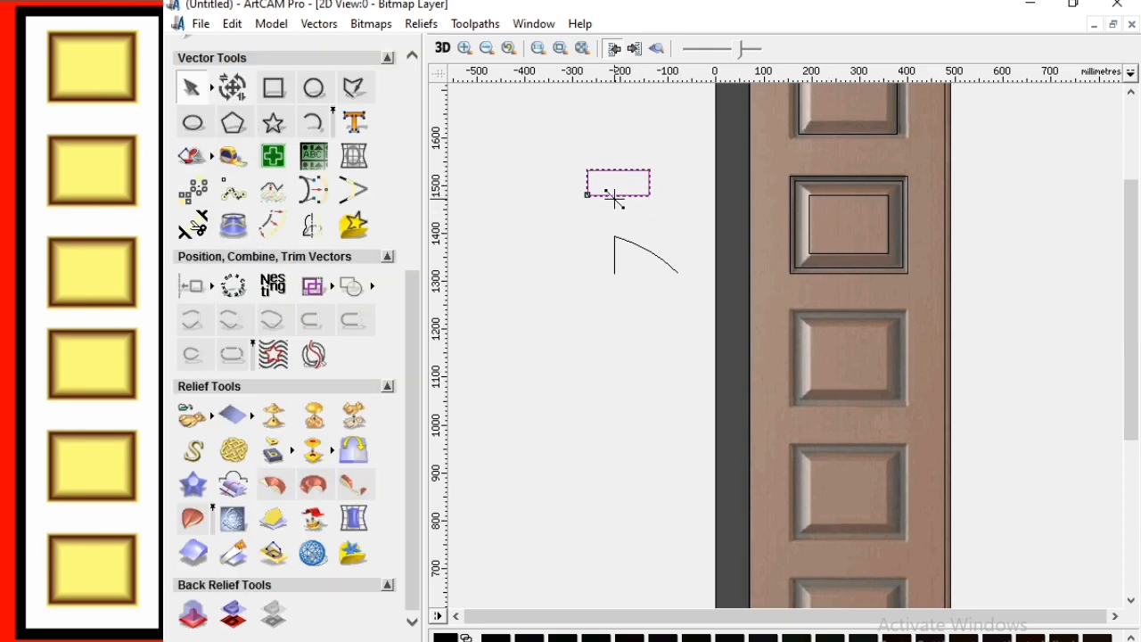
click(613, 196)
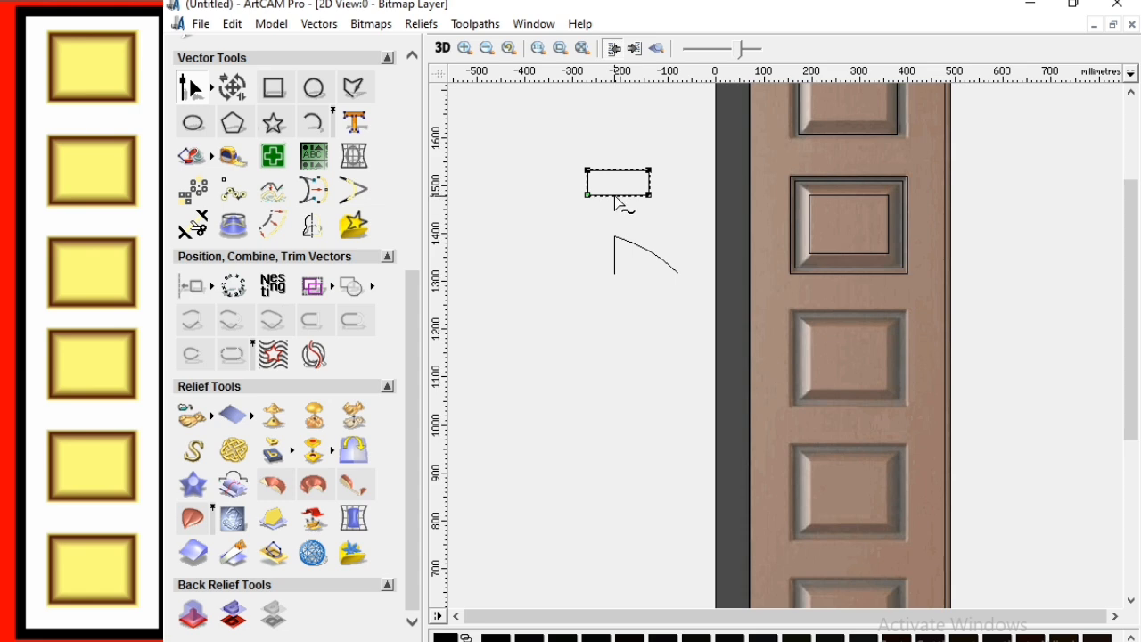
key(r)
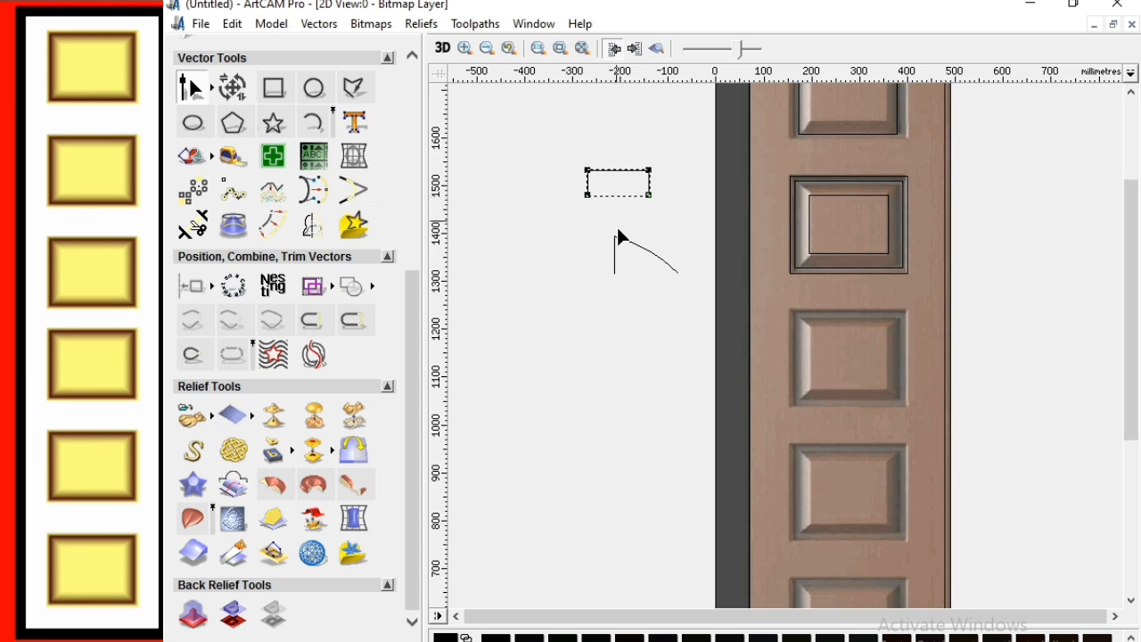
click(621, 221)
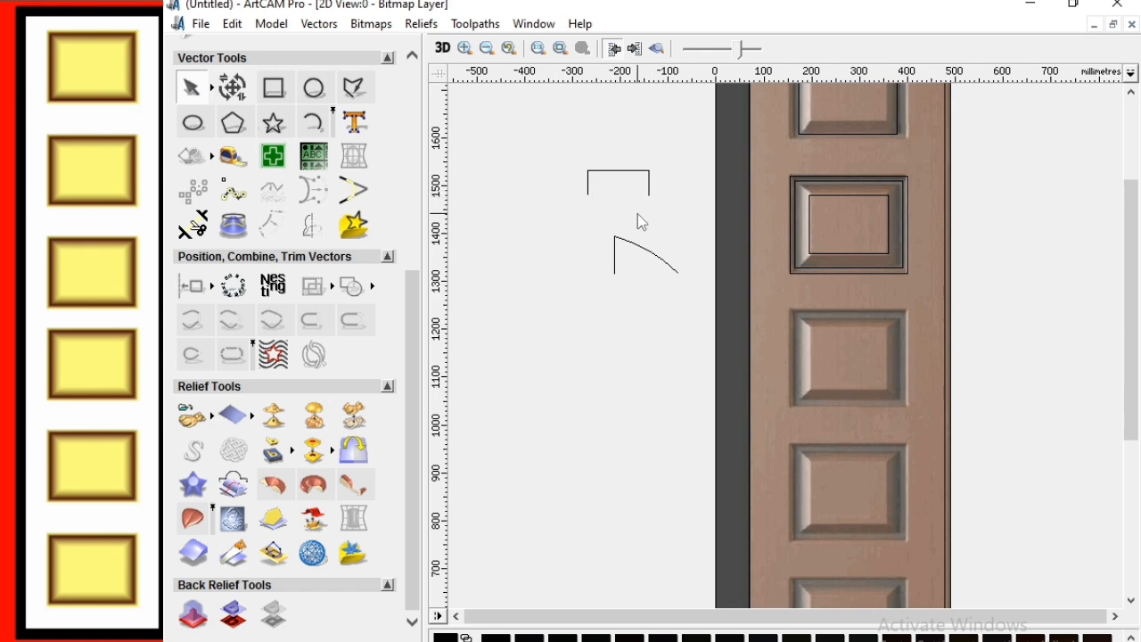
Start a Two Rail Sweep along the left and right sides of the second panel's innermost rectangle and reverse the left rail's direction
click(810, 239)
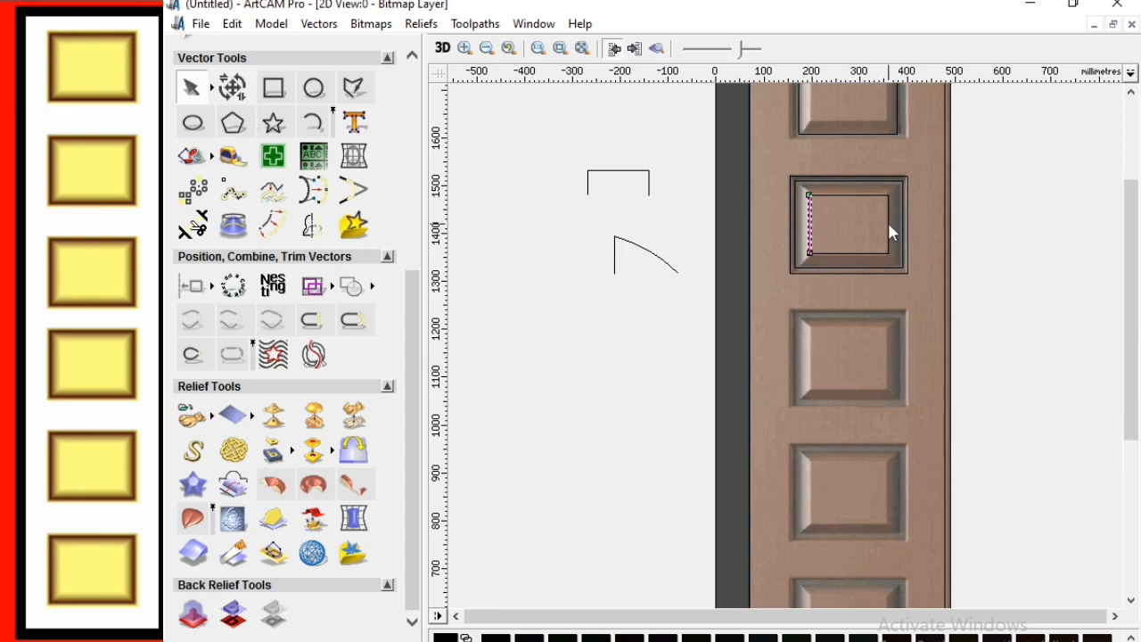
click(194, 519)
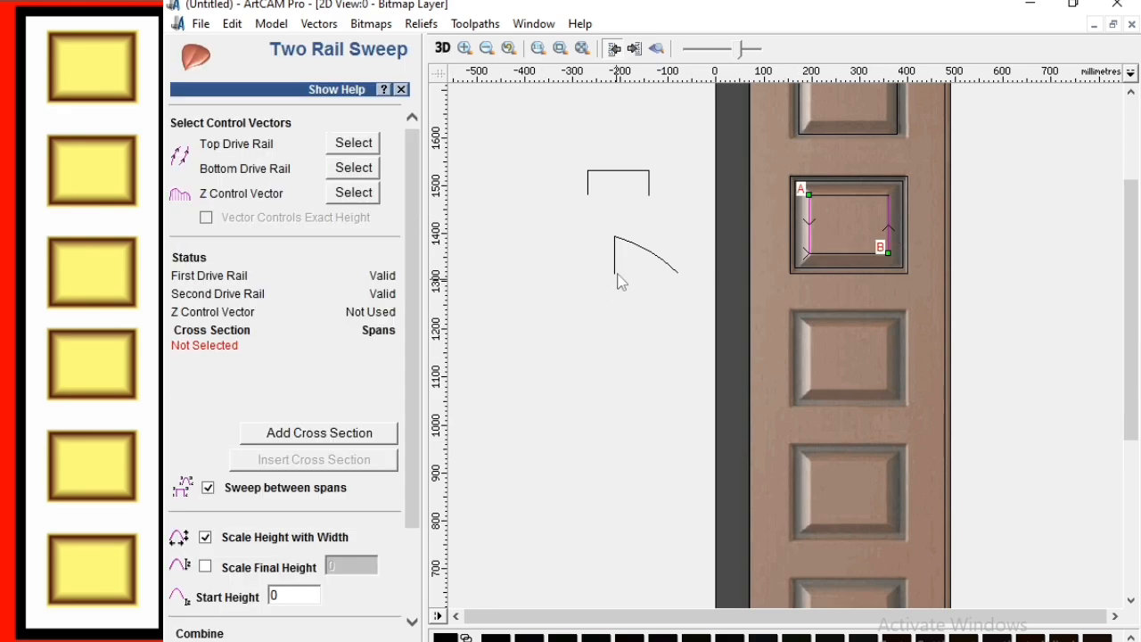
right_click(812, 239)
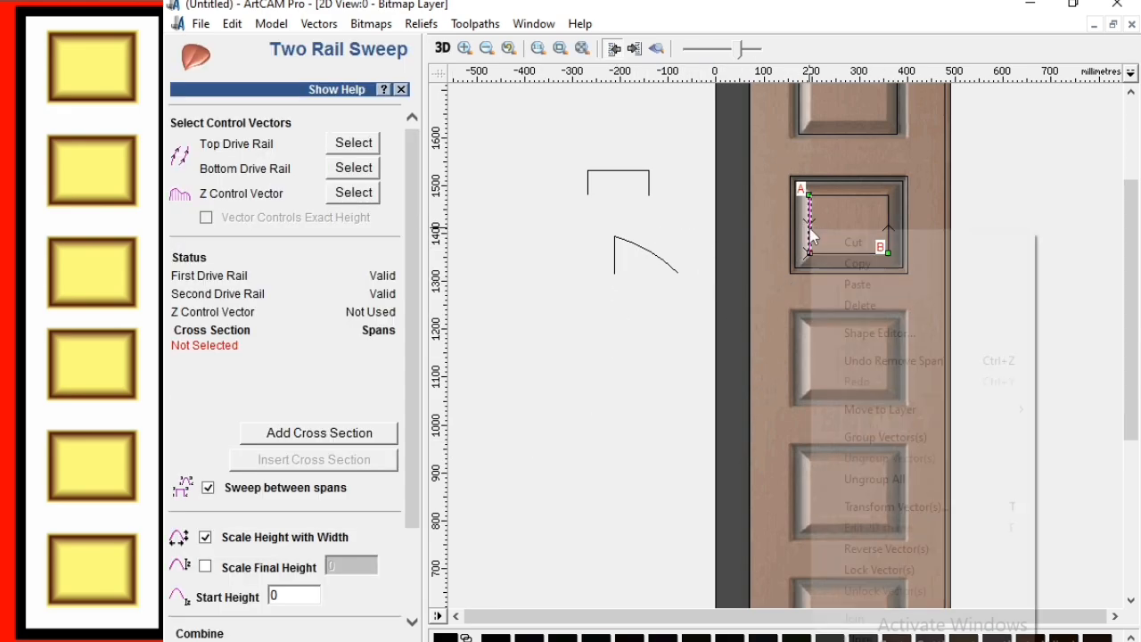
click(875, 547)
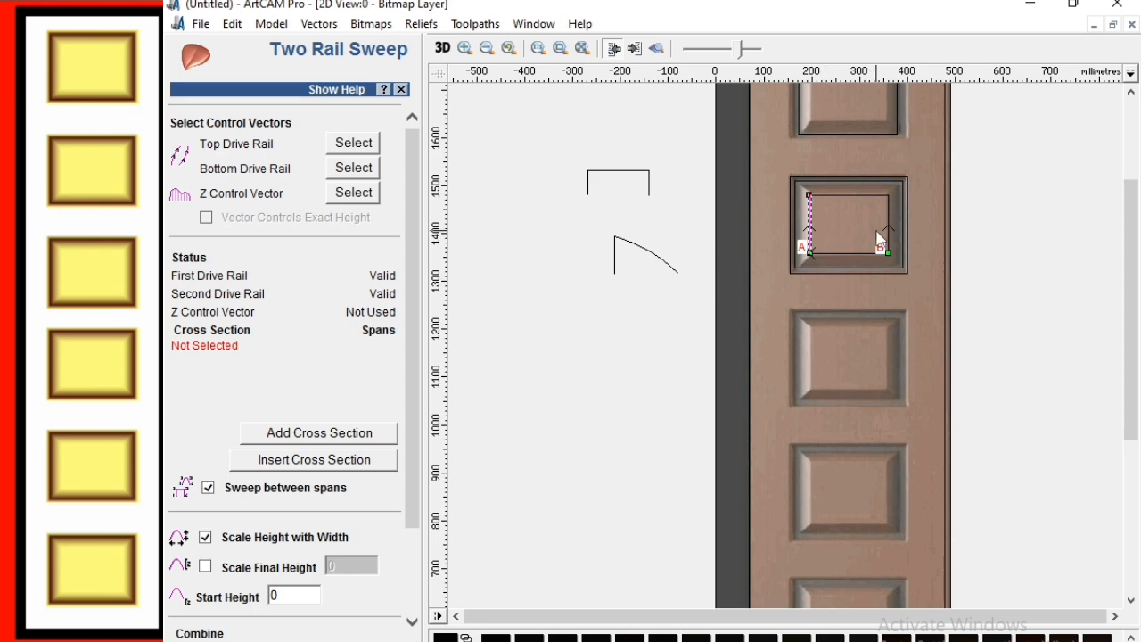
Sweep the open three-sided profile between the rails with span sweeping and width scaling off, final height scaled to 10, and Highest combine mode
click(635, 172)
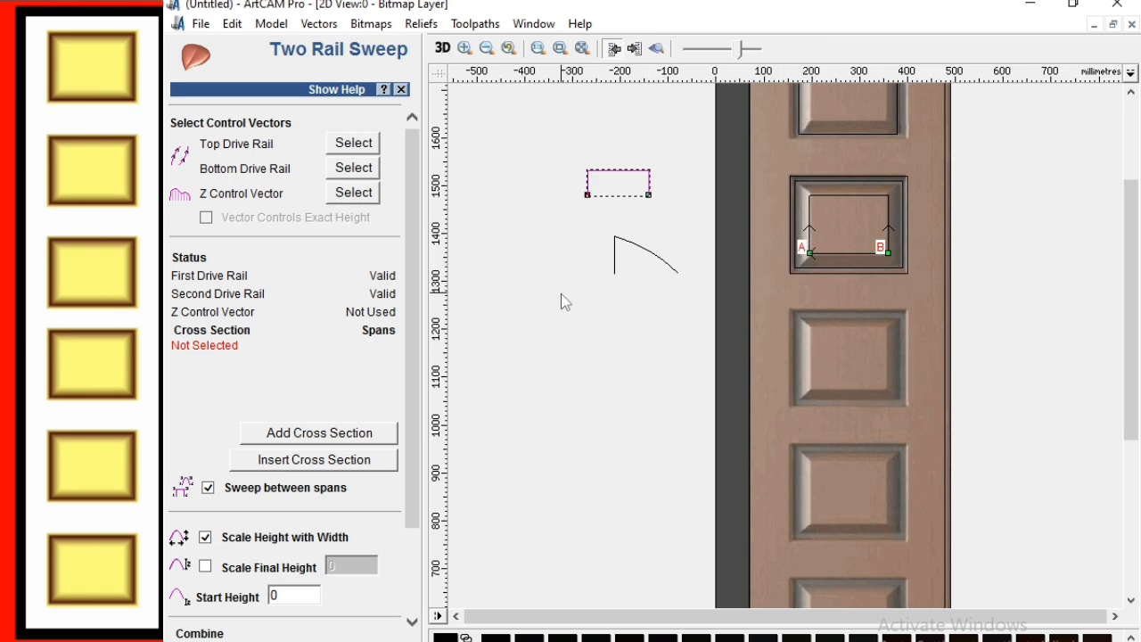
click(343, 440)
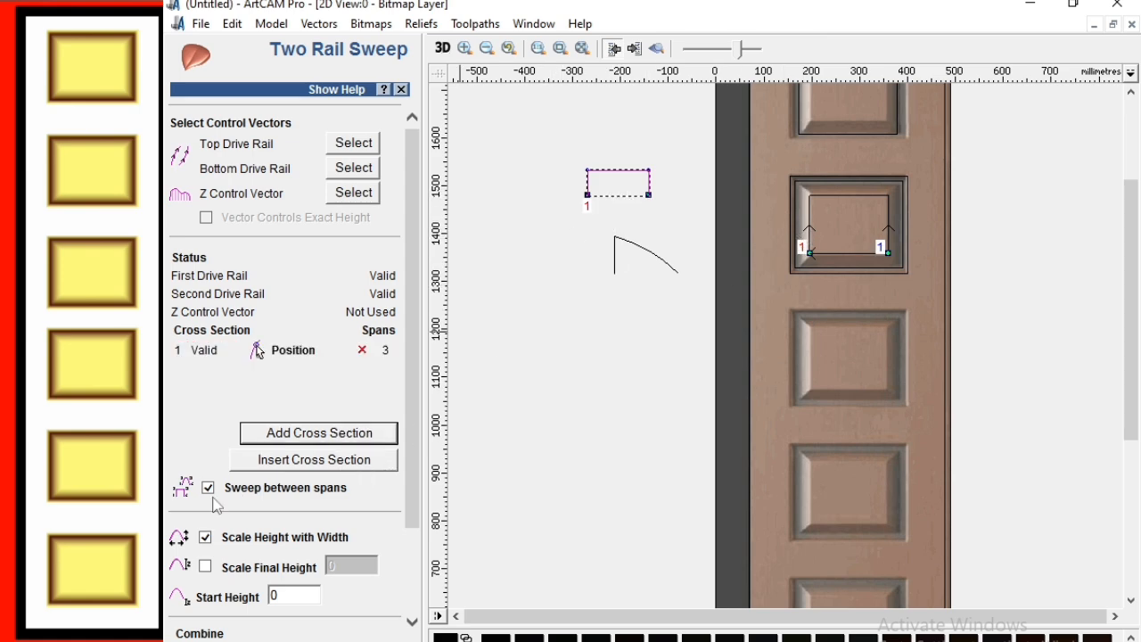
click(207, 488)
click(205, 536)
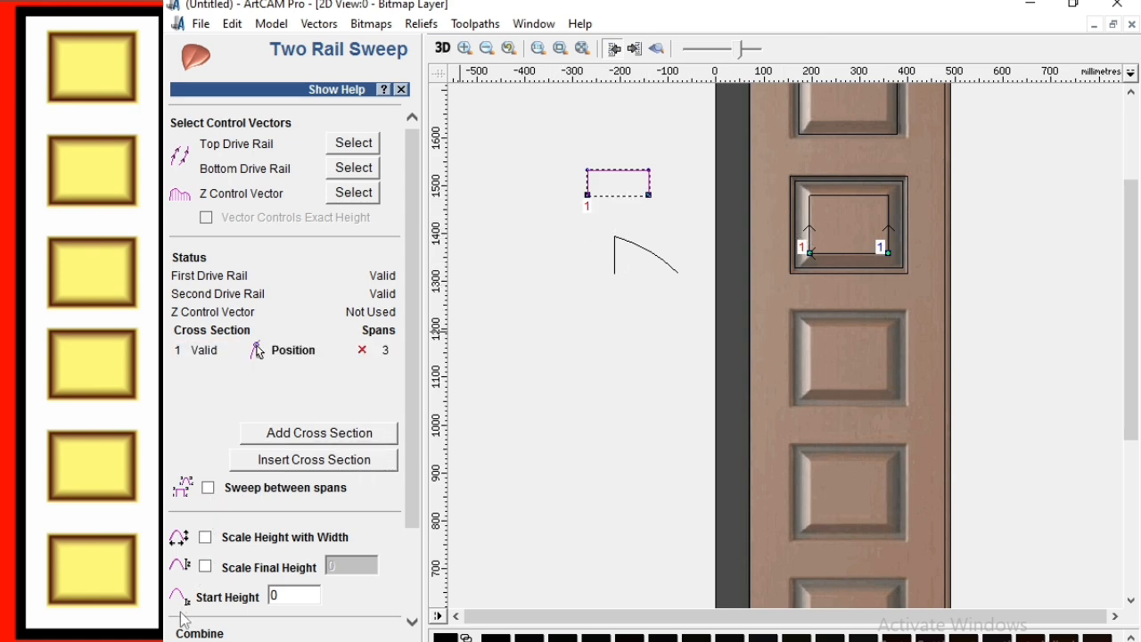
click(206, 567)
scroll(274, 585, down, 3)
click(213, 577)
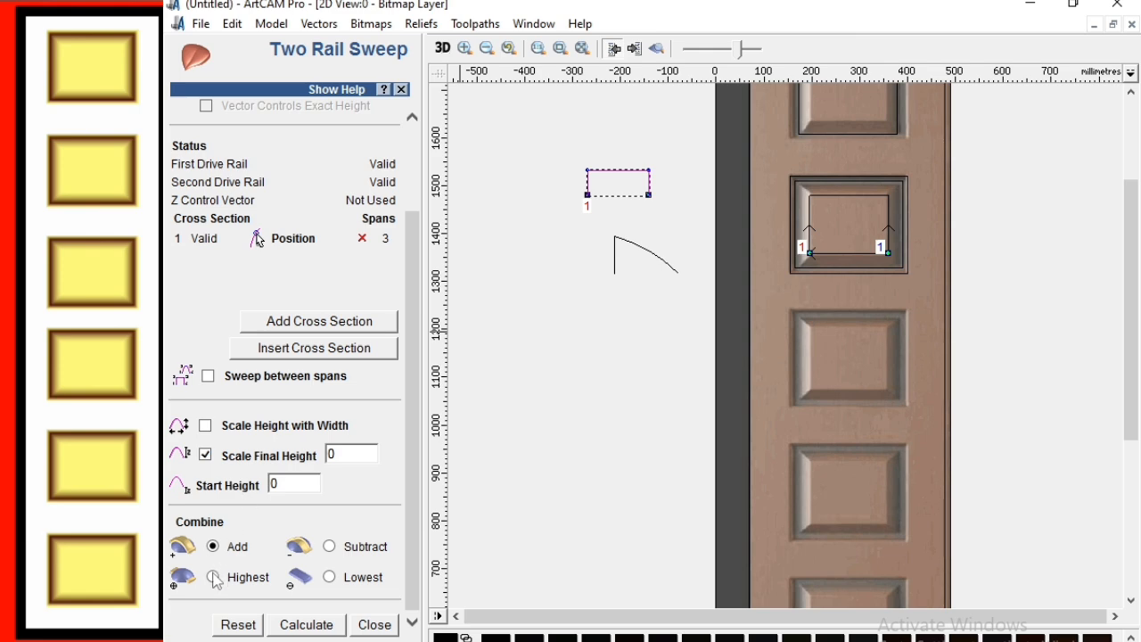
double_click(348, 453)
click(306, 624)
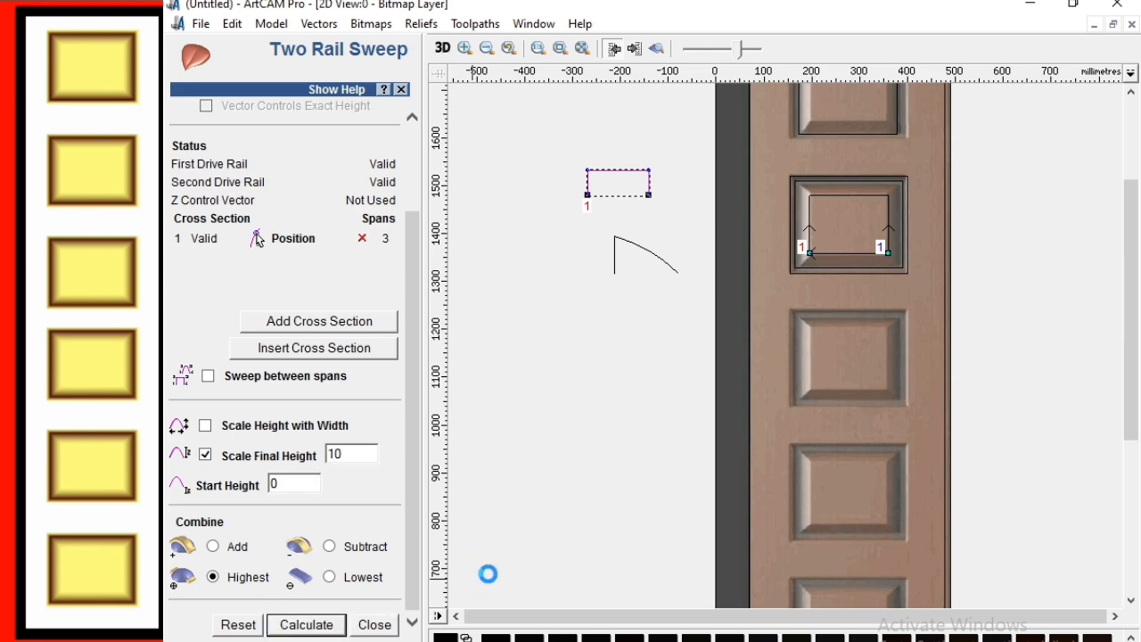
click(376, 624)
Inspect the second panel's filled centre and surrounding bevels in 3D, then return to the 2D view
click(442, 48)
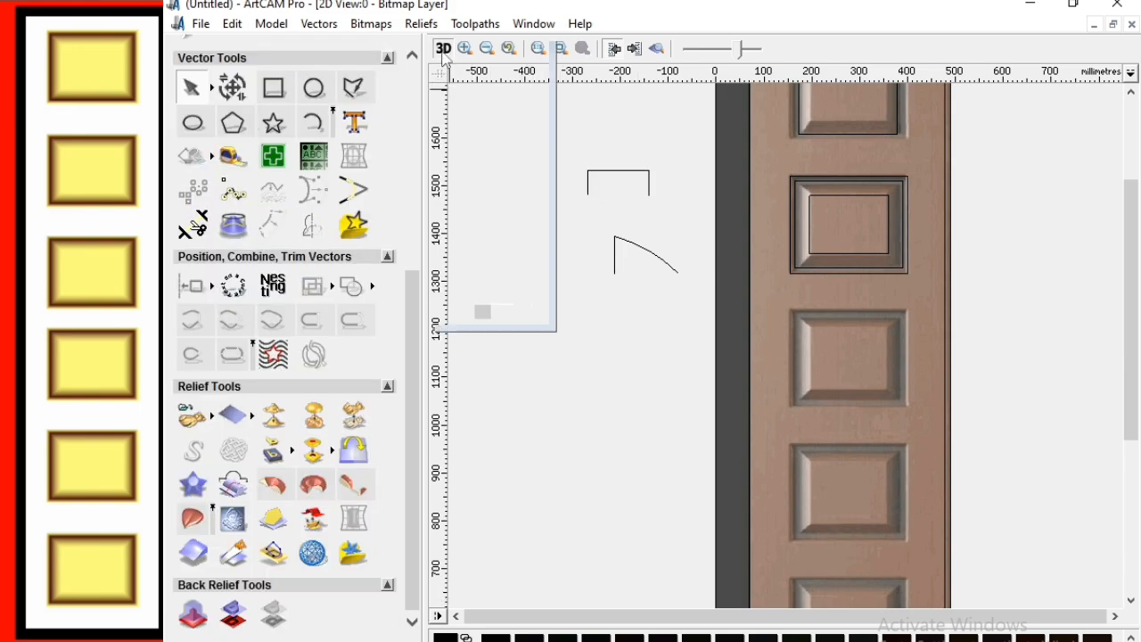
scroll(838, 327, up, 3)
drag(882, 373, 710, 359)
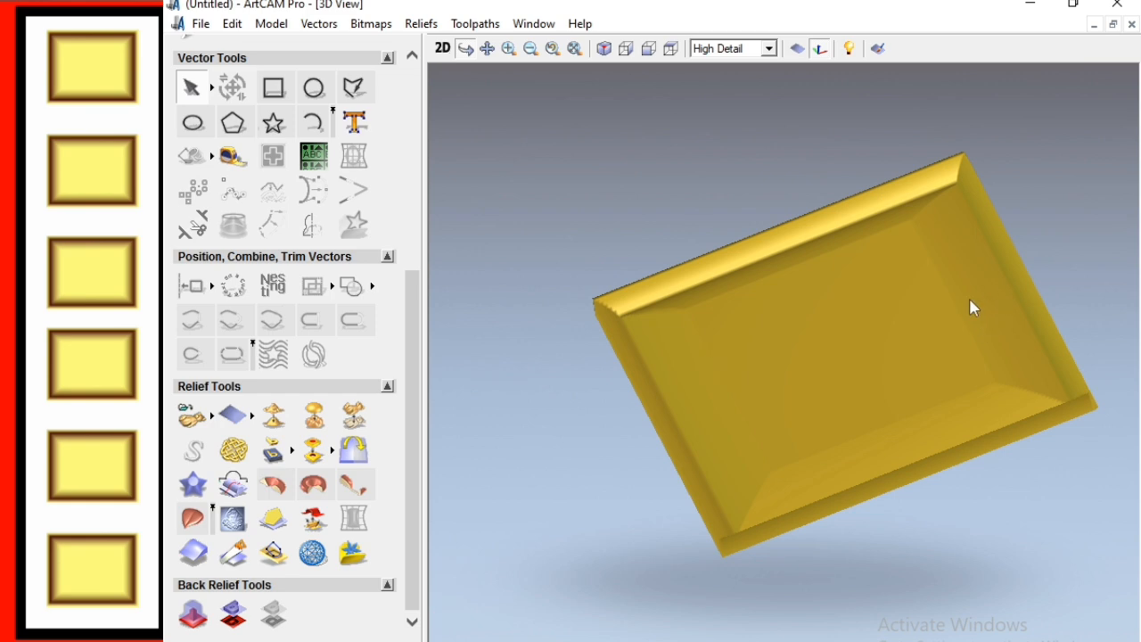
drag(947, 318, 924, 395)
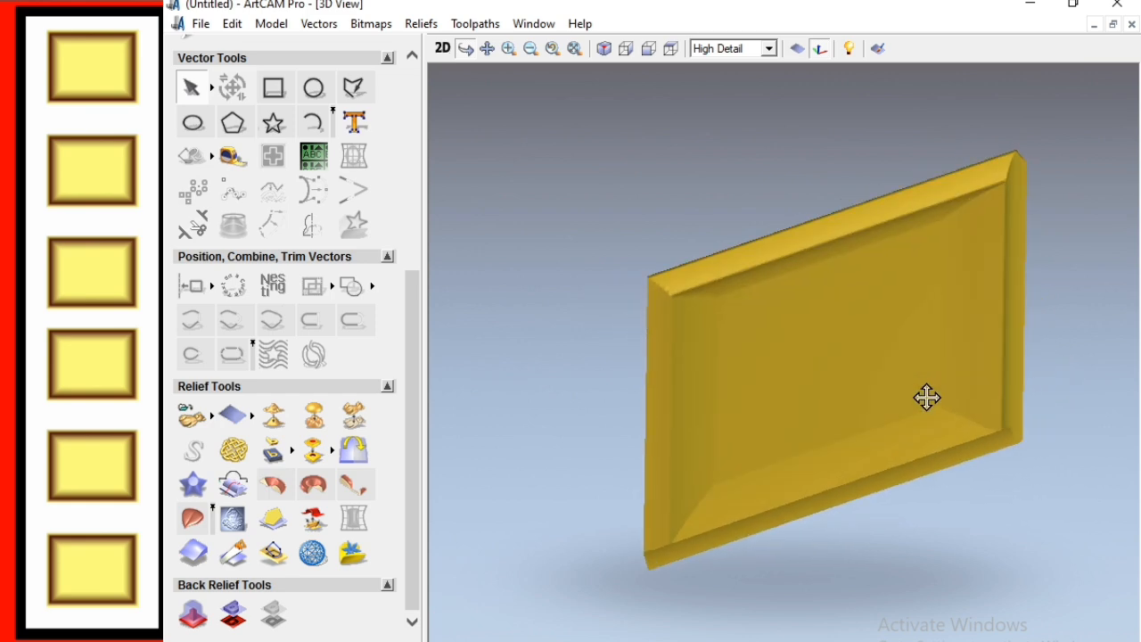
click(441, 49)
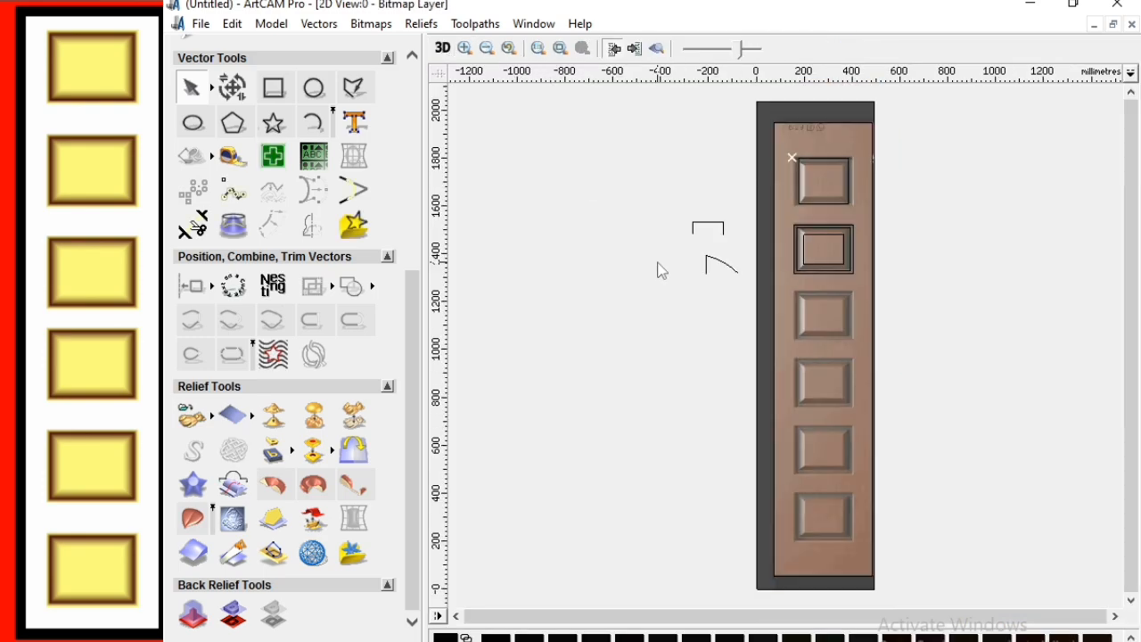
Show the relief preview in the 2D view and examine the second panel's shaded bevels up close
click(656, 48)
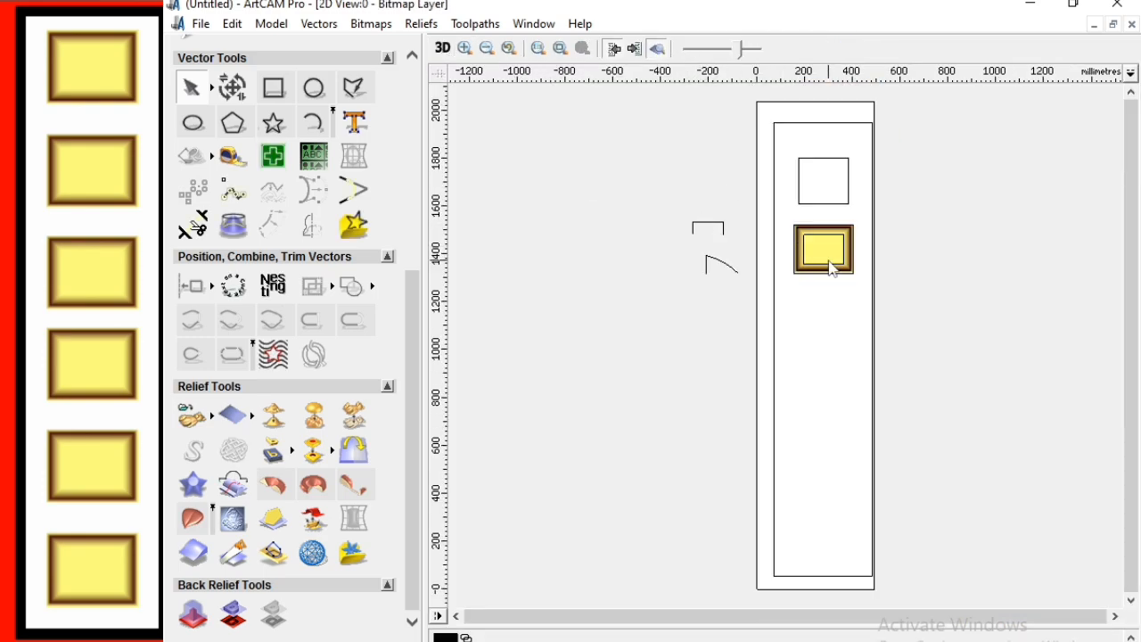
scroll(820, 247, up, 5)
scroll(747, 354, down, 3)
scroll(711, 417, up, 3)
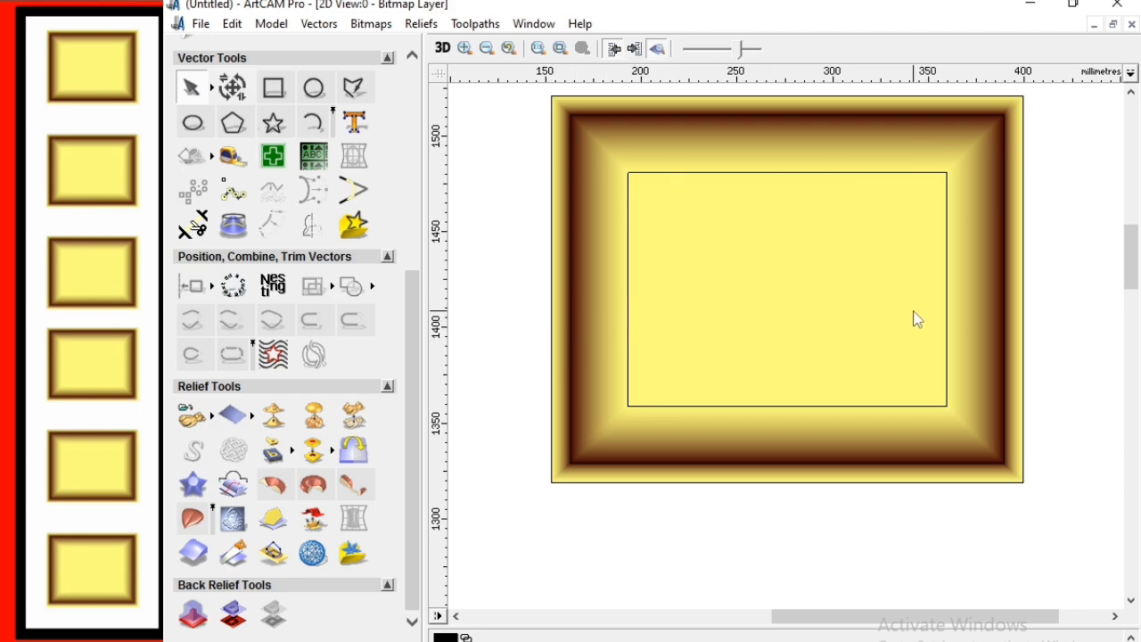
scroll(917, 370, down, 2)
Save the model to the Desktop as 3d 1 and hide the relief preview in the 2D view
key(ctrl+s)
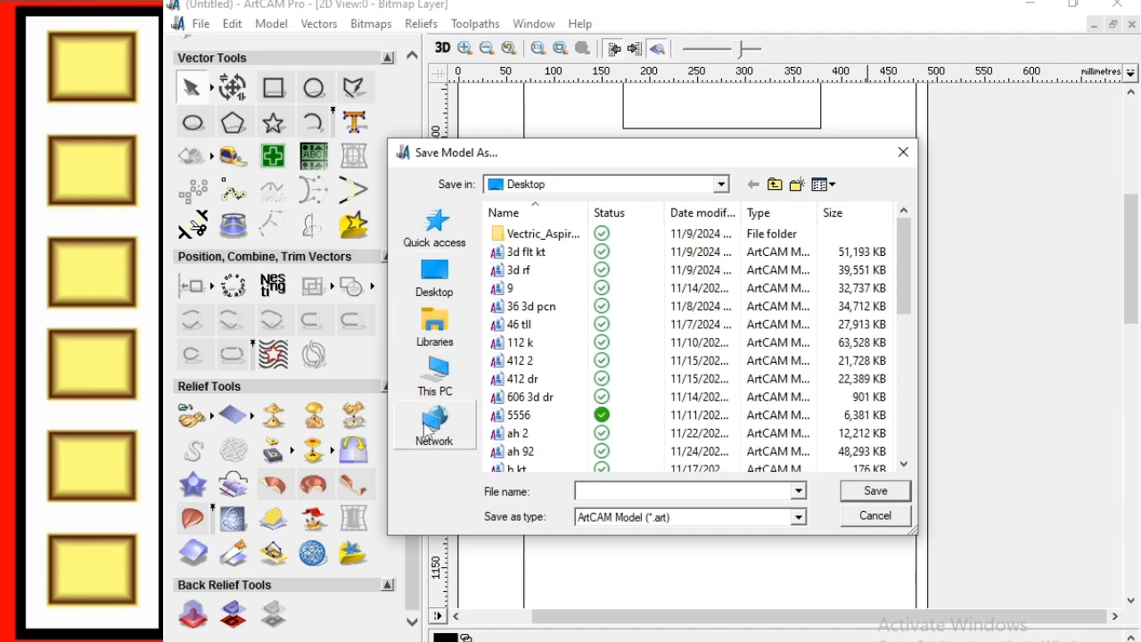
click(435, 283)
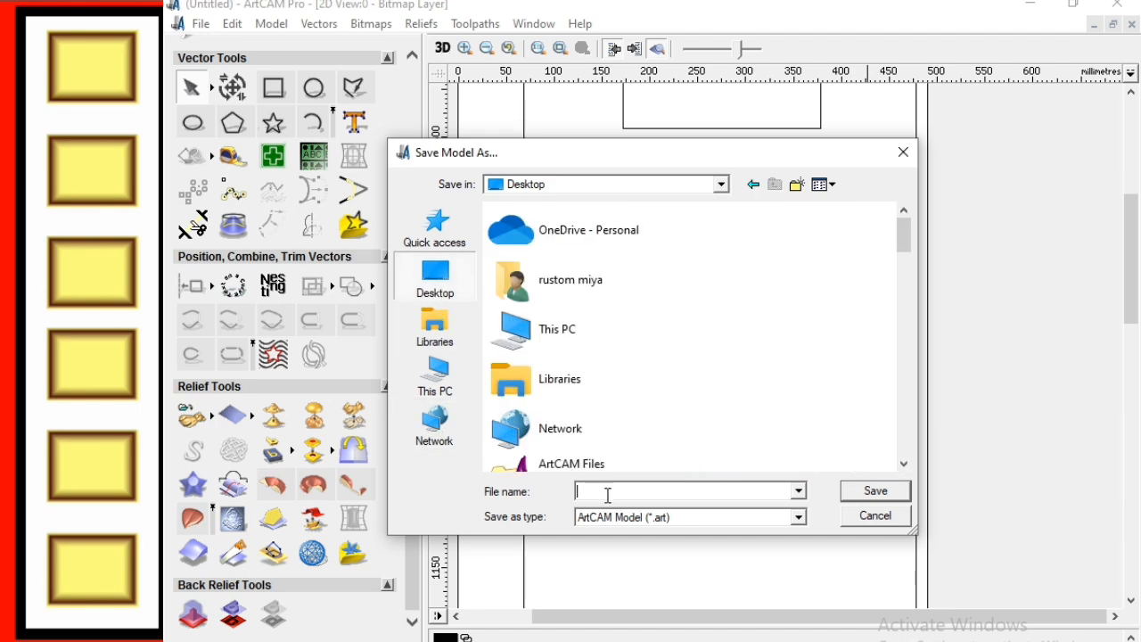
text(3d 1)
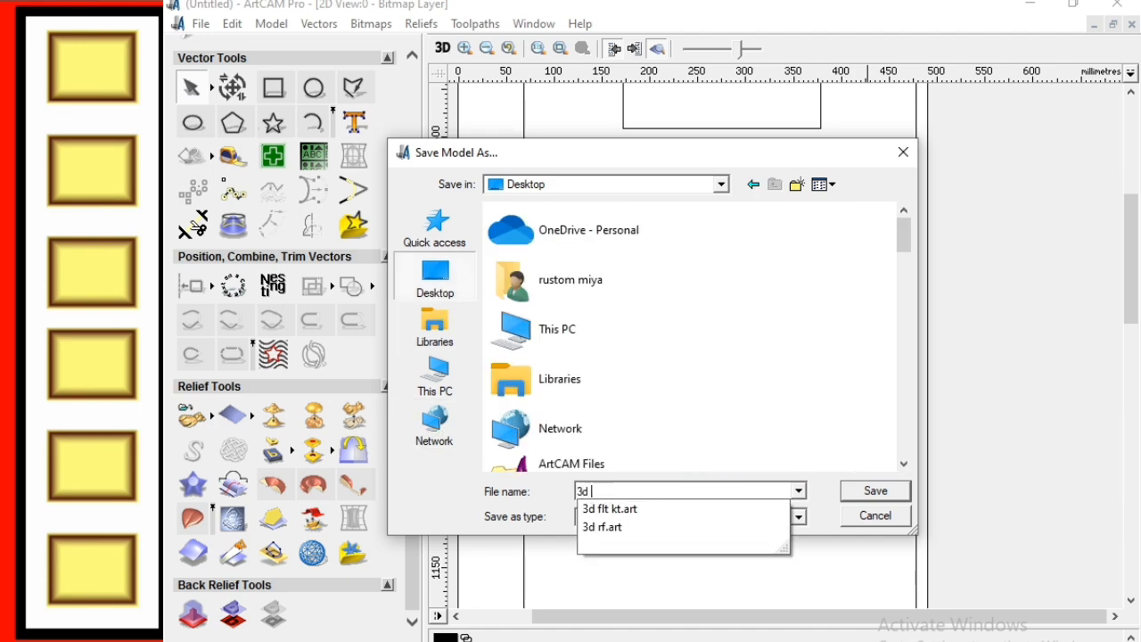
click(875, 490)
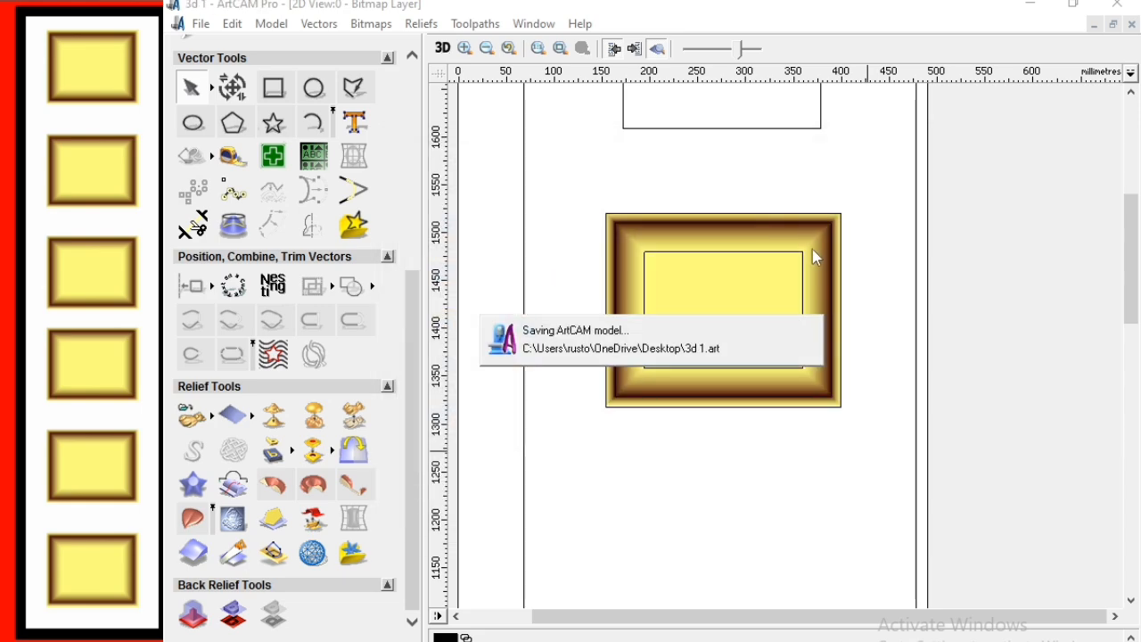
click(656, 49)
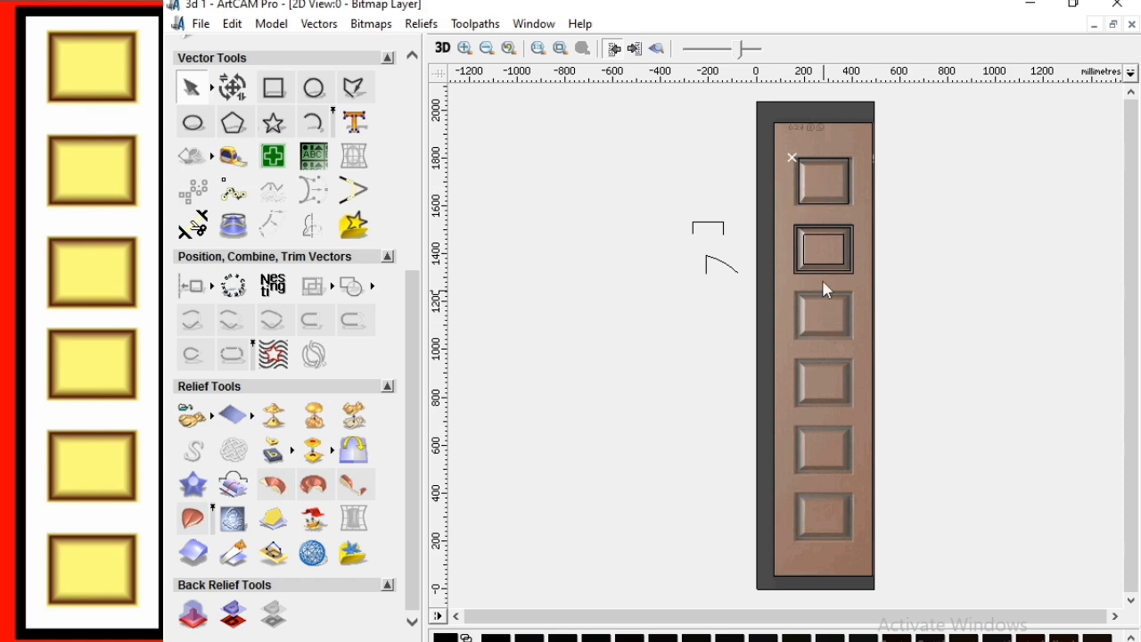
Check the relief in 3D, return to the 2D view and save the model again
click(192, 422)
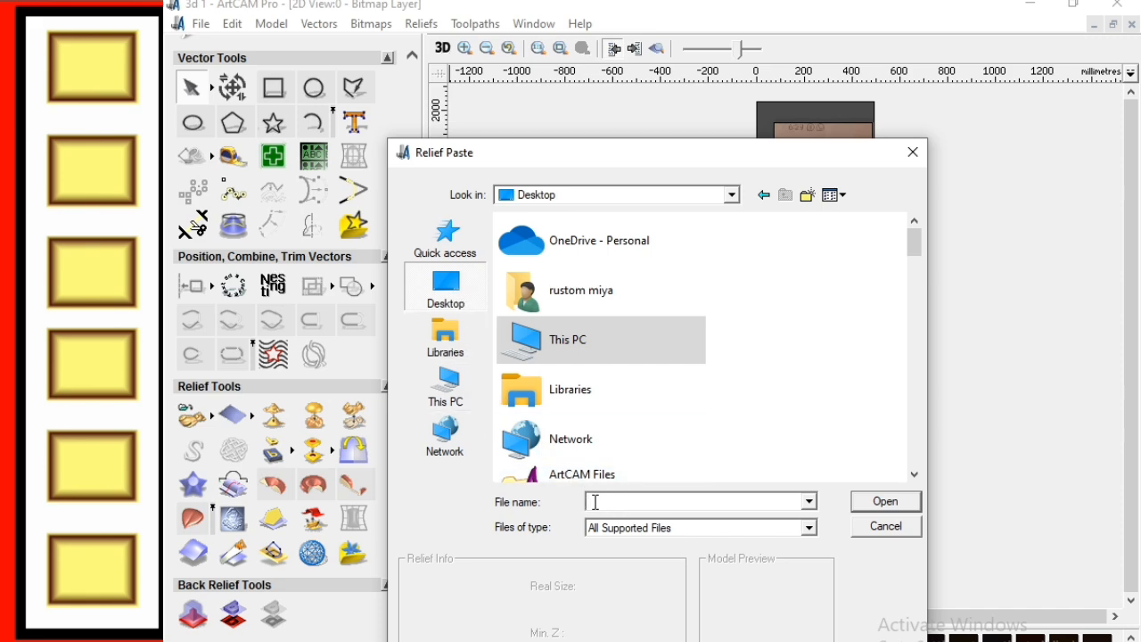
click(893, 532)
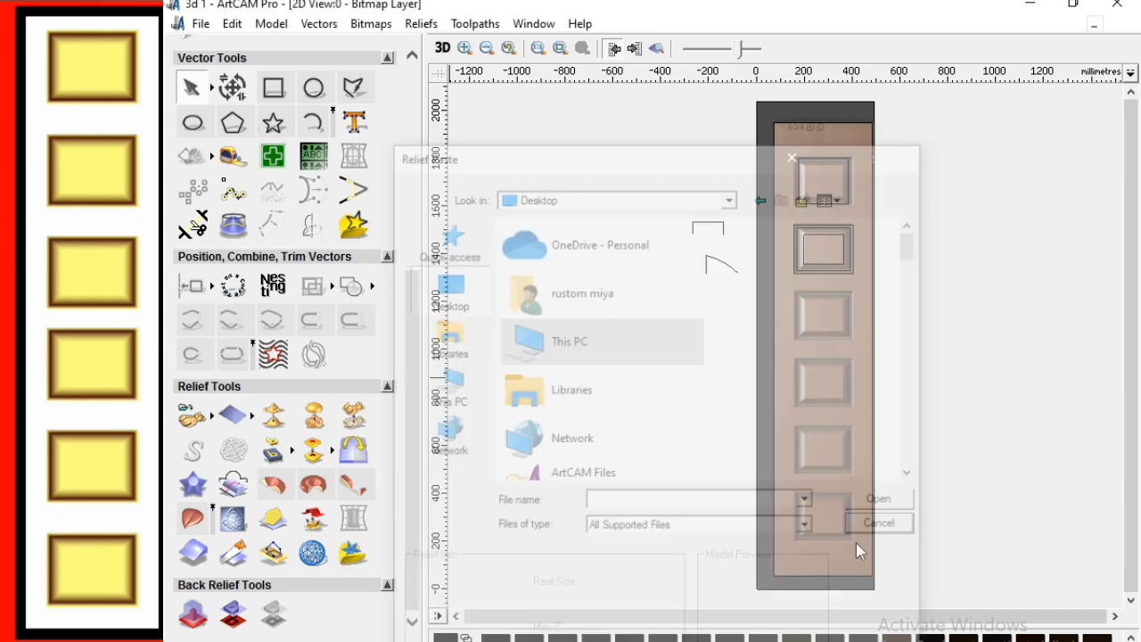
click(442, 47)
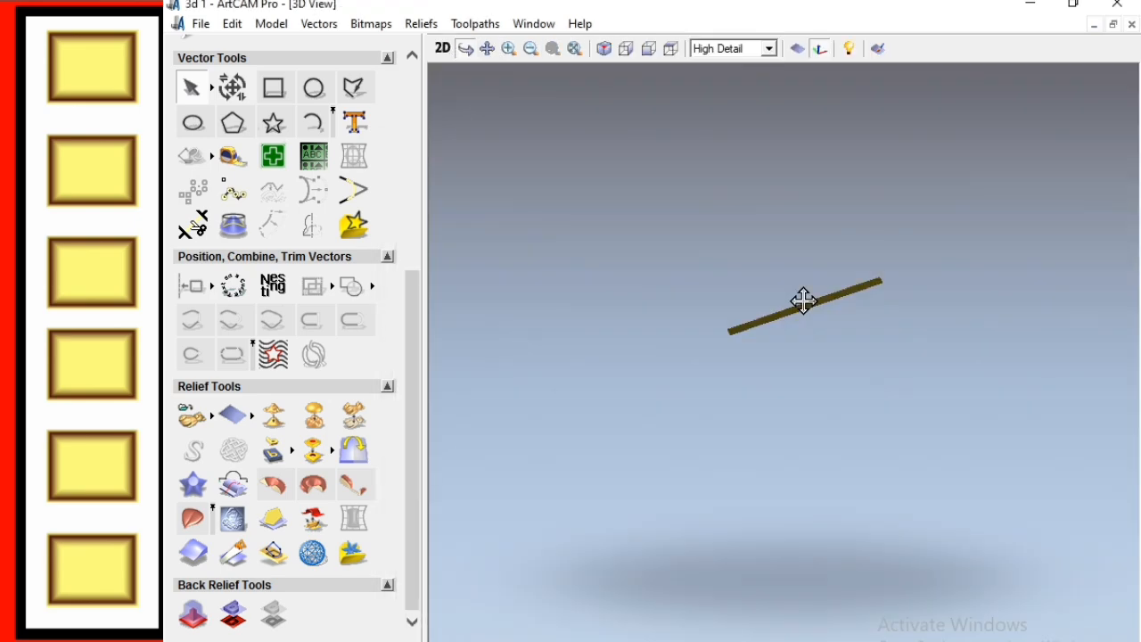
click(442, 47)
key(ctrl+s)
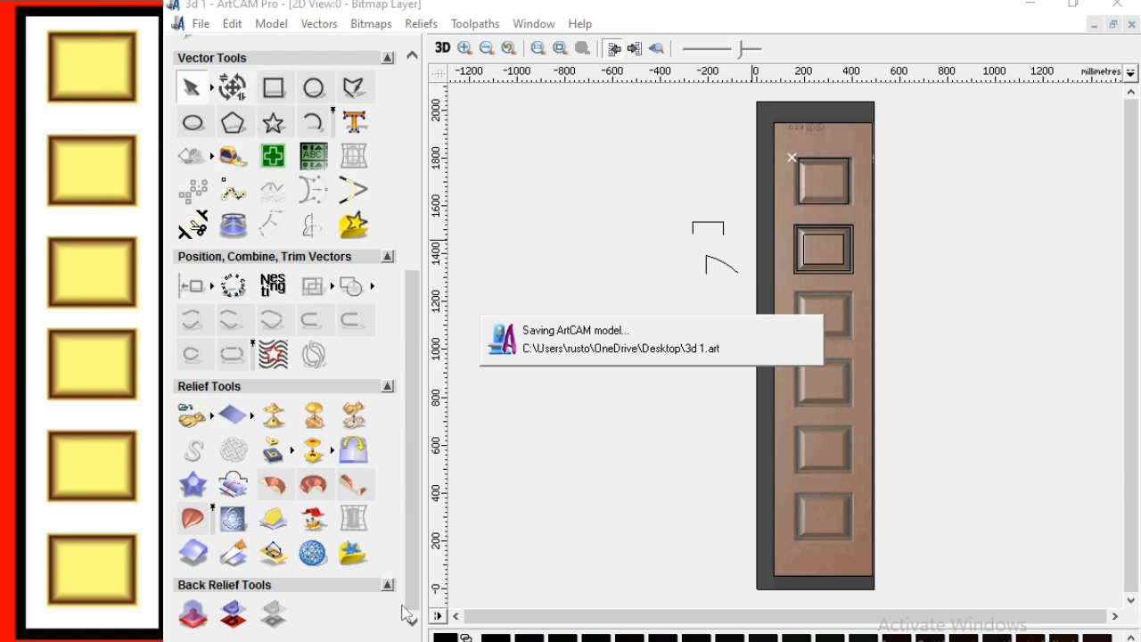
Load the relief from 3d 1.art on the Desktop as 3D clipart and set its paste mode to Merge Highest
click(192, 416)
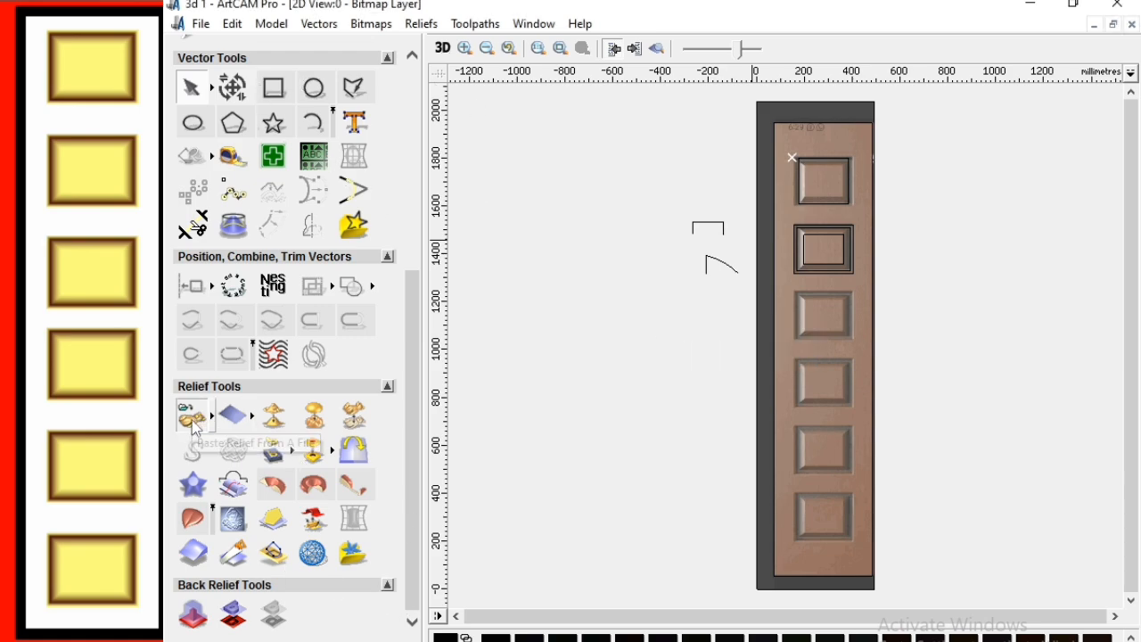
click(445, 250)
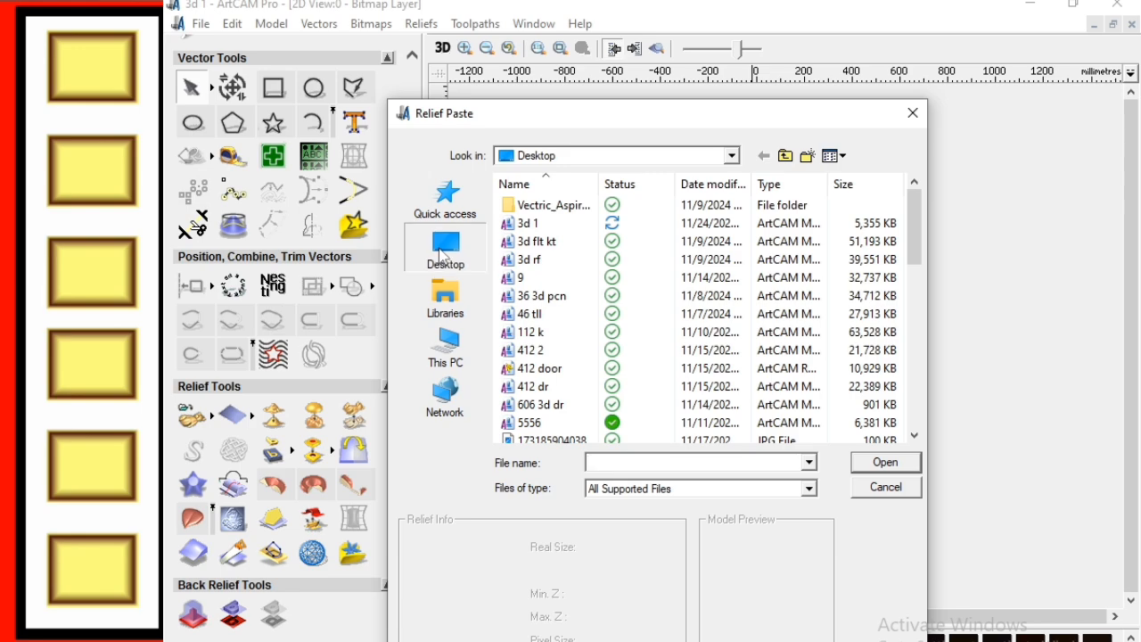
text(3d)
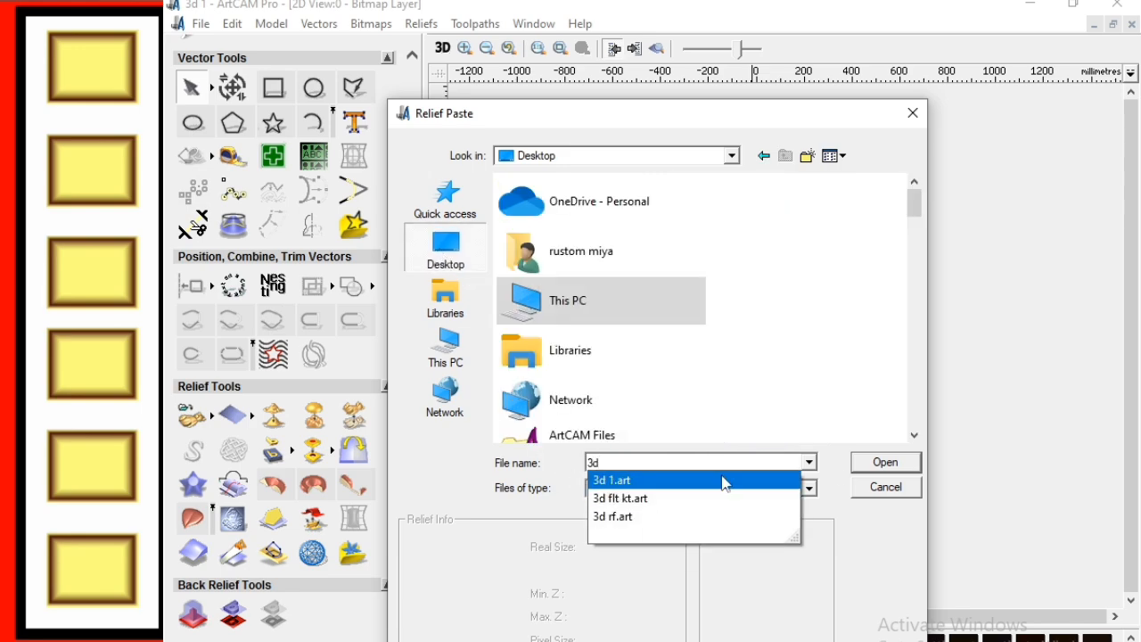
click(615, 480)
click(885, 462)
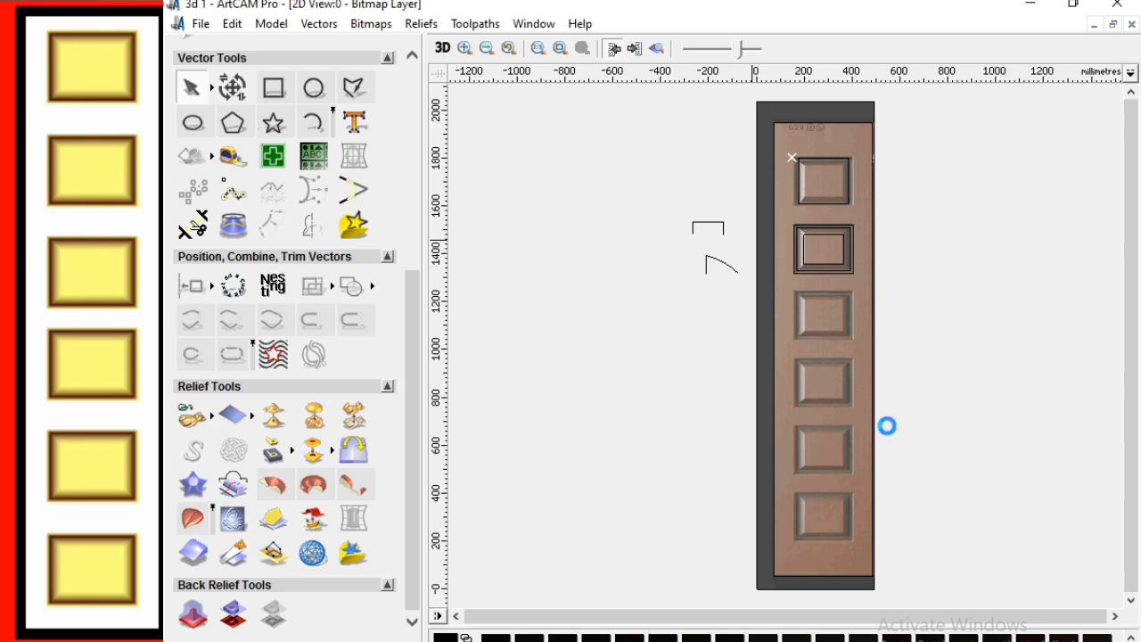
drag(721, 230, 474, 127)
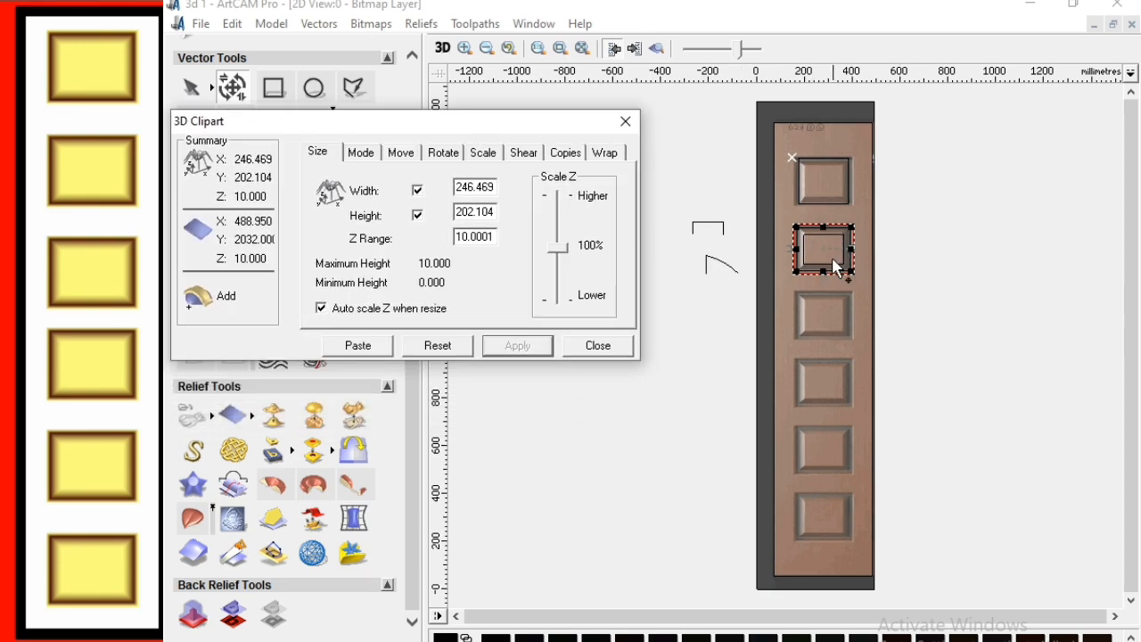
click(362, 157)
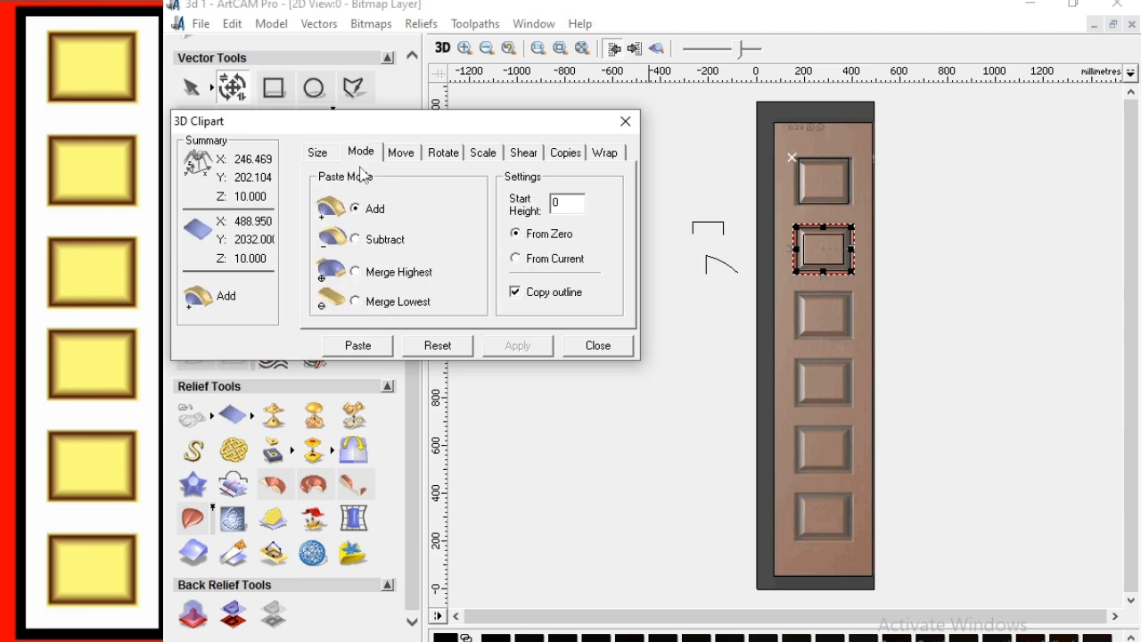
click(356, 272)
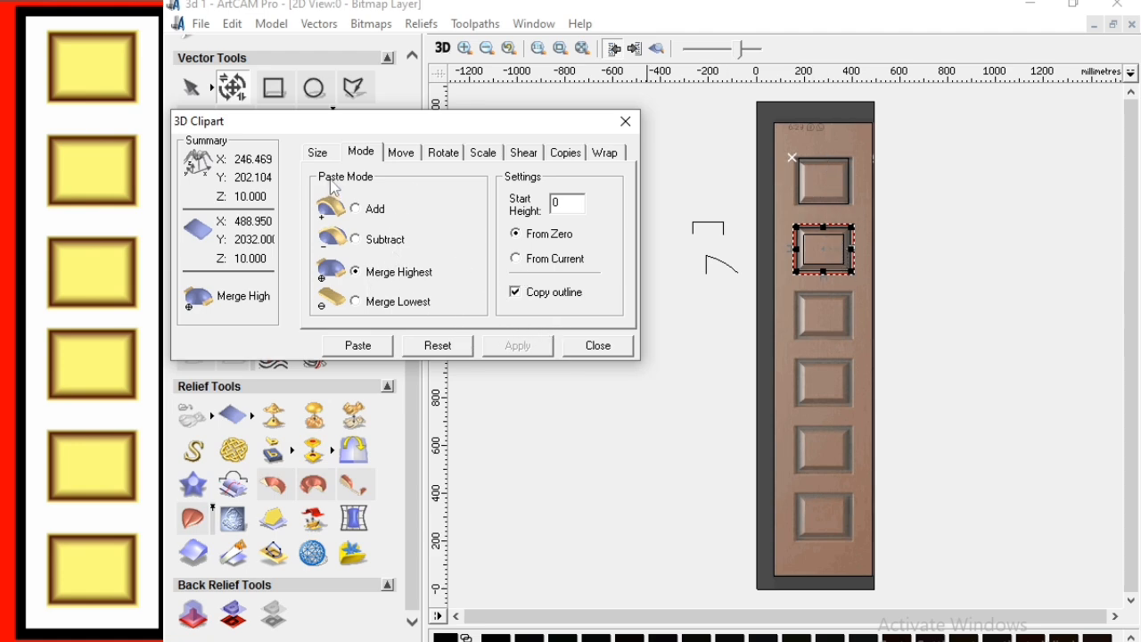
Move the clipart up in Y onto the door's top panel, check its alignment and paste it there
click(403, 154)
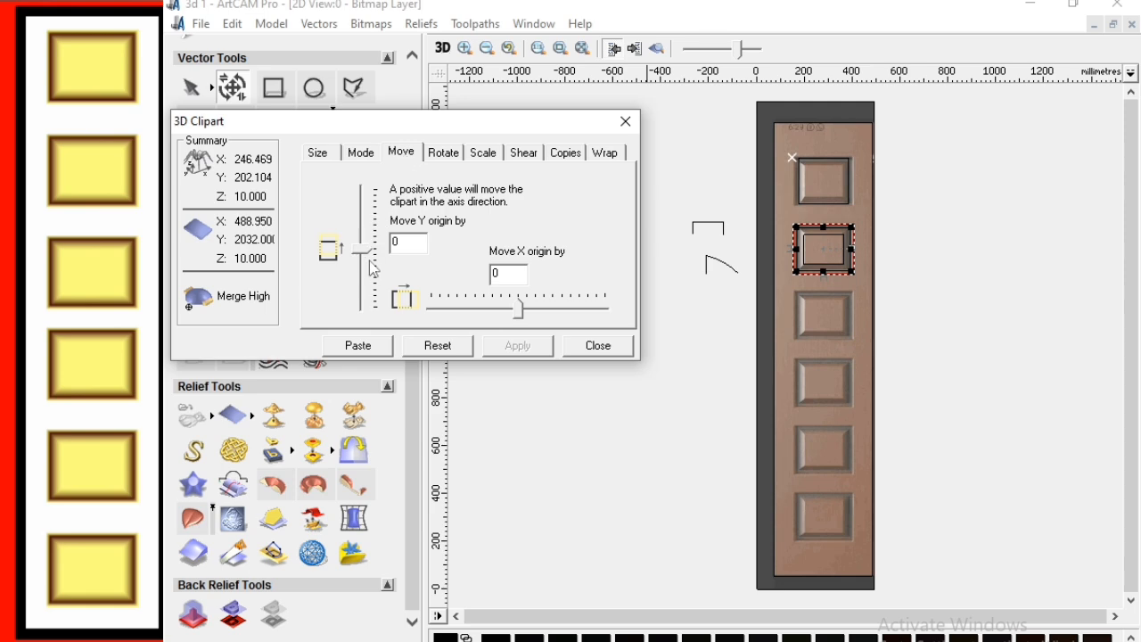
drag(369, 258, 377, 204)
click(519, 345)
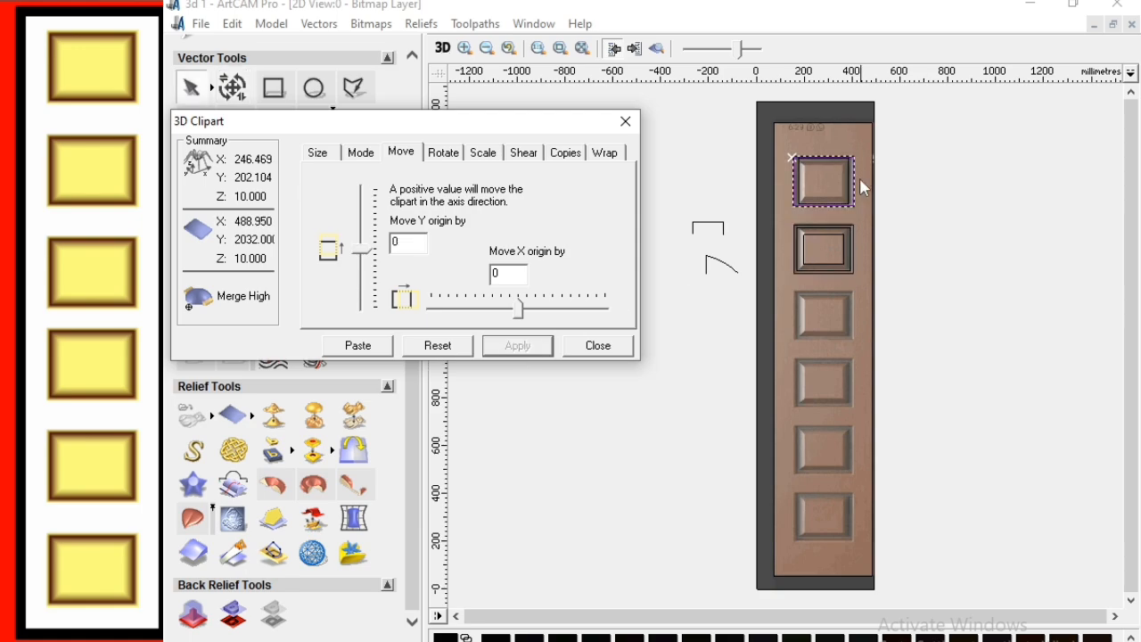
scroll(861, 186, up, 4)
scroll(842, 364, up, 1)
click(839, 351)
scroll(863, 343, down, 1)
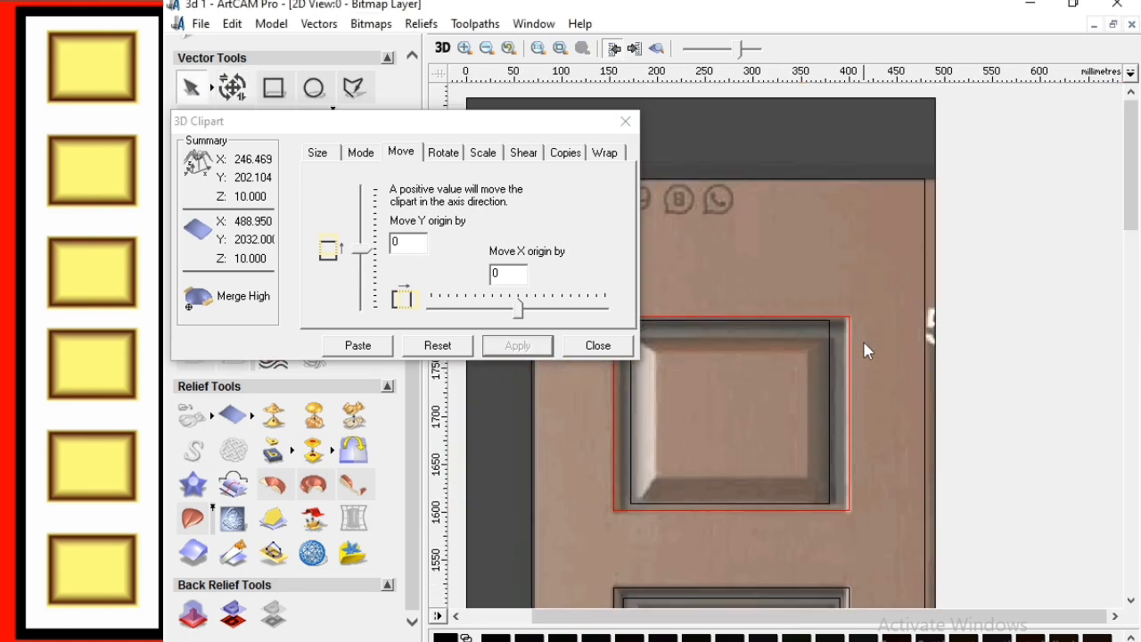
scroll(739, 508, down, 1)
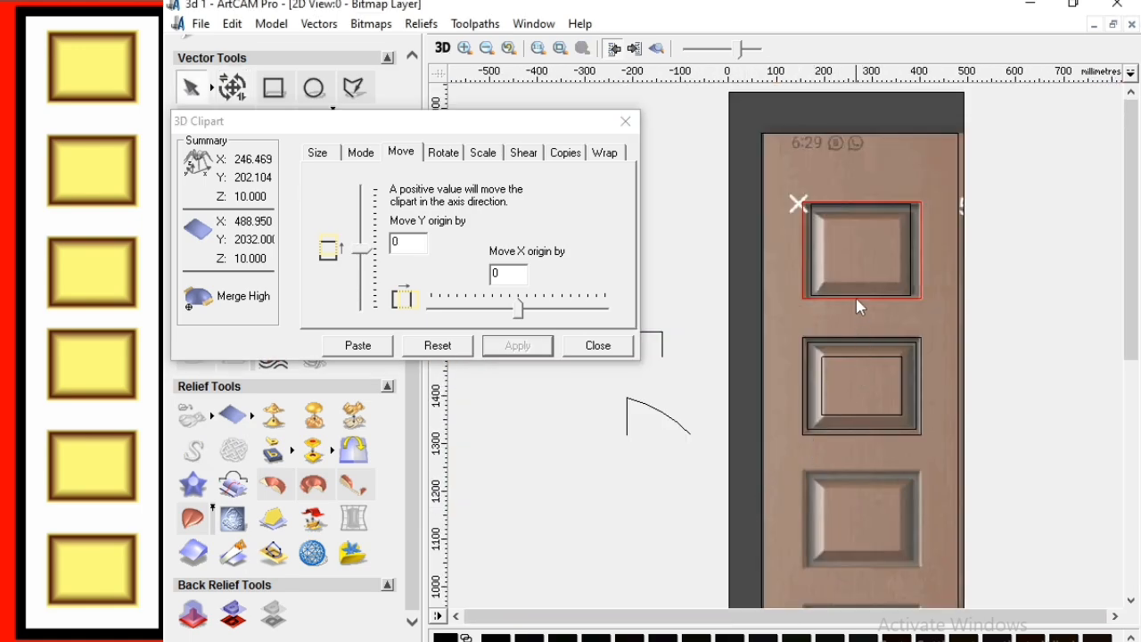
click(375, 349)
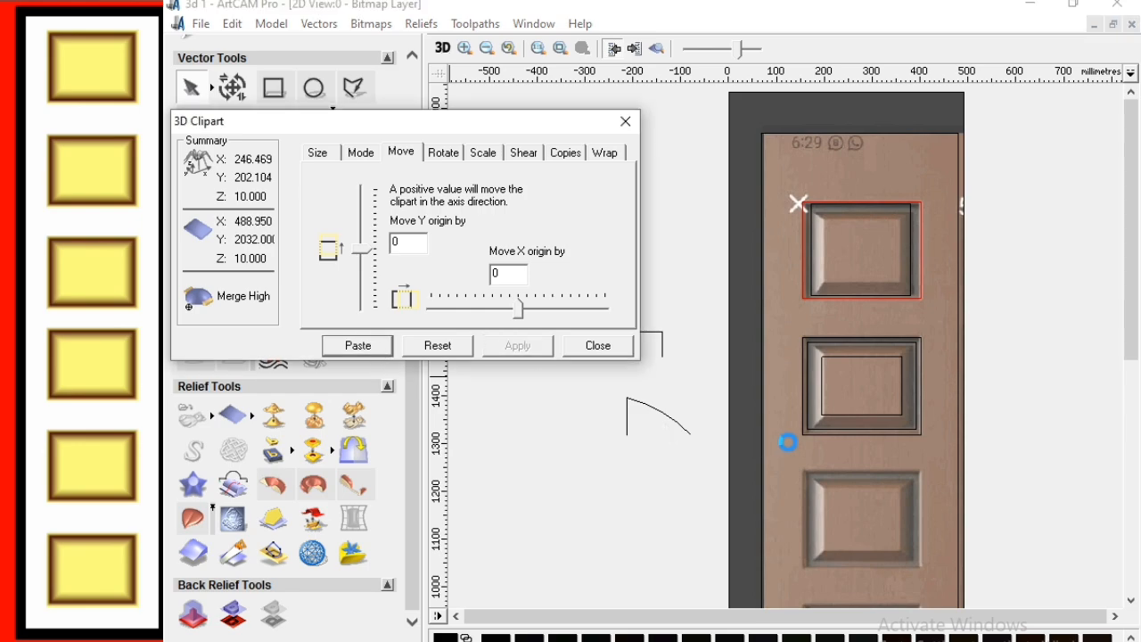
Move the clipart down in Y onto the third panel, align it with the picture, paste it and finish the clipart placement
scroll(788, 442, down, 1)
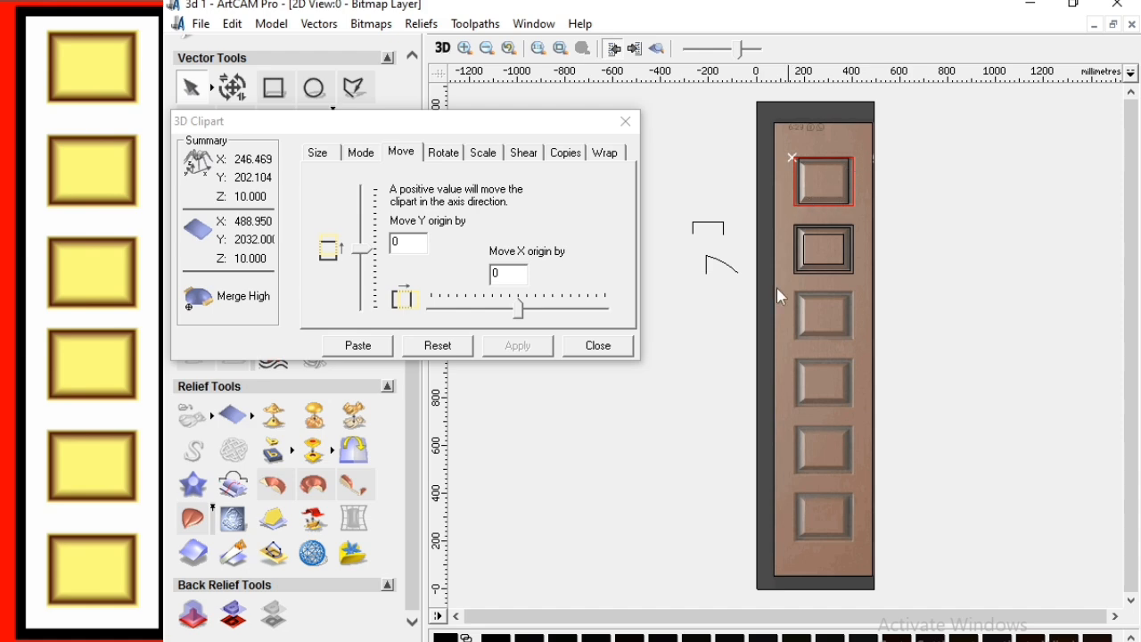
drag(362, 254, 368, 307)
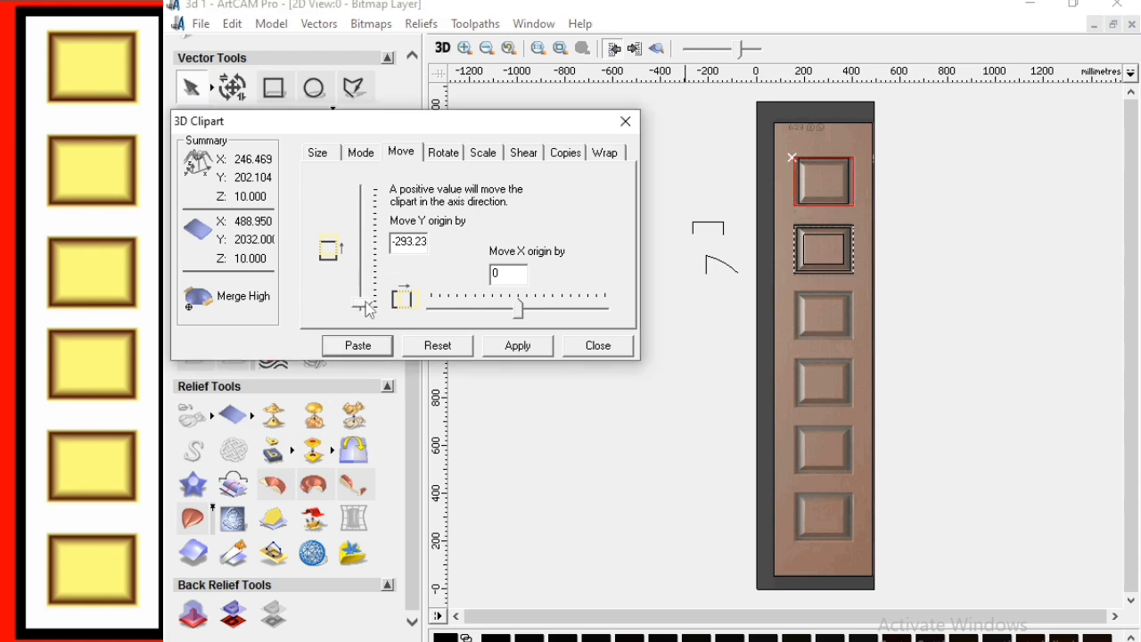
click(526, 350)
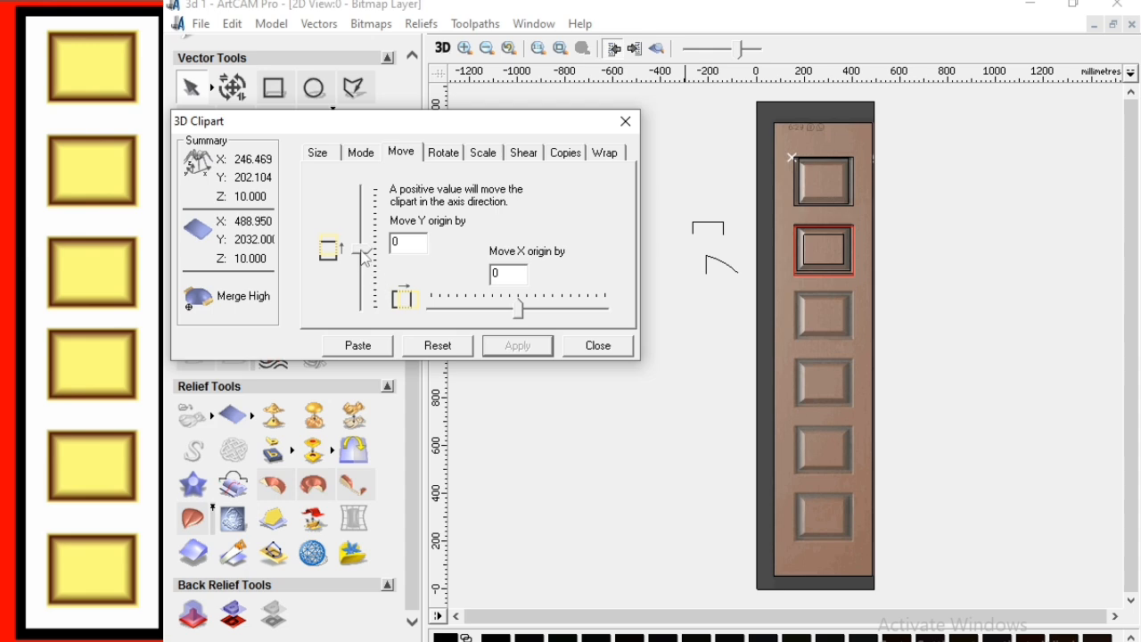
drag(362, 253, 368, 307)
click(519, 350)
scroll(785, 325, up, 3)
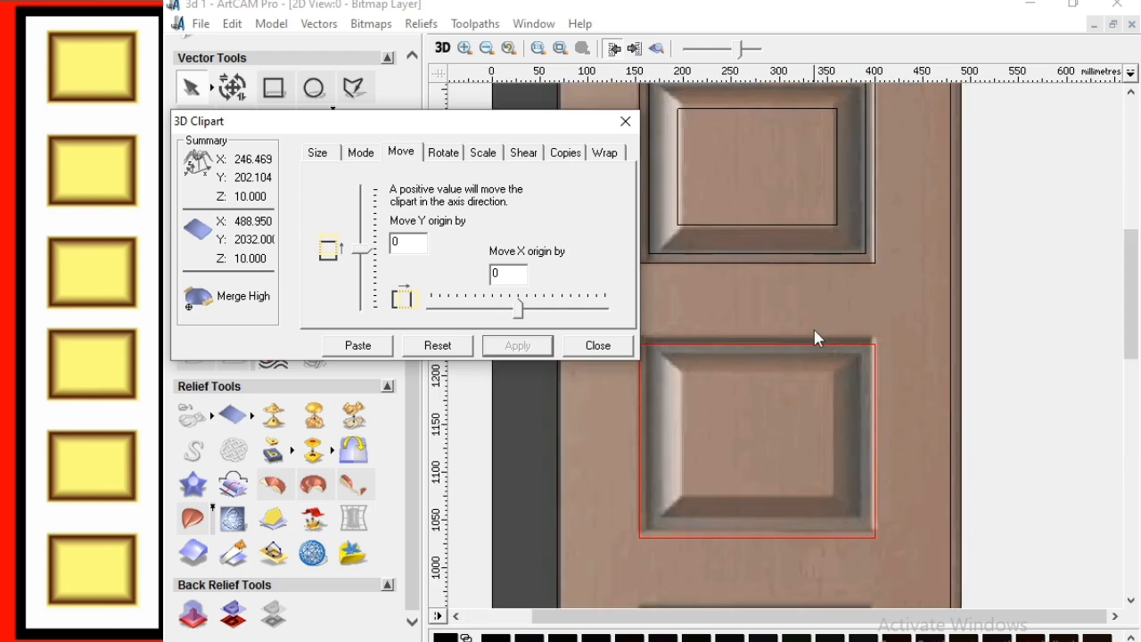
click(828, 388)
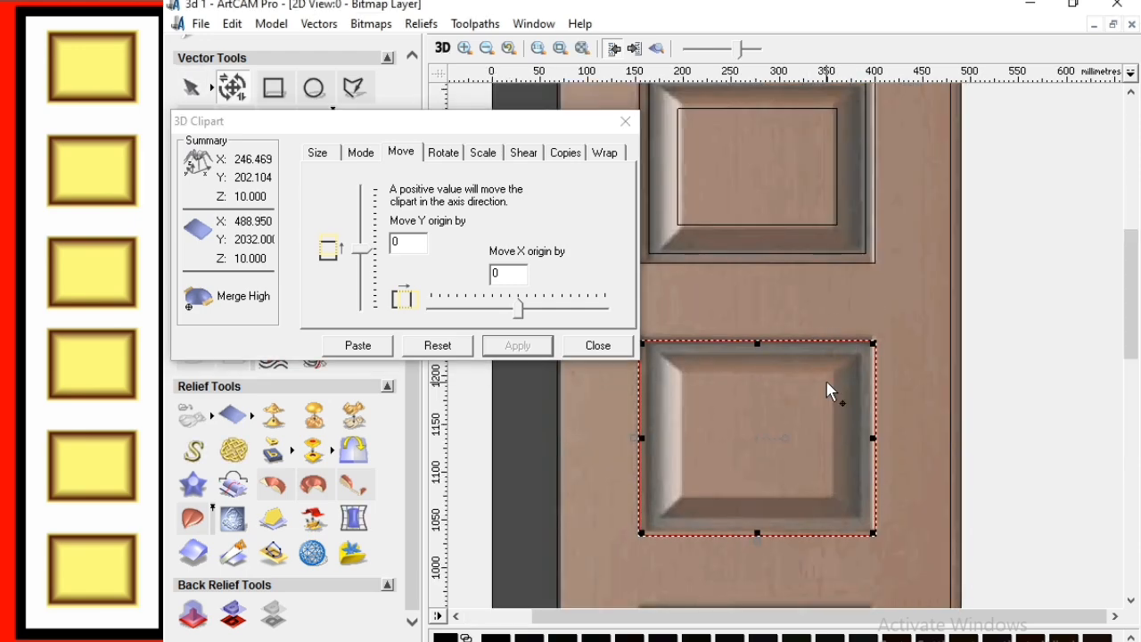
scroll(945, 405, down, 3)
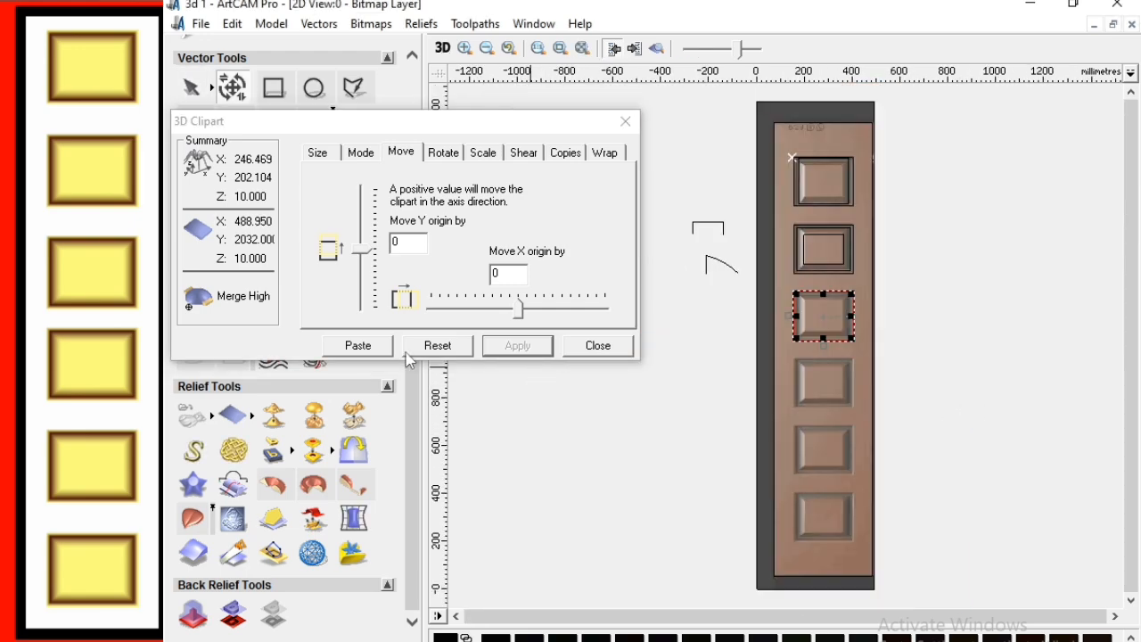
click(364, 348)
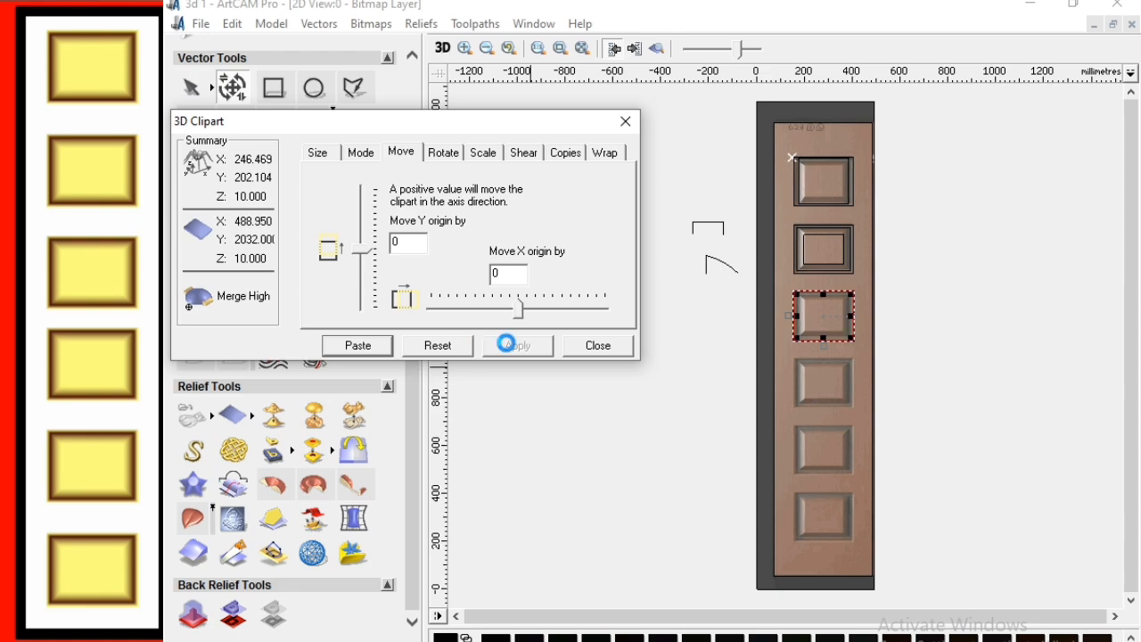
click(626, 121)
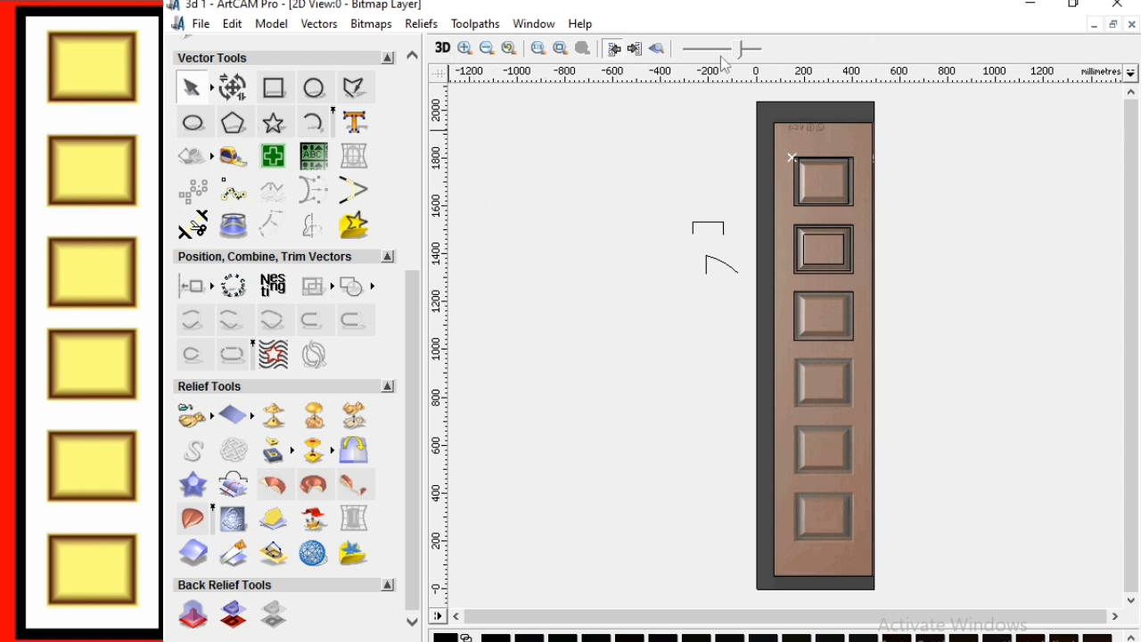
Show the relief preview in the 2D view and delete the tall rectangle surrounding the panels
click(656, 49)
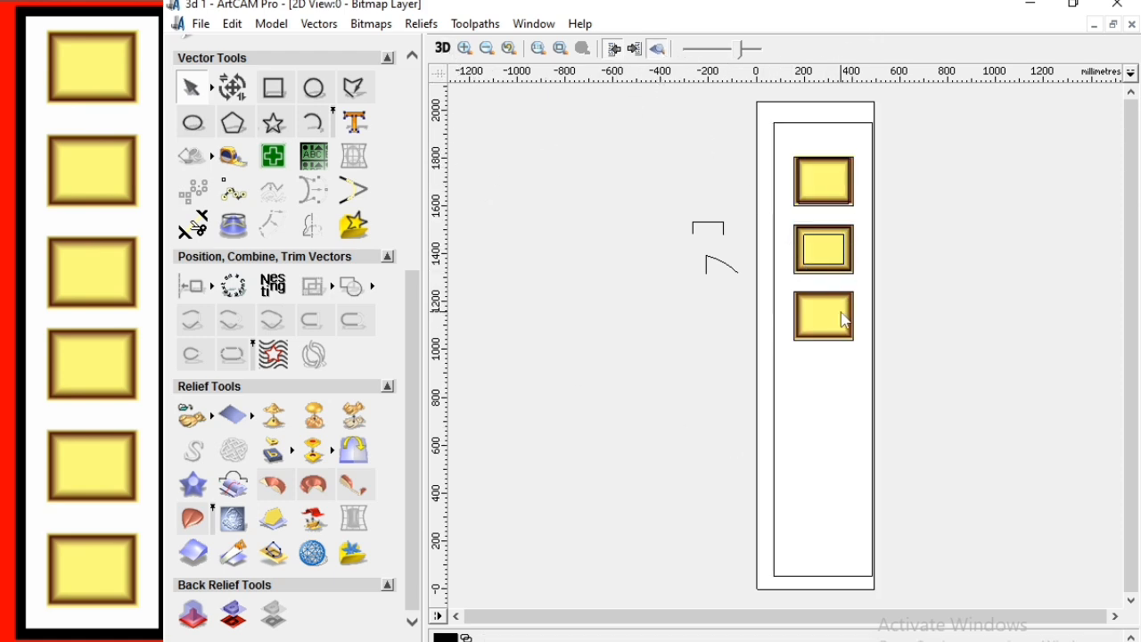
right_click(774, 379)
click(789, 312)
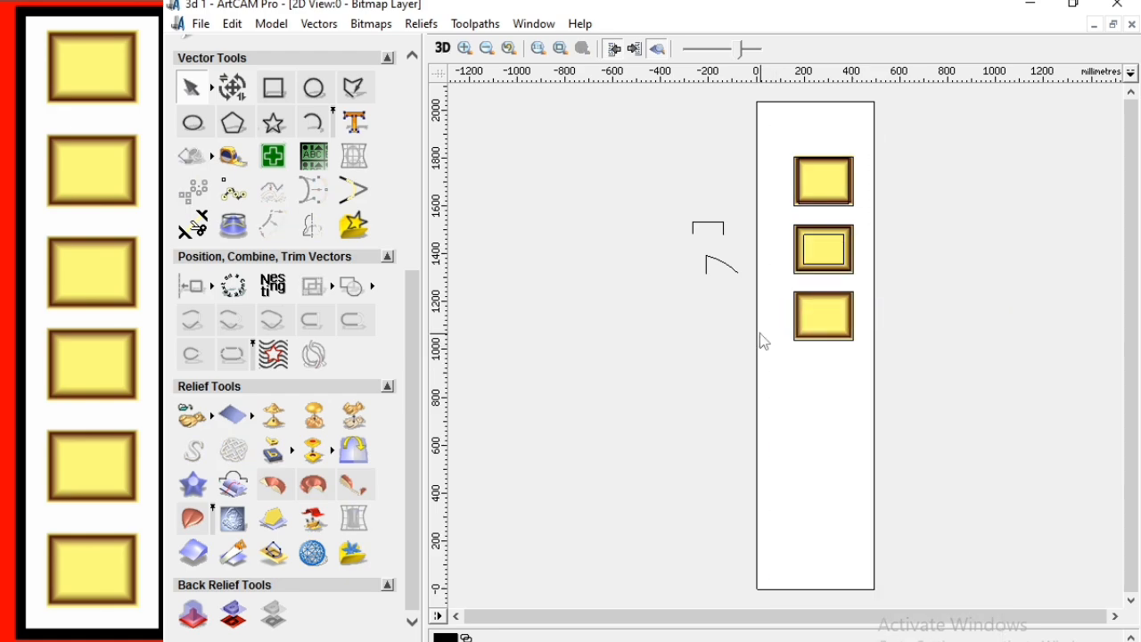
Mirror merge the relief top over bottom to create the lower three panels, and save the model
click(359, 452)
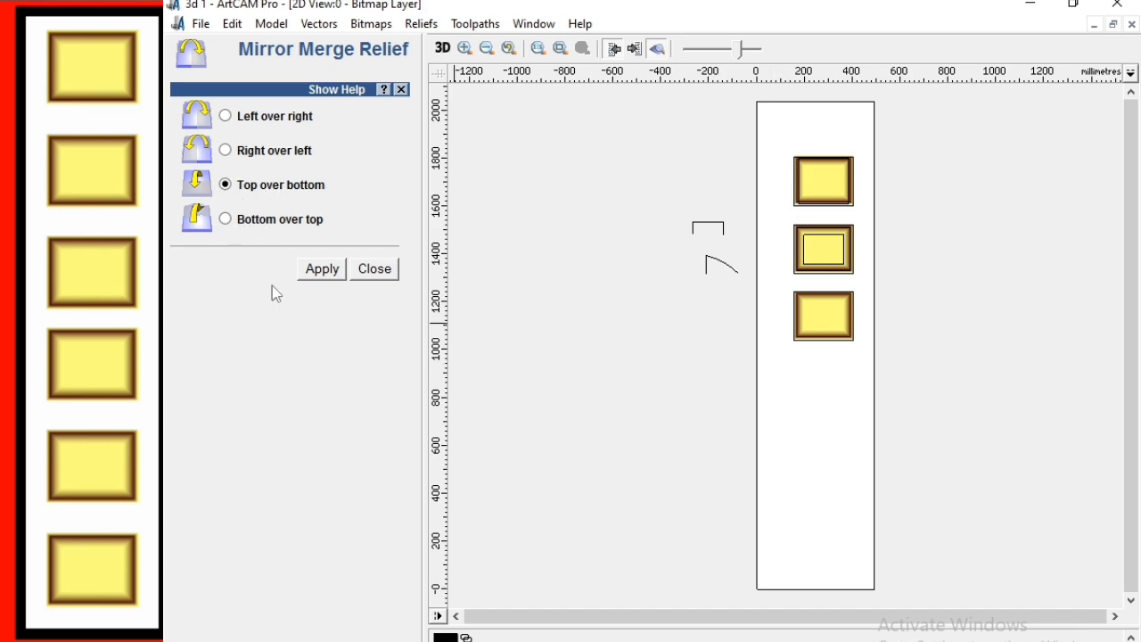
click(324, 276)
click(385, 276)
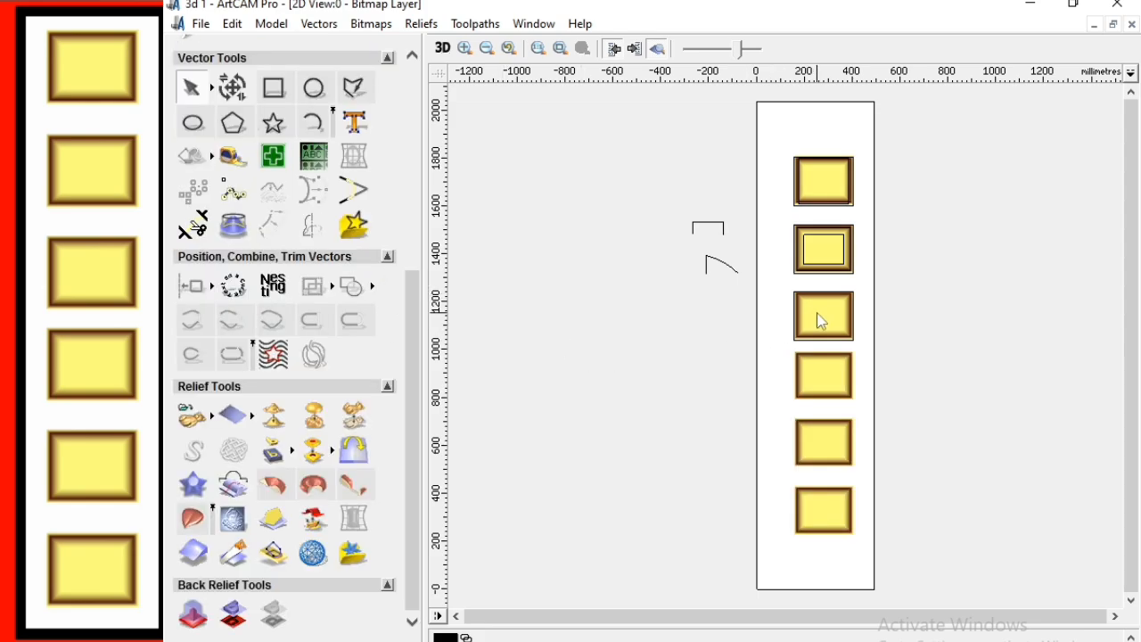
key(ctrl+s)
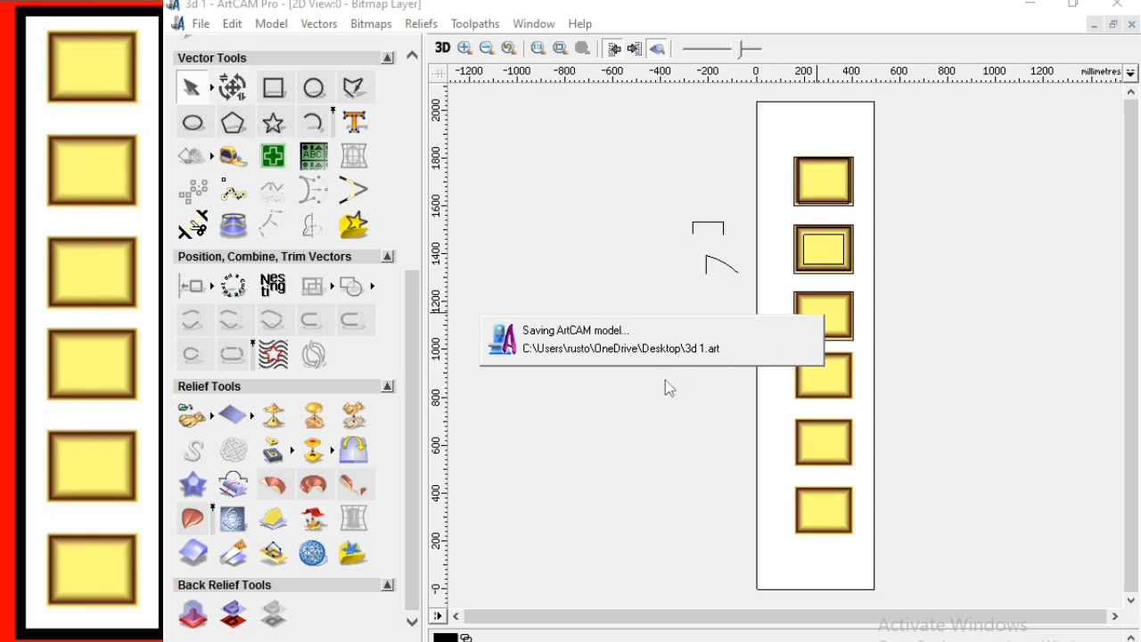
Draw a tall rectangle around the six panels and reset the relief through its Shape Editor
click(273, 87)
drag(774, 124, 914, 568)
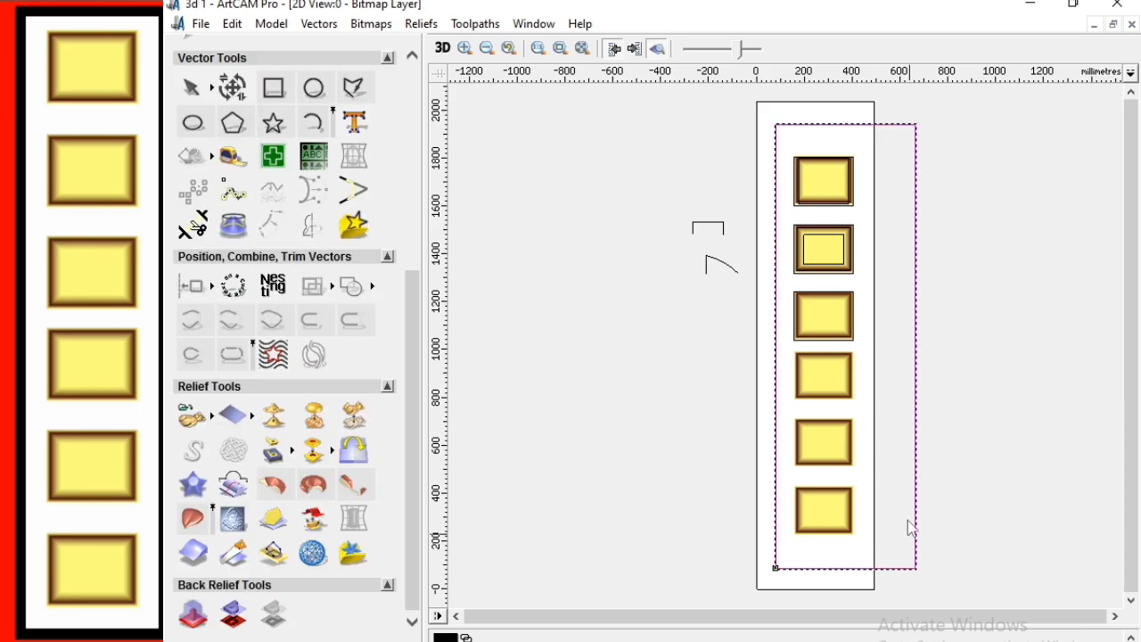
right_click(918, 307)
click(975, 343)
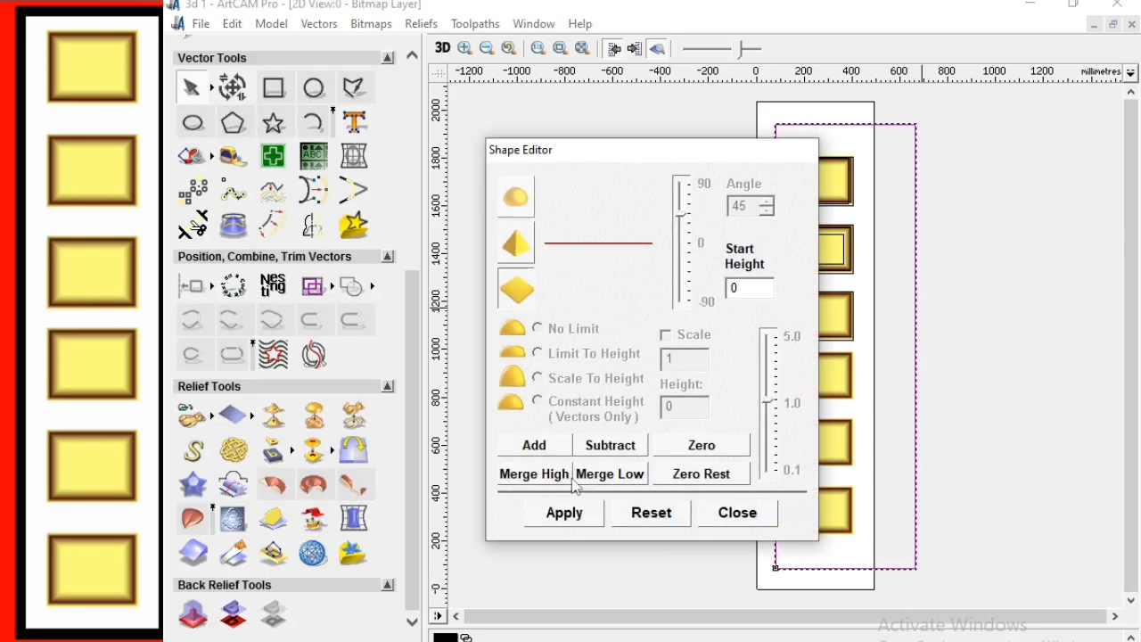
click(732, 513)
Delete the surrounding rectangle and move the remaining panel vectors off the door into the empty area to its right
right_click(884, 334)
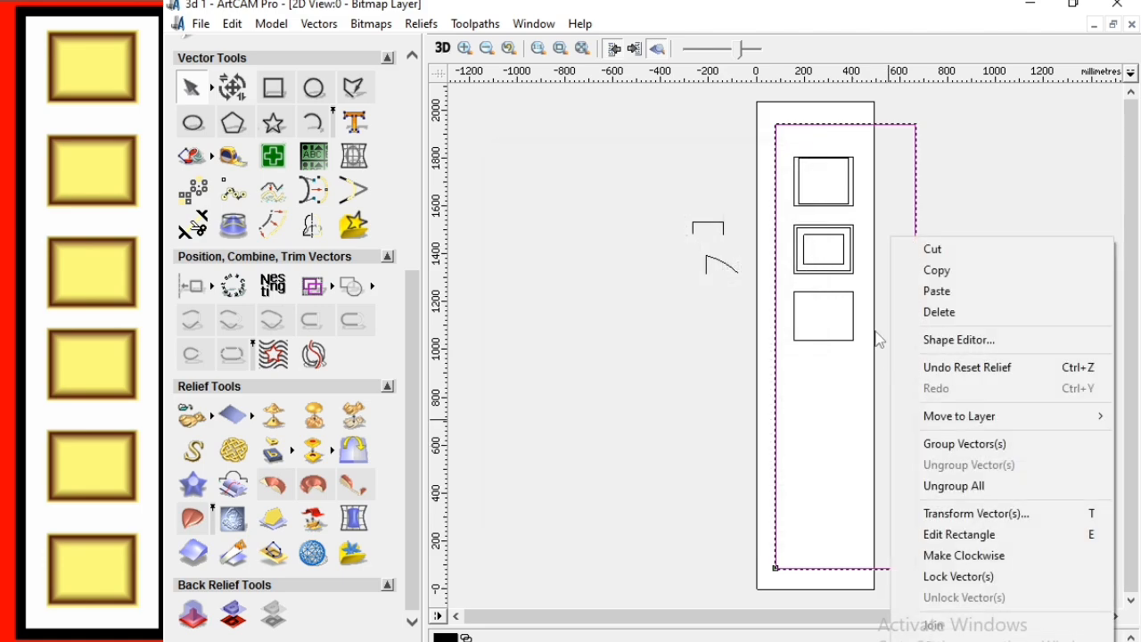
click(933, 312)
drag(764, 127, 911, 481)
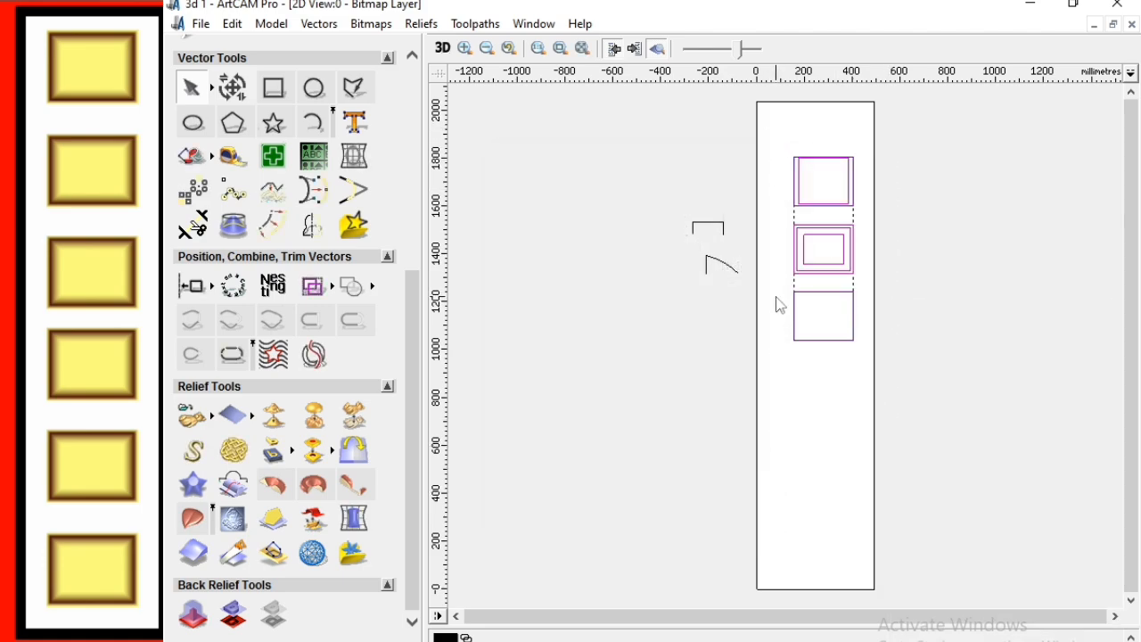
drag(824, 290, 1019, 273)
click(904, 475)
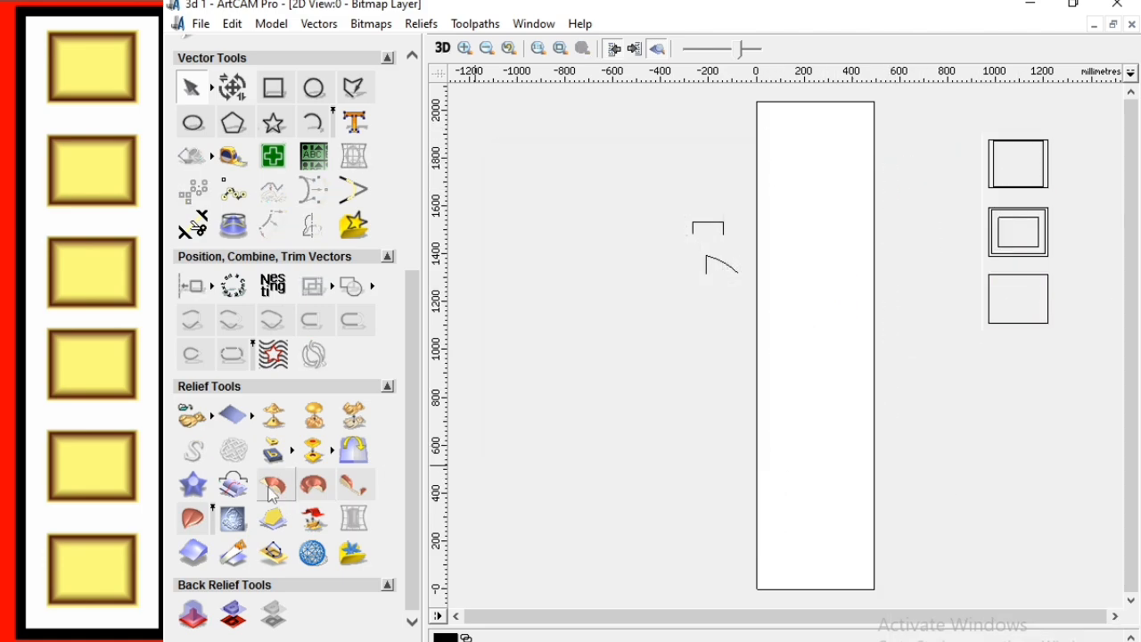
Load the saved model 3d 1.art as 3D clipart for relief pasting
click(191, 417)
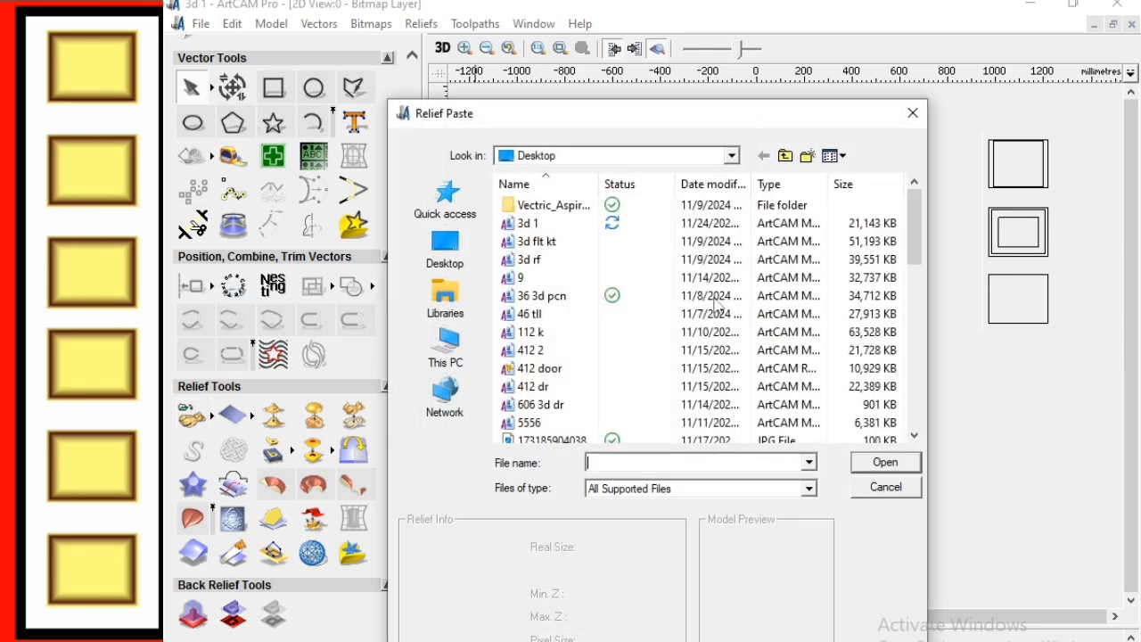
click(444, 258)
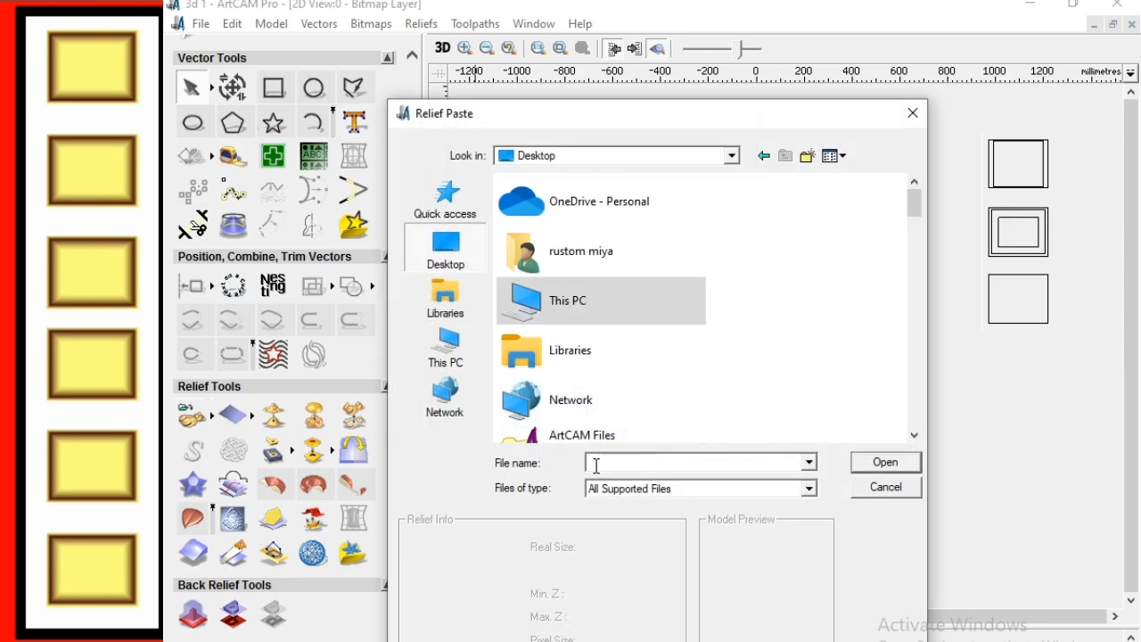
click(596, 463)
text(3d 1.art)
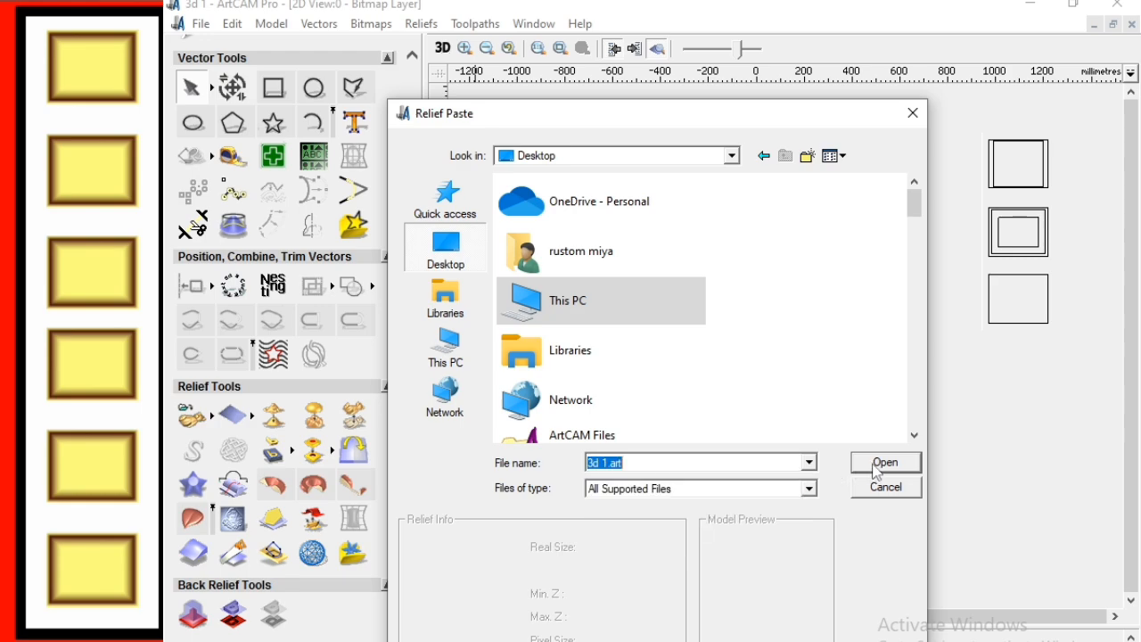
click(884, 462)
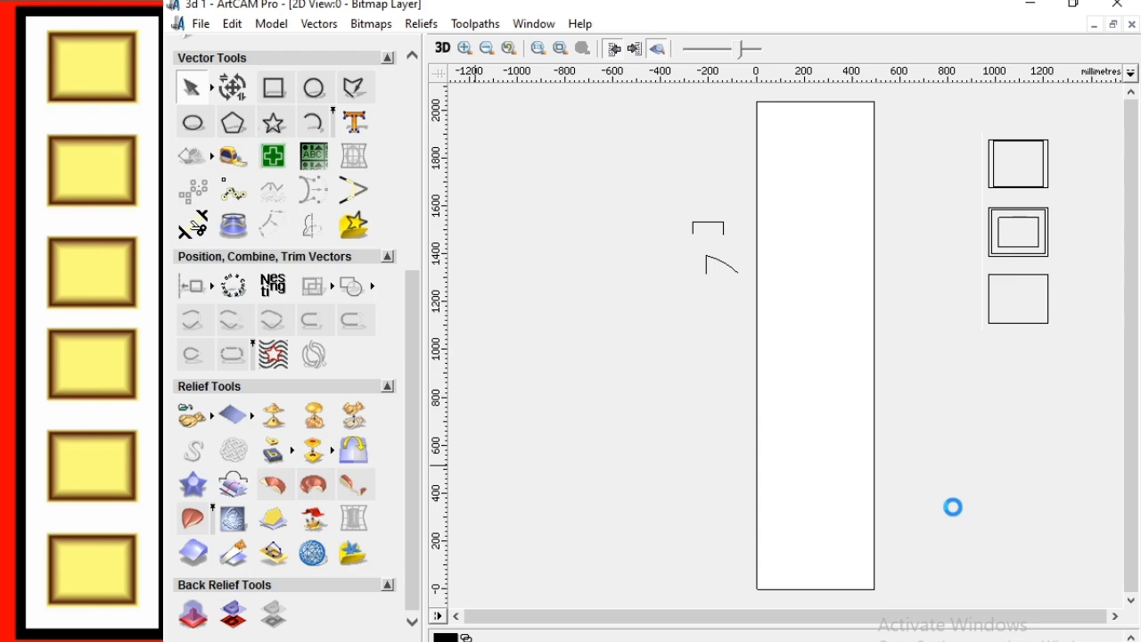
click(935, 382)
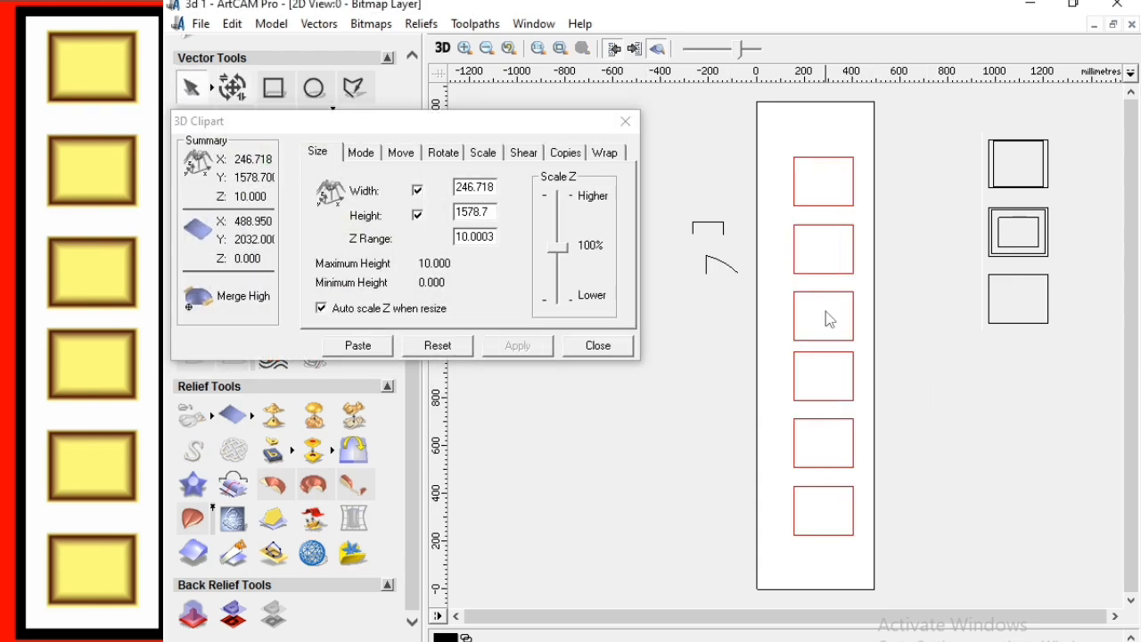
Shift the six-panel clipart left to centre it across the door's width, paste it and finish the clipart placement
click(854, 339)
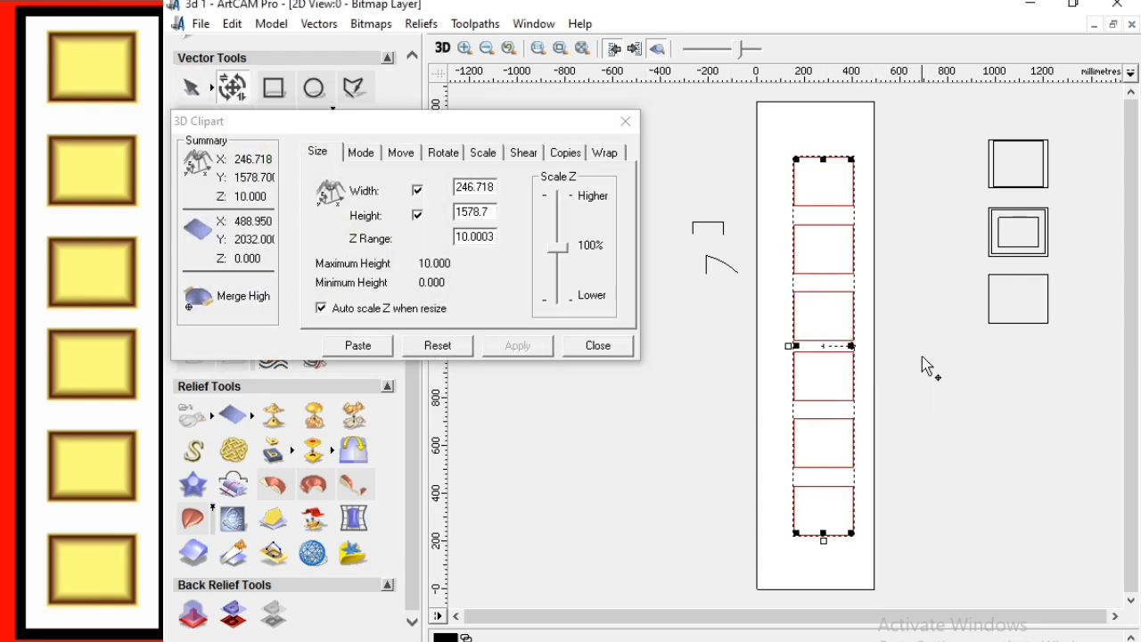
key(Left)
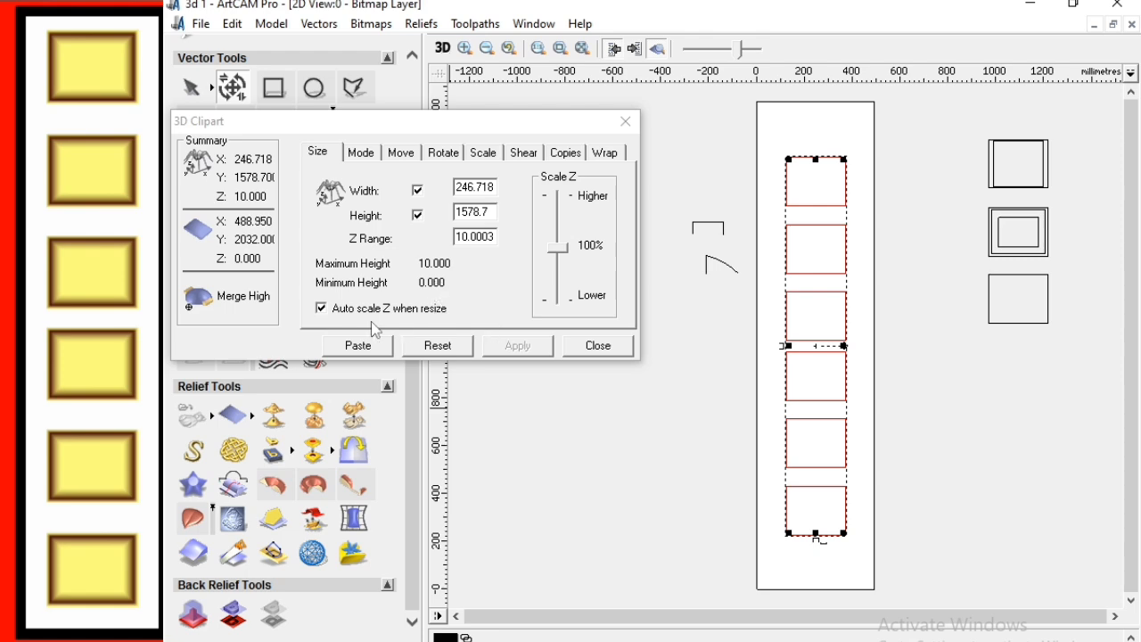
click(361, 355)
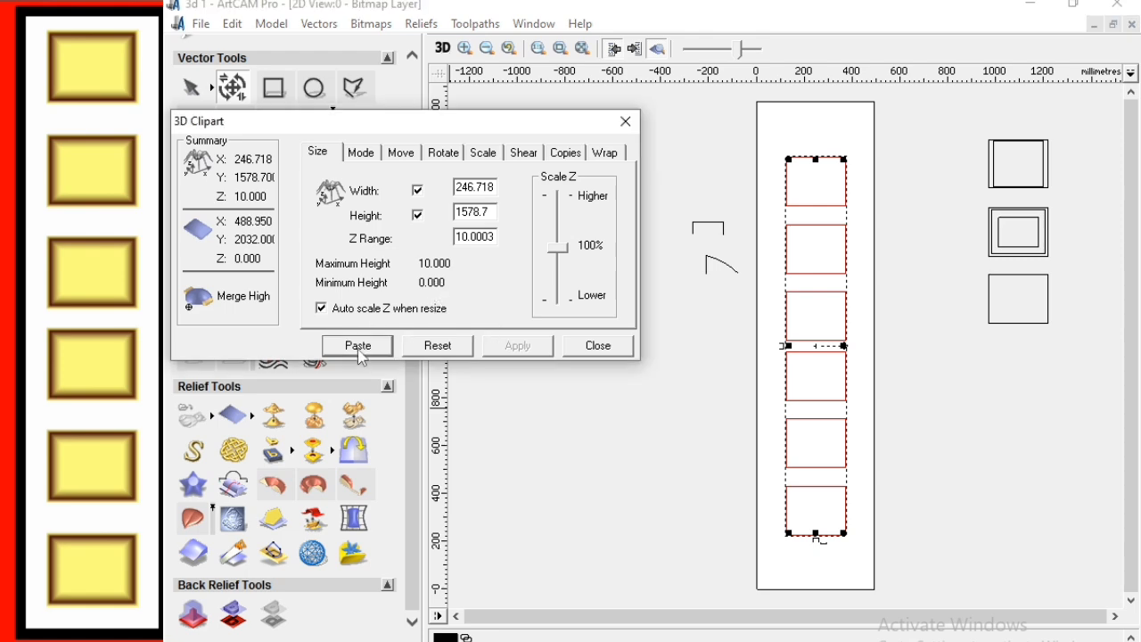
click(356, 347)
click(627, 121)
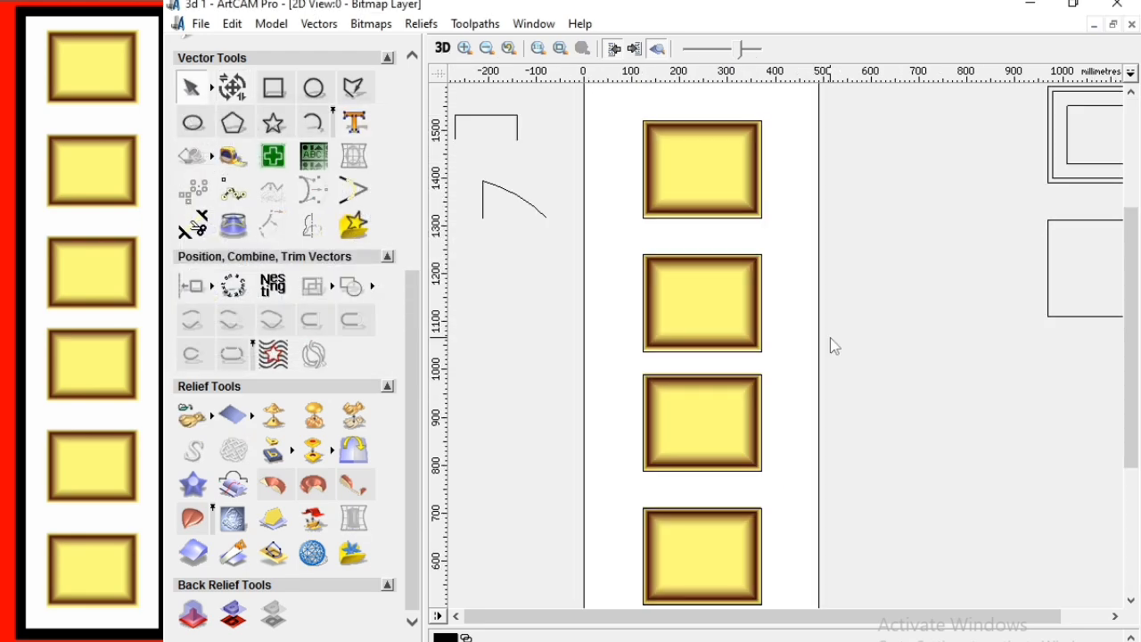
Examine the pasted panels along the door, checking their placement and beveled edges up close
scroll(828, 338, up, 1)
scroll(755, 357, down, 1)
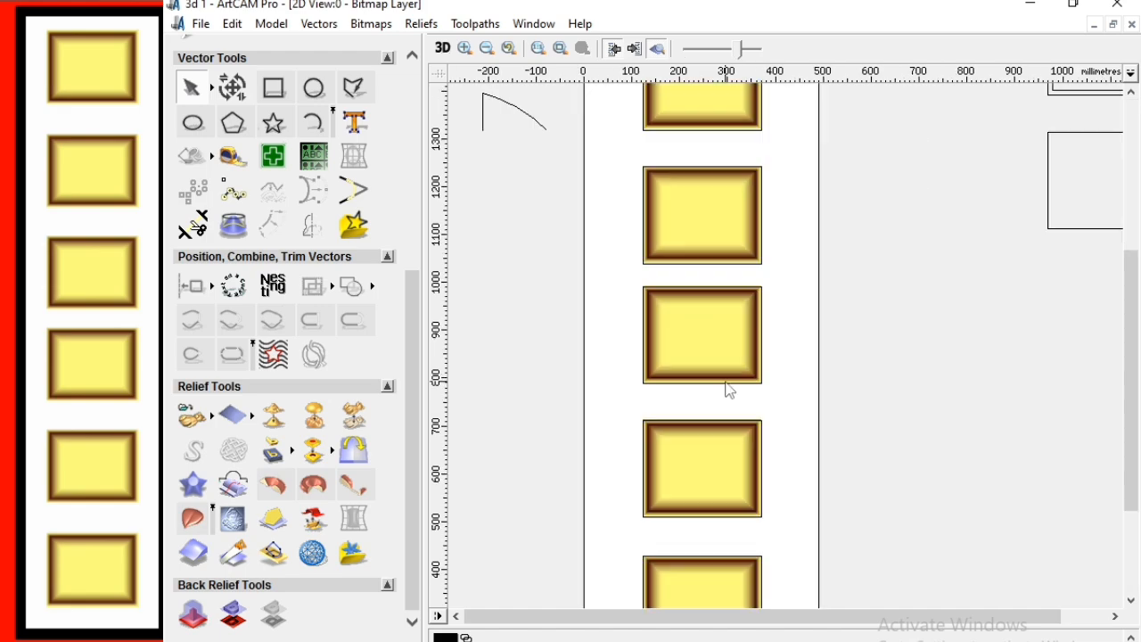
scroll(731, 392, up, 1)
scroll(720, 350, up, 1)
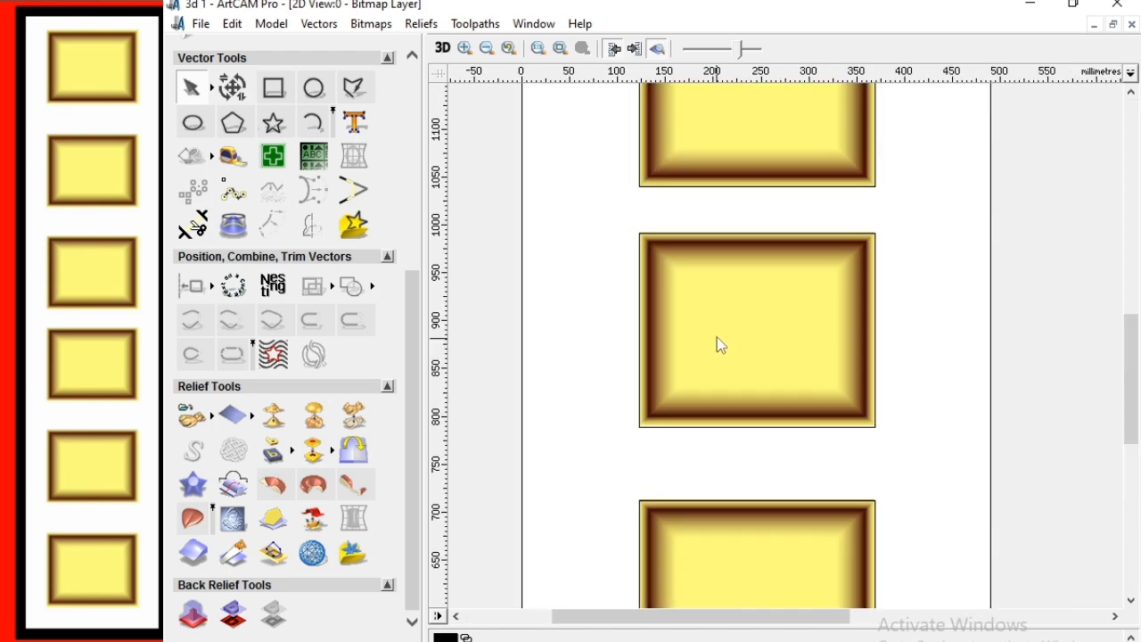
scroll(718, 341, down, 1)
scroll(719, 342, down, 1)
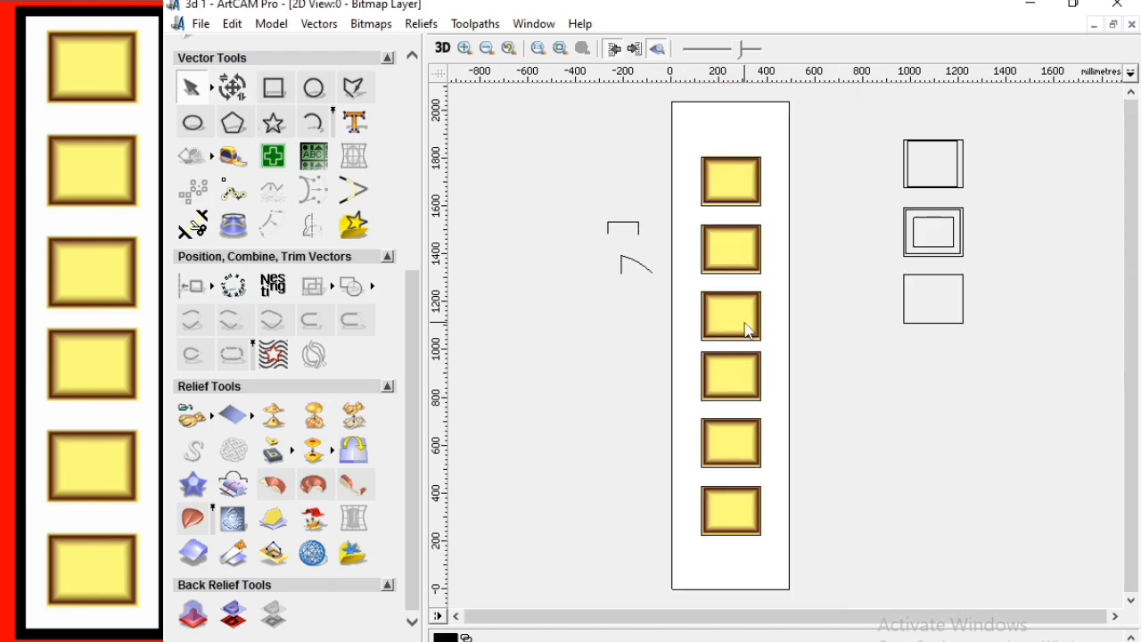
scroll(731, 313, up, 1)
scroll(683, 231, up, 1)
scroll(731, 287, up, 1)
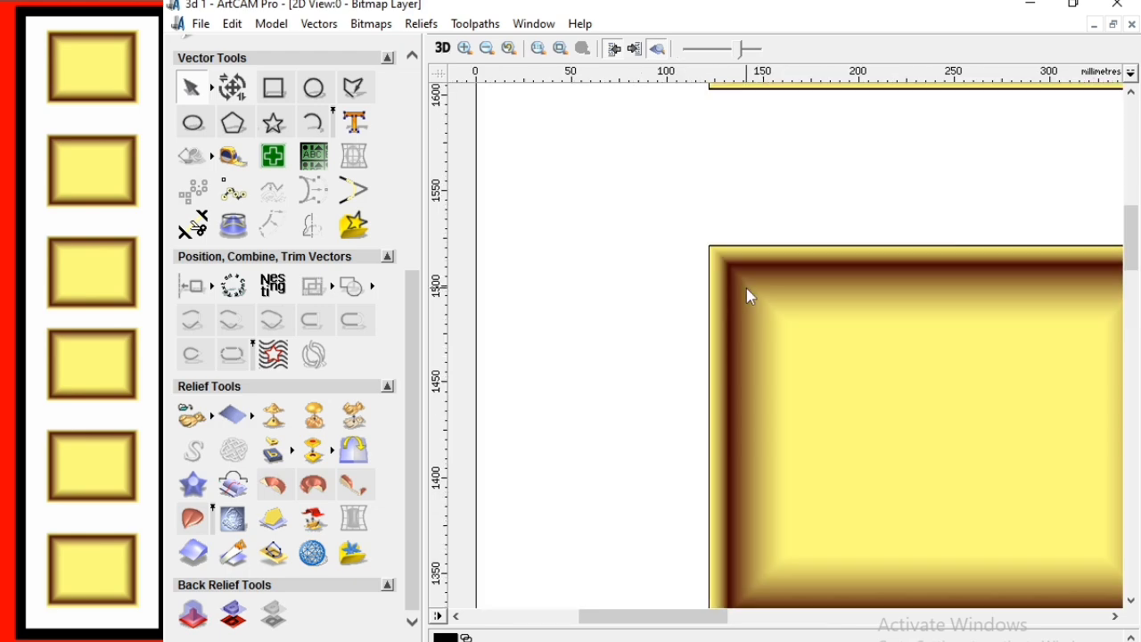
scroll(772, 326, down, 1)
scroll(568, 395, down, 1)
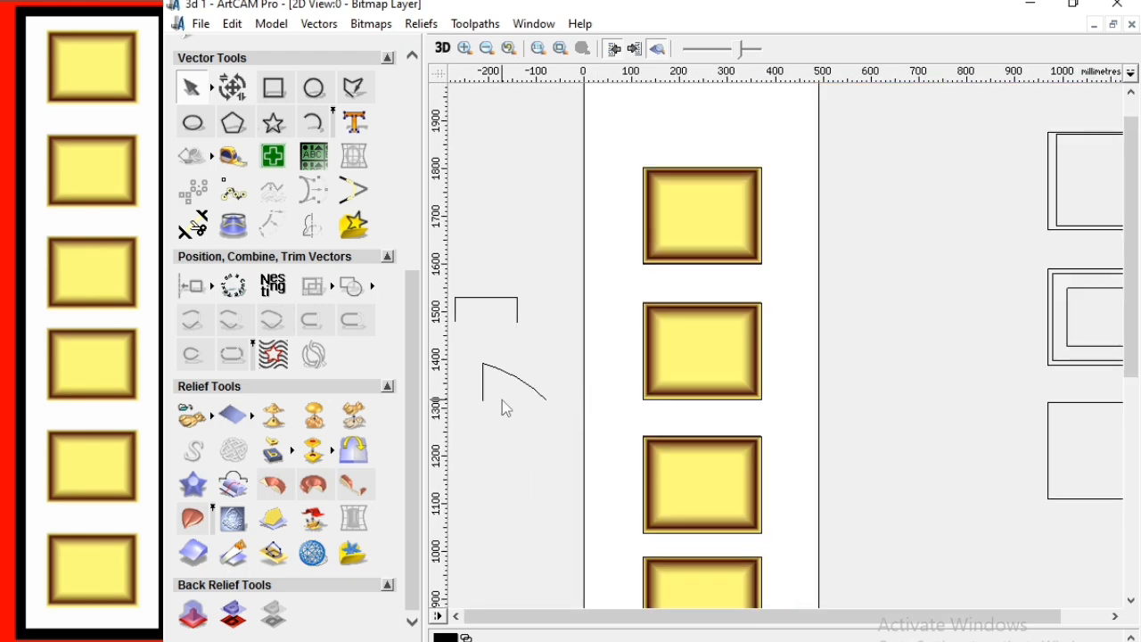